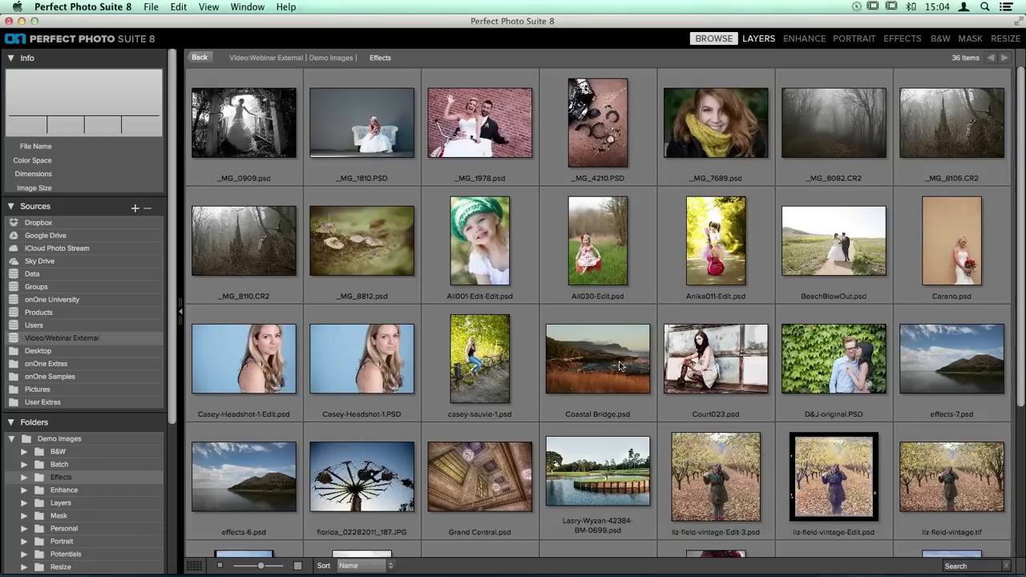
# - Open a copy of D&J-original.PSD in the Effects module, keeping the default copy options
pyautogui.moveTo(550, 572)
pyautogui.scroll(-2, 688, 308)
pyautogui.click(855, 276)
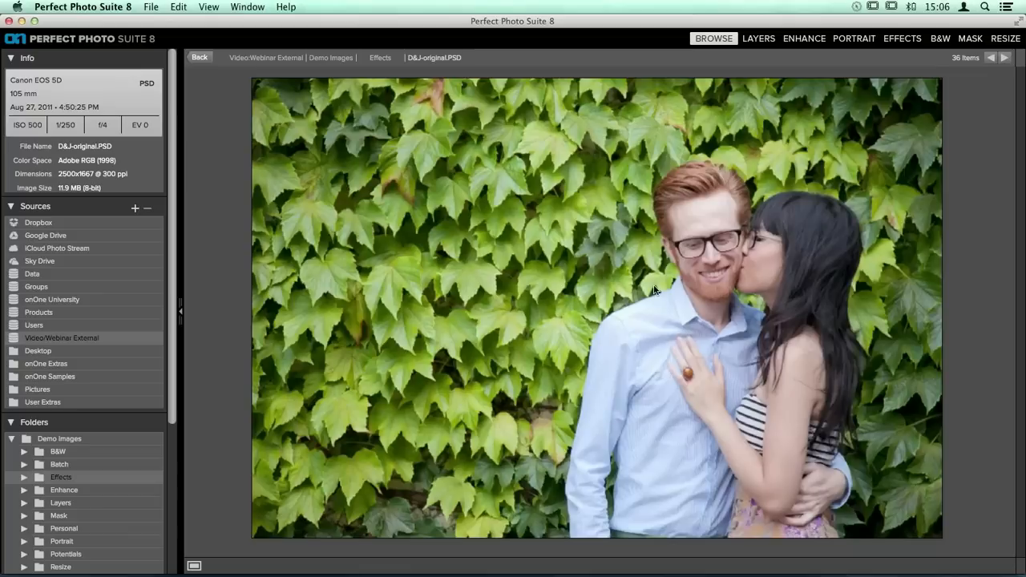
pyautogui.doubleClick(830, 293)
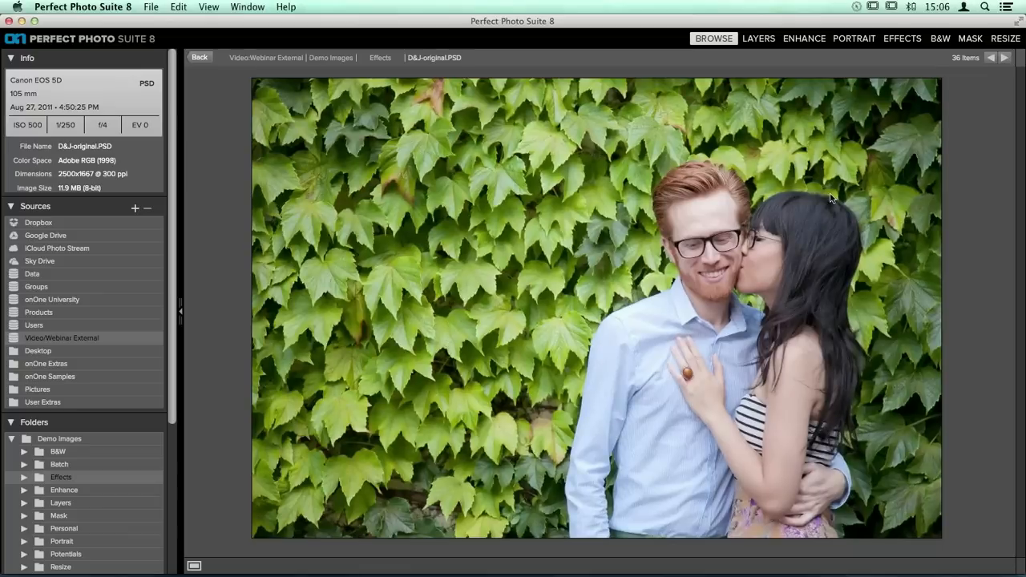
pyautogui.click(904, 40)
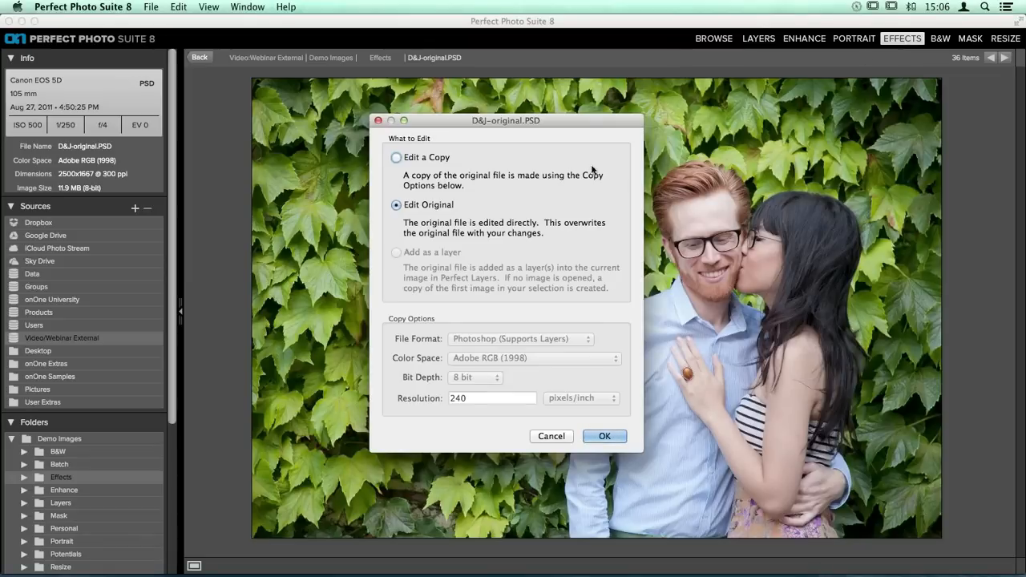
pyautogui.click(429, 159)
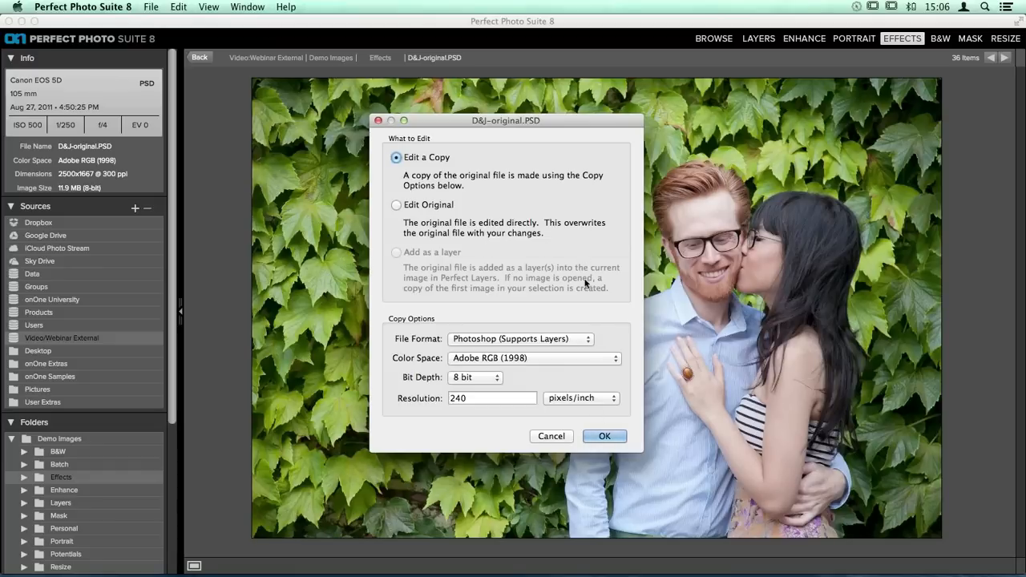
pyautogui.click(606, 434)
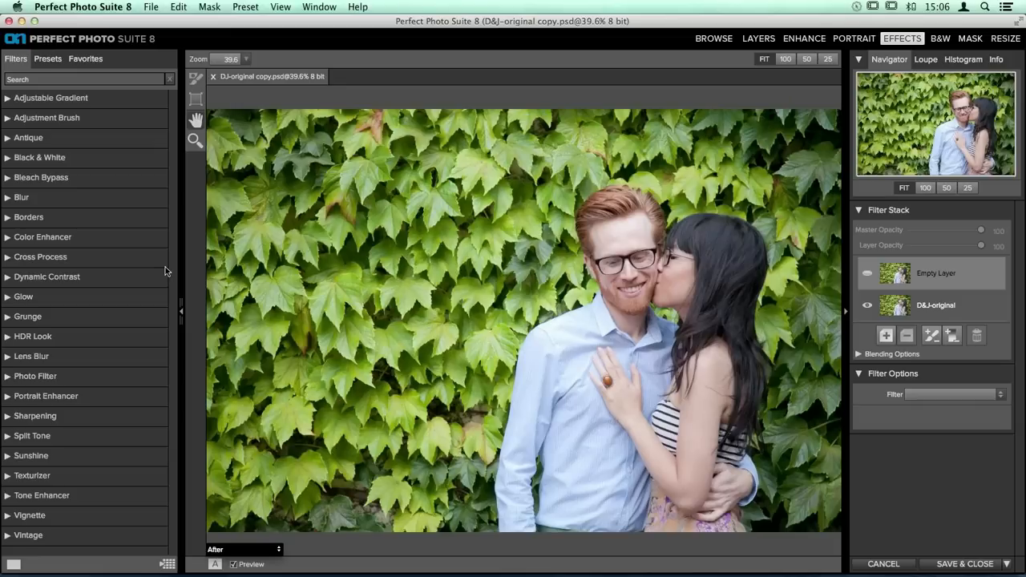
# - Browse the Cross Process filters, try the Vintage filter Blue - Yellow on the photo, and delete it from the filter stack
pyautogui.click(80, 256)
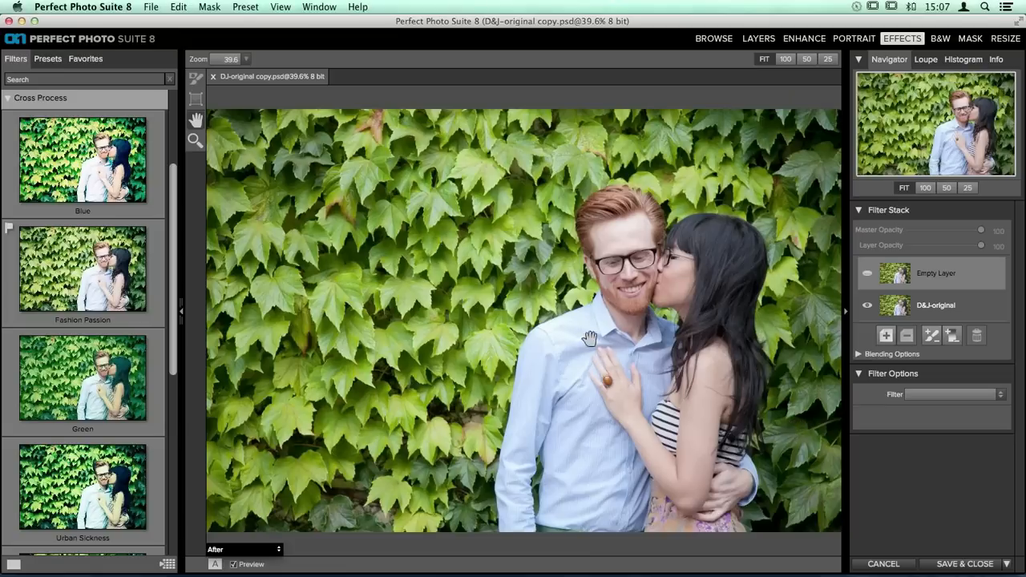
pyautogui.click(20, 100)
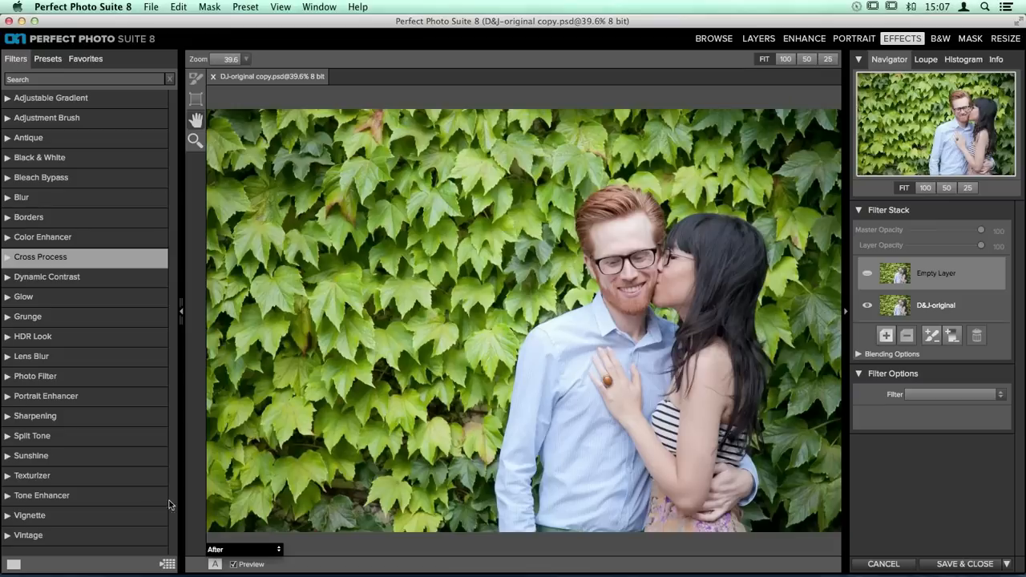
pyautogui.click(79, 536)
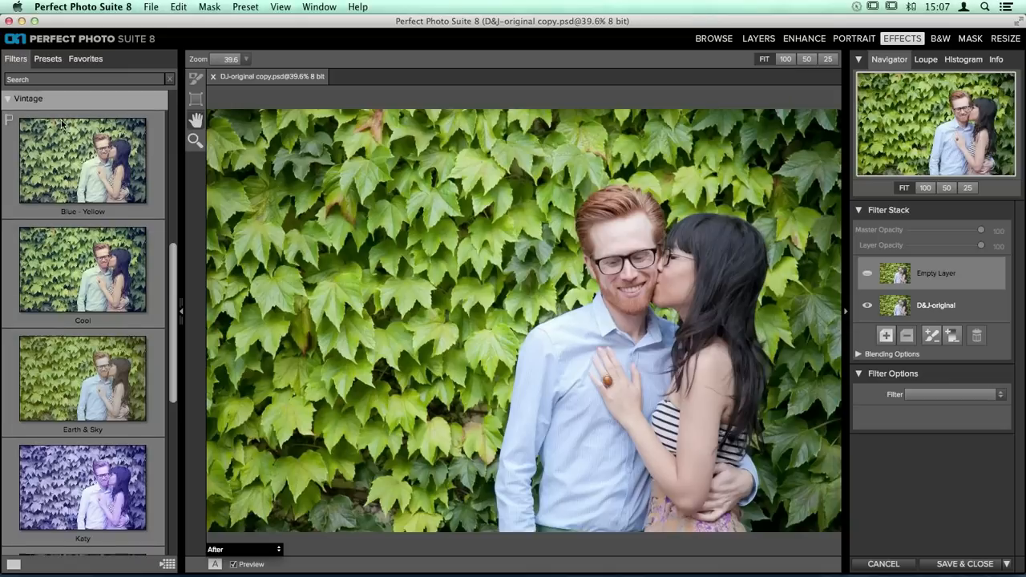
pyautogui.scroll(2, 64, 129)
pyautogui.scroll(10, 62, 121)
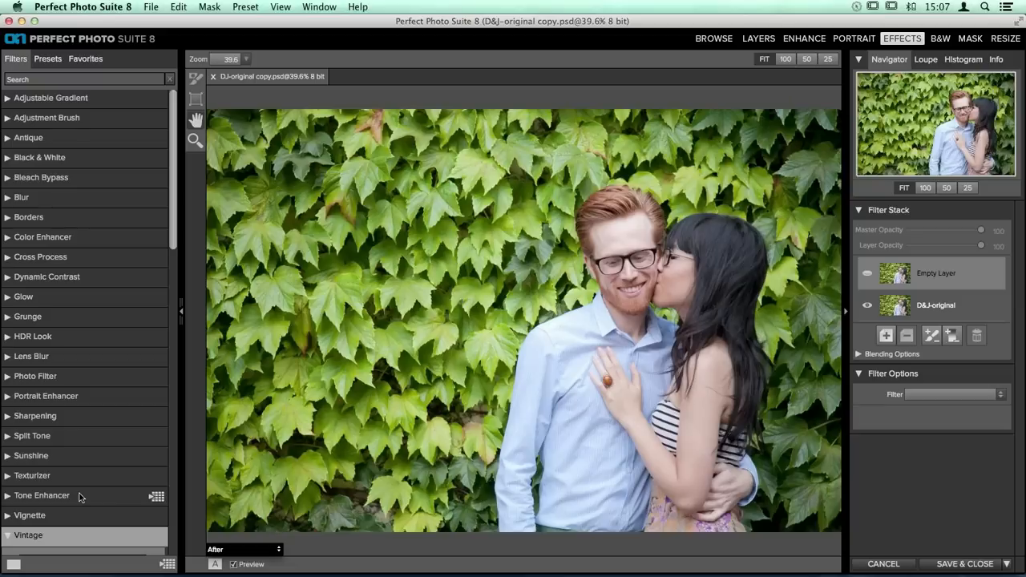
pyautogui.scroll(-11, 94, 482)
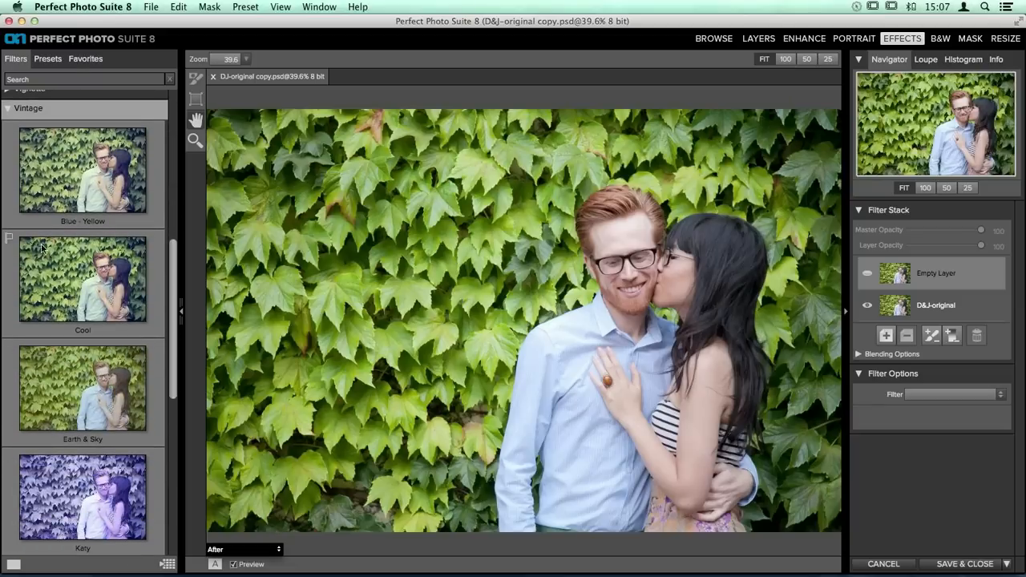
pyautogui.click(77, 178)
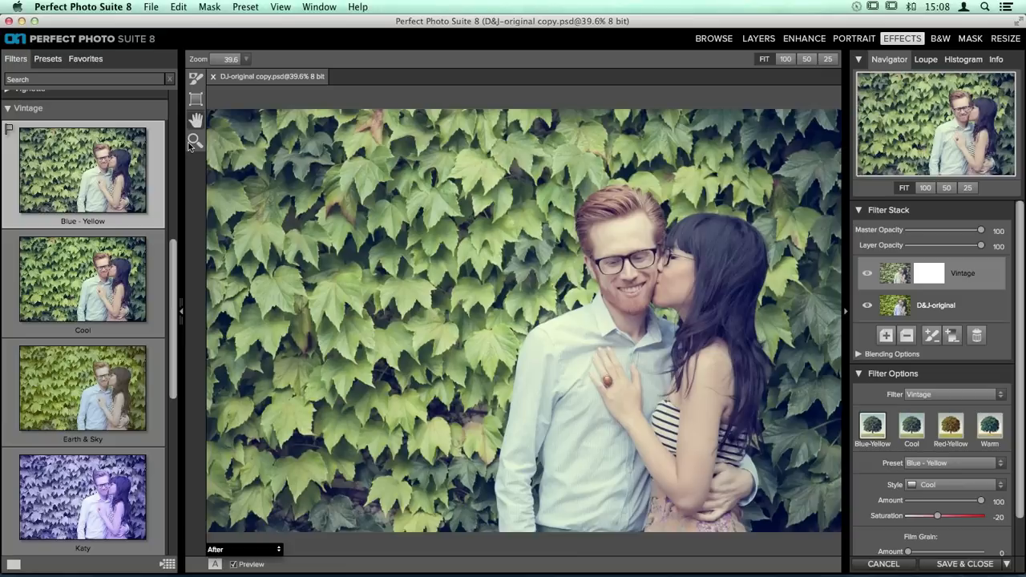
pyautogui.click(976, 335)
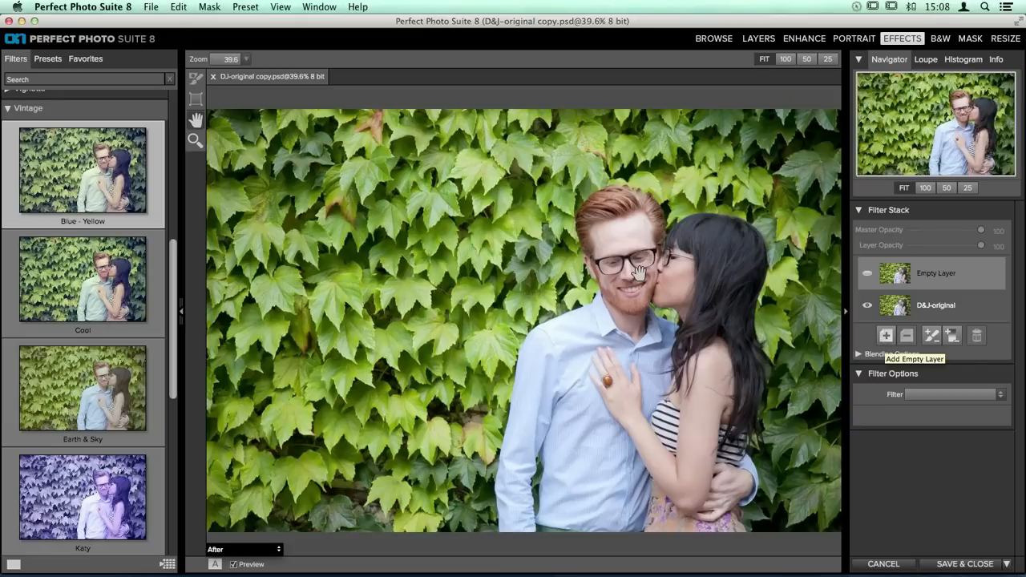
# - Apply the Honky Tonk preset from the PE4 Vintage category to the photo
pyautogui.click(49, 63)
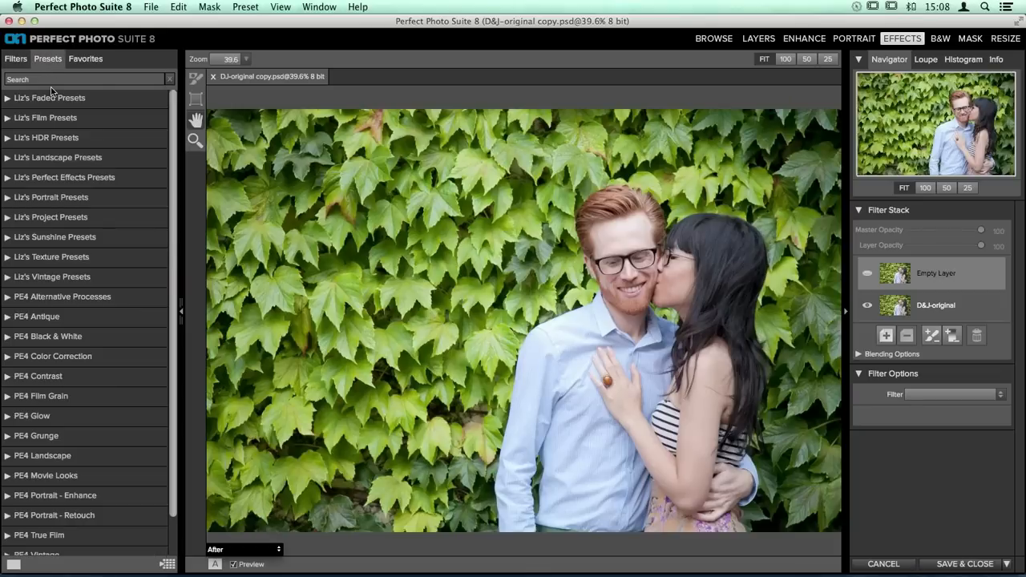
pyautogui.scroll(-2, 32, 161)
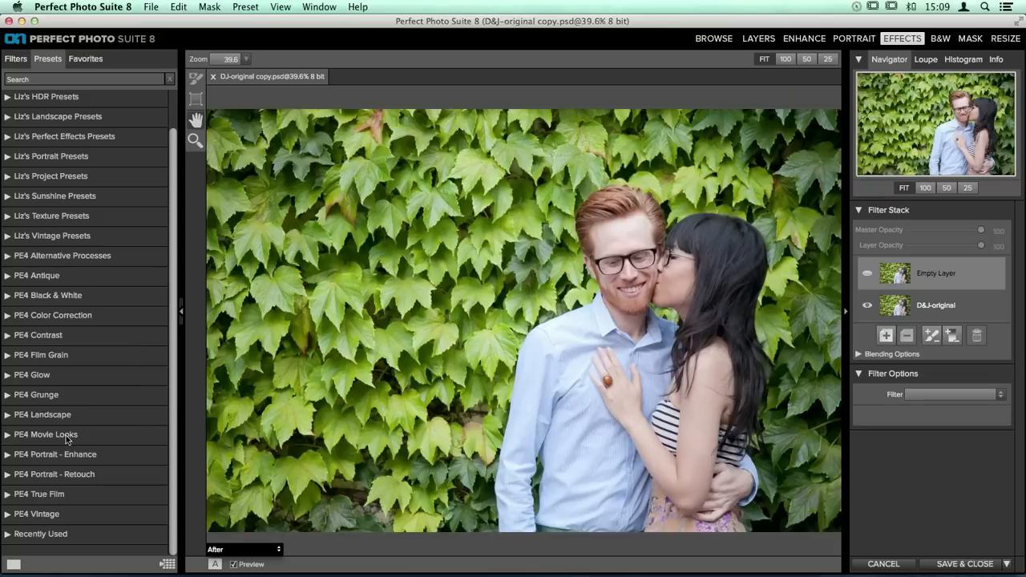
pyautogui.click(64, 514)
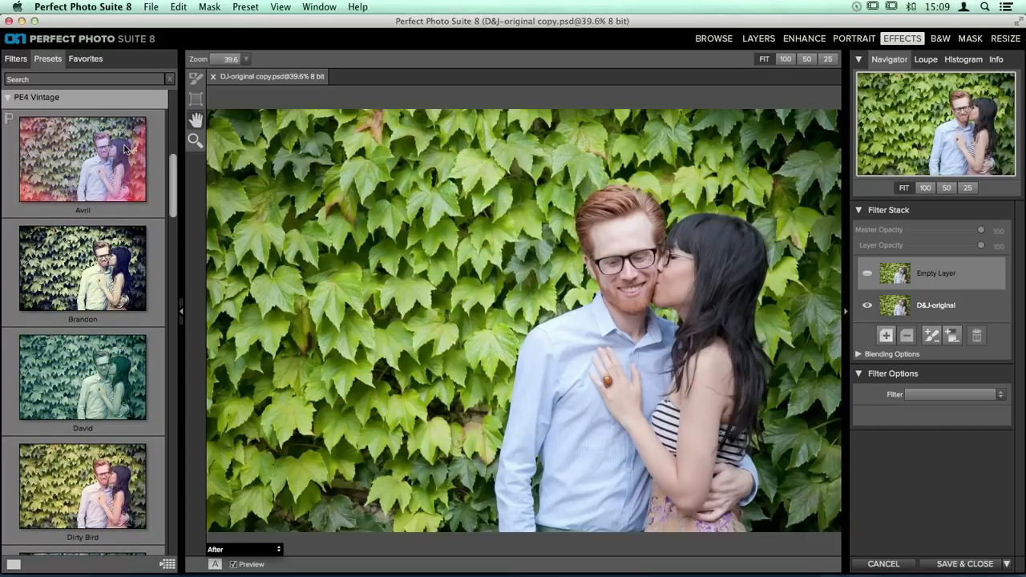
pyautogui.scroll(-5, 129, 160)
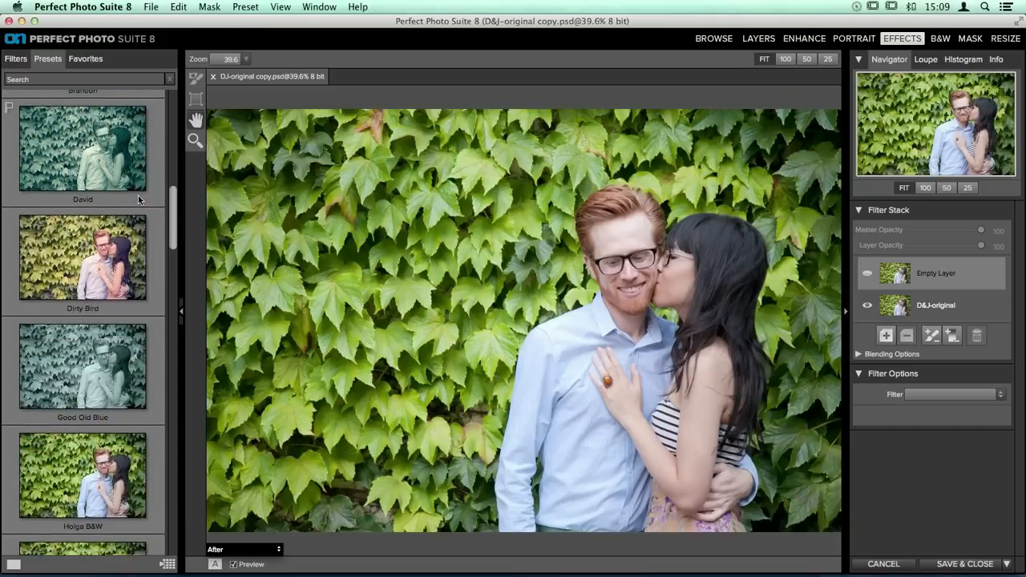
pyautogui.scroll(-10, 139, 200)
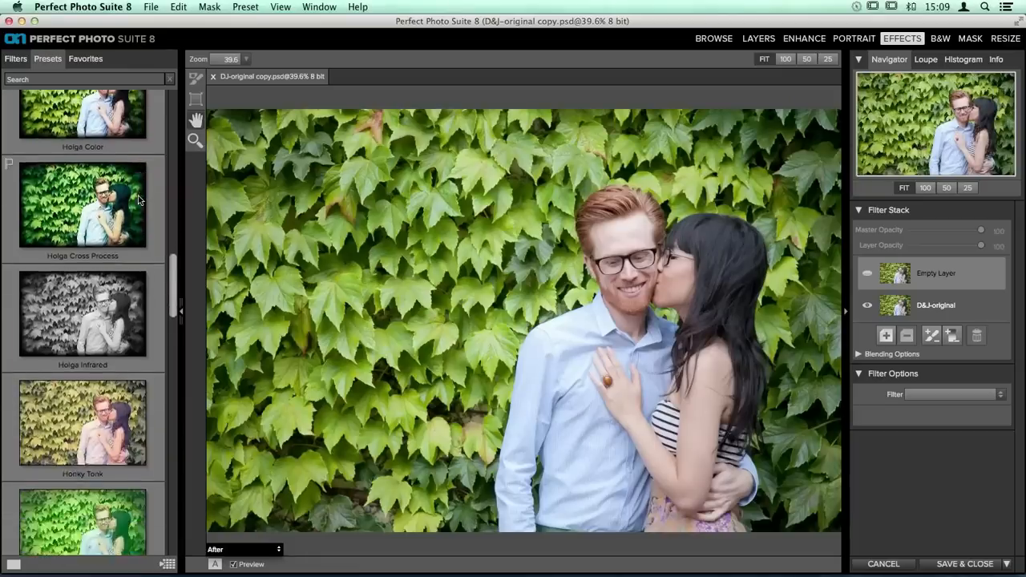
pyautogui.scroll(-5, 138, 199)
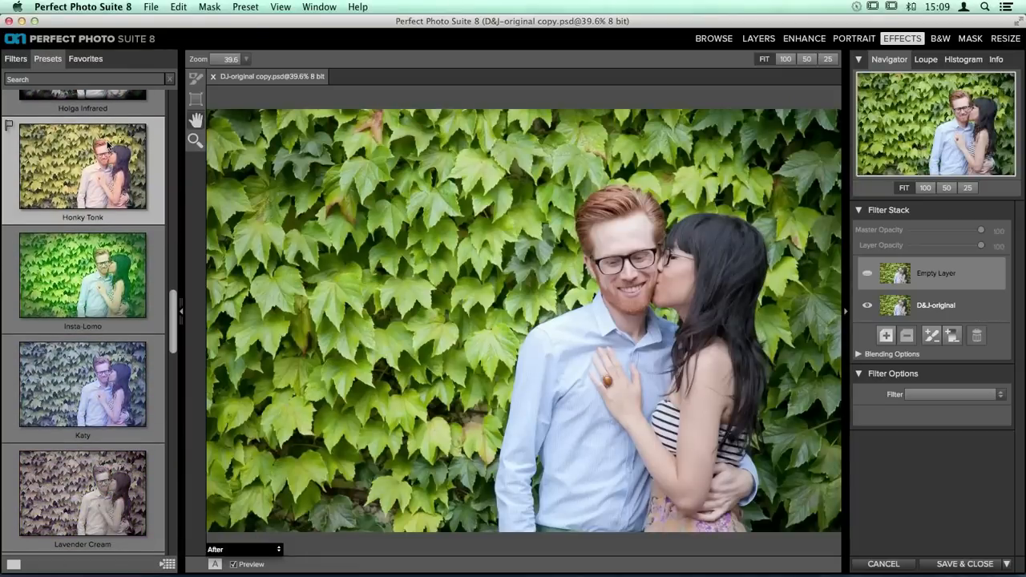
pyautogui.click(108, 146)
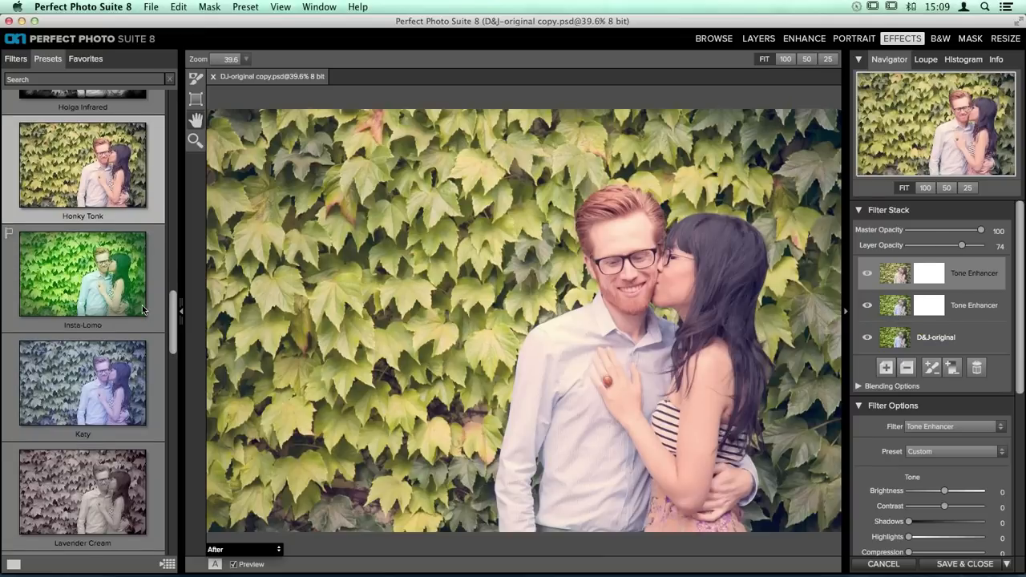
# - Apply the Mayor preset from the PE4 Vintage category to the photo
pyautogui.scroll(-5, 144, 310)
pyautogui.scroll(-5, 144, 310)
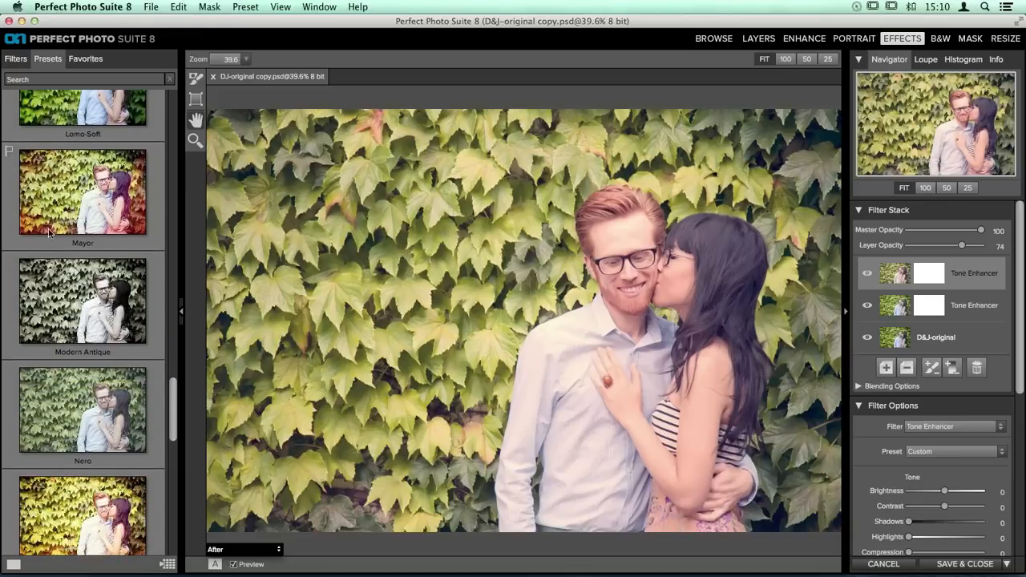
pyautogui.click(96, 182)
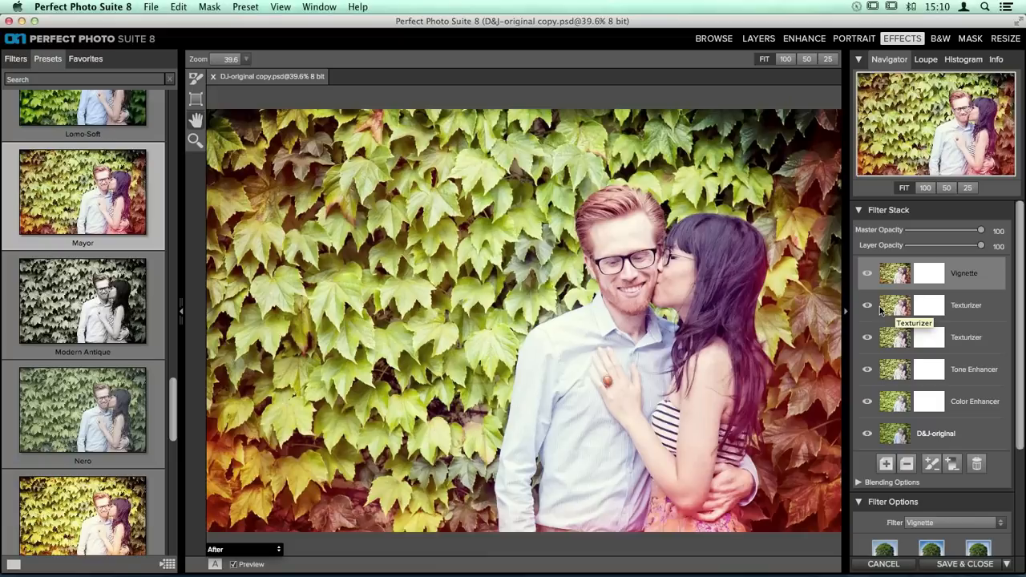
# - Compare the photo with and without the upper Texturizer layer by toggling its visibility, leaving the layer hidden
pyautogui.click(867, 308)
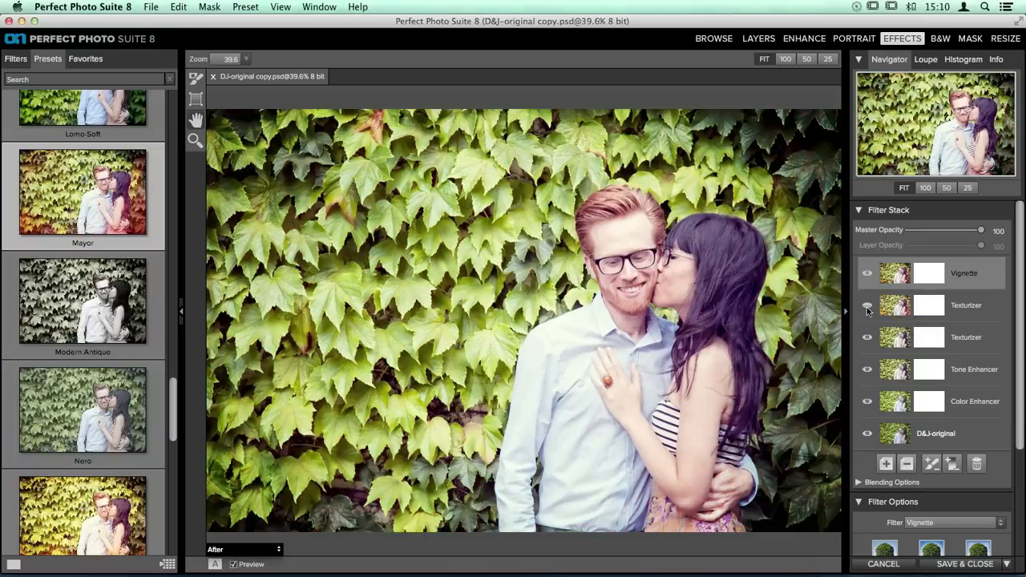
pyautogui.click(867, 308)
pyautogui.click(867, 309)
pyautogui.click(867, 308)
pyautogui.click(867, 309)
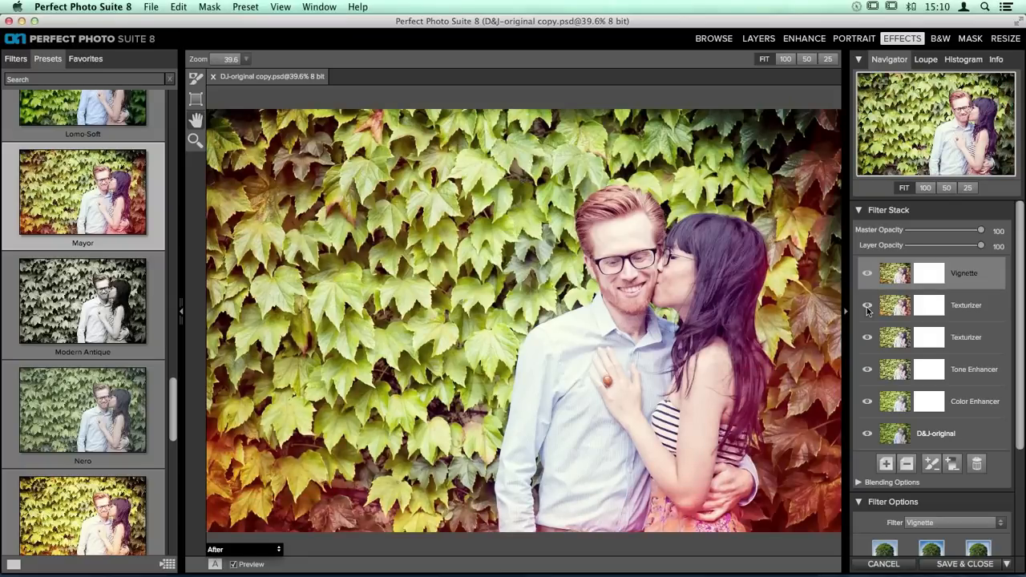
pyautogui.click(867, 309)
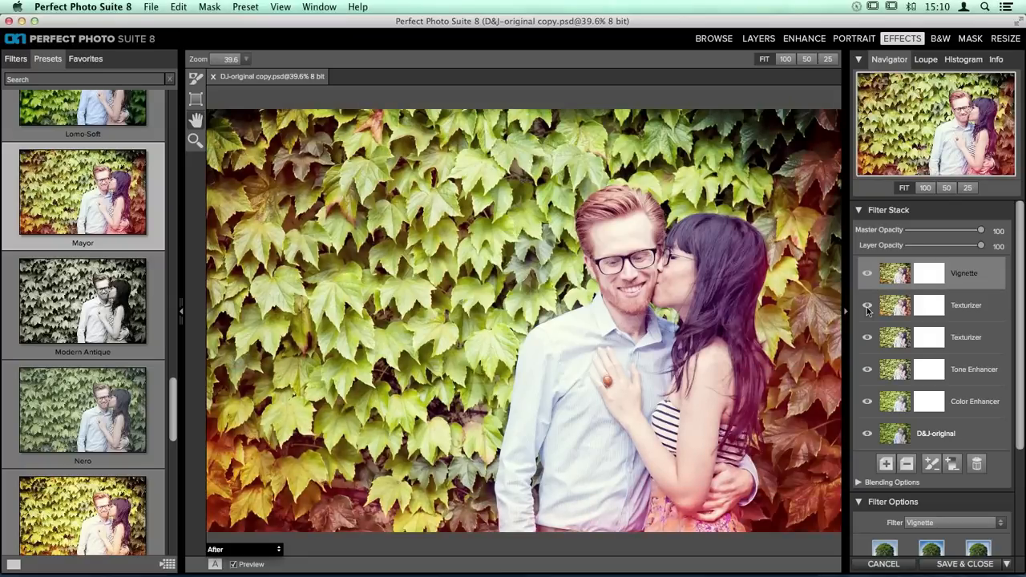
pyautogui.click(867, 308)
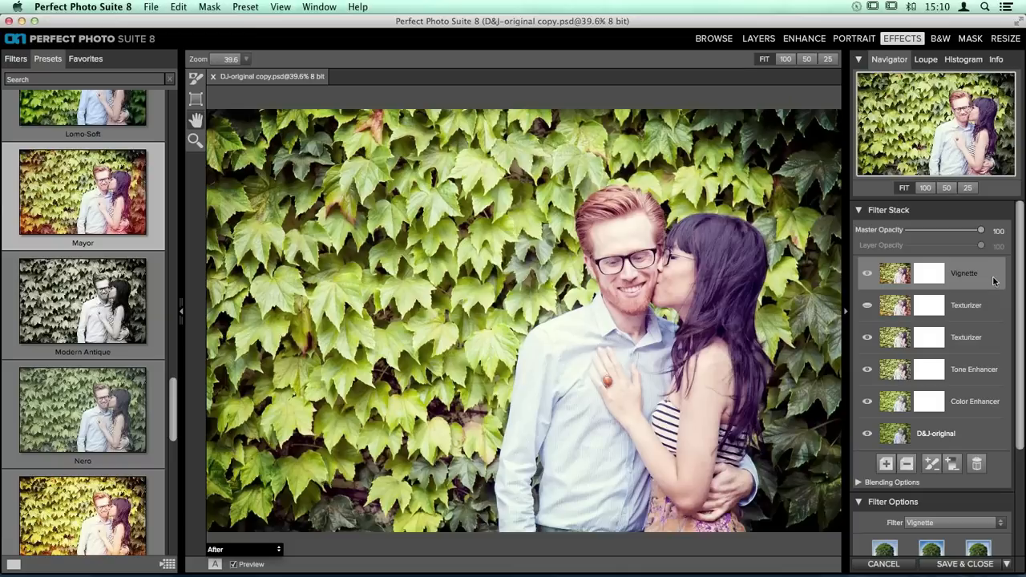
pyautogui.click(867, 306)
pyautogui.click(868, 309)
pyautogui.click(867, 307)
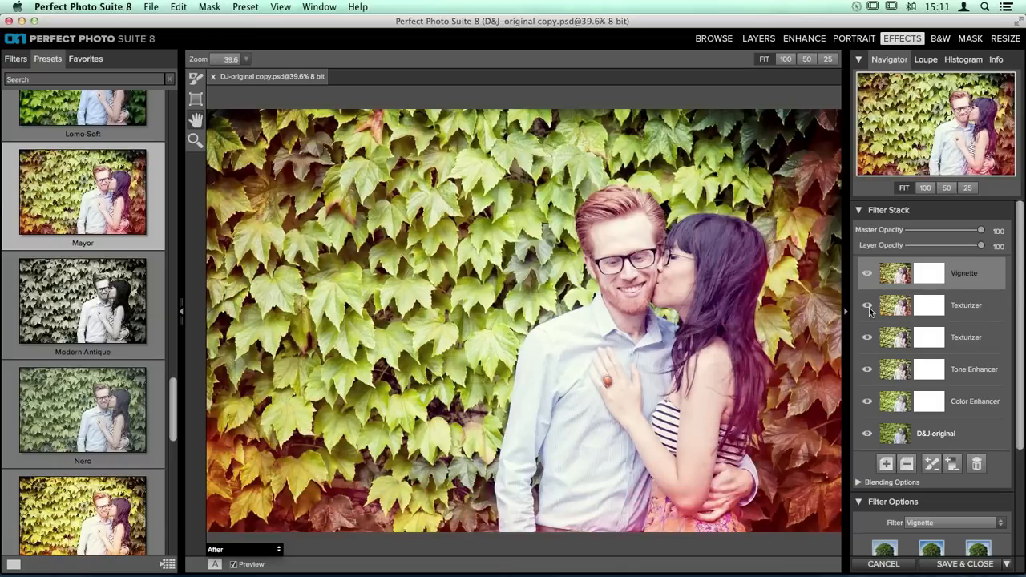
pyautogui.click(867, 307)
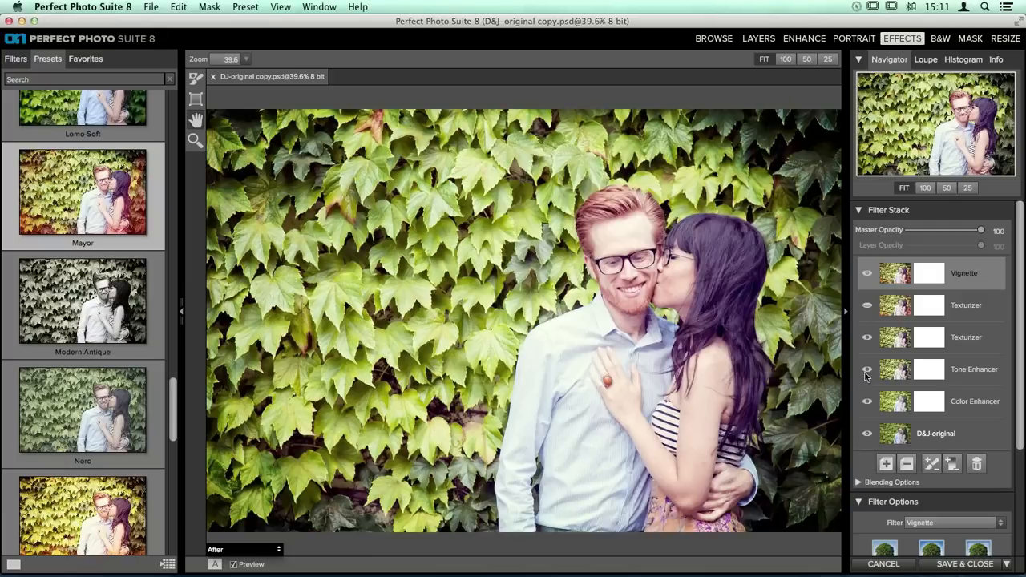
# - Delete the upper Texturizer layer from the filter stack and add an empty layer above the Vignette layer
pyautogui.click(892, 307)
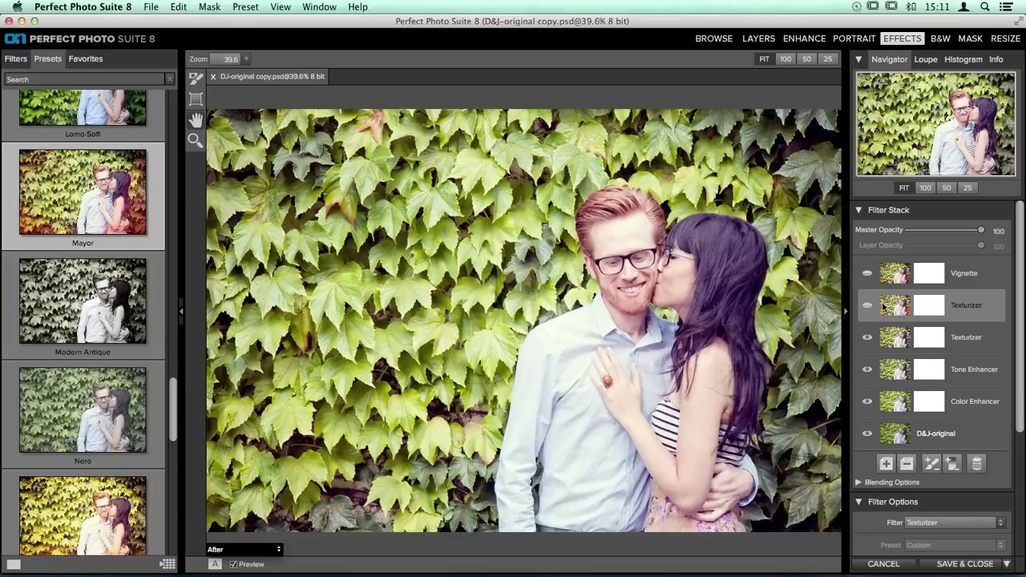
pyautogui.click(907, 464)
pyautogui.click(892, 275)
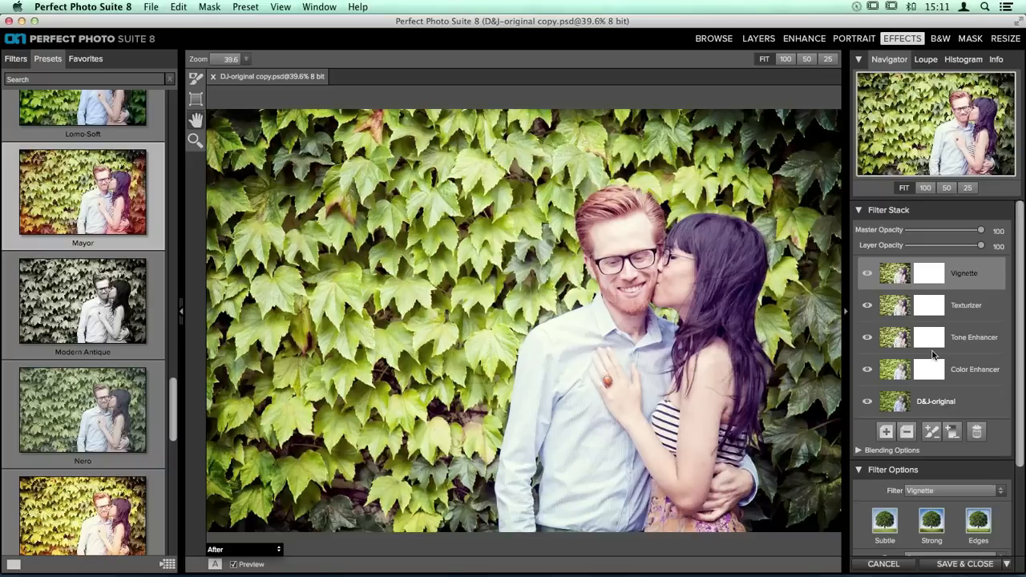
pyautogui.click(887, 433)
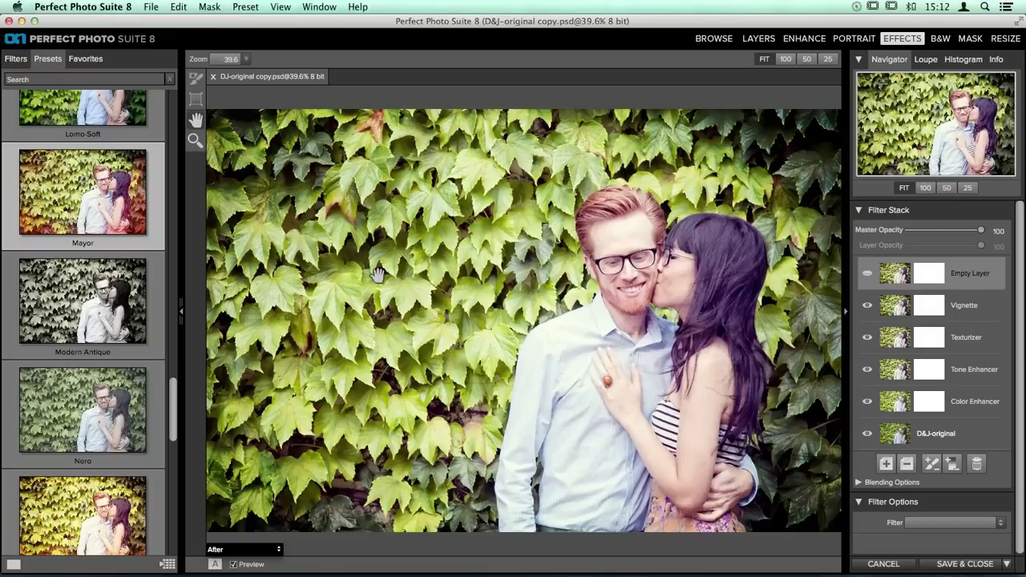
# - Apply the Blue-Yellow Split Tone filter to the empty layer above the Vignette layer
pyautogui.click(16, 60)
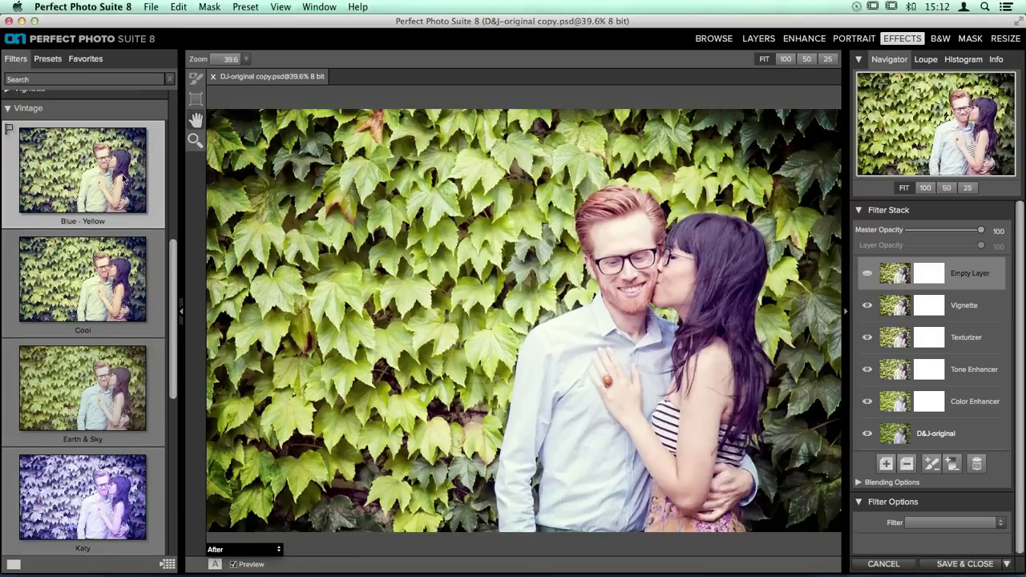
pyautogui.scroll(5, 42, 269)
pyautogui.click(20, 271)
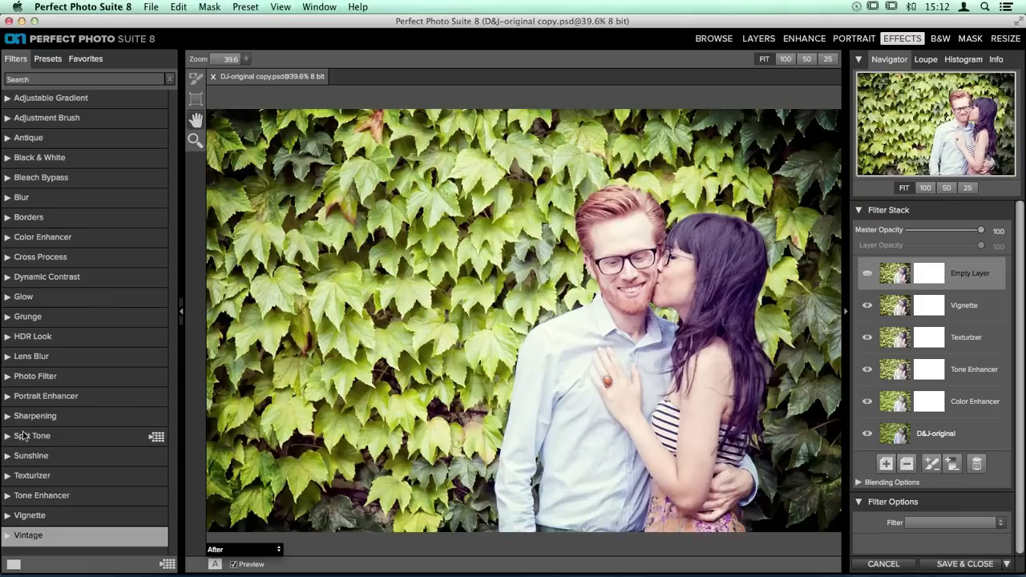
pyautogui.click(50, 435)
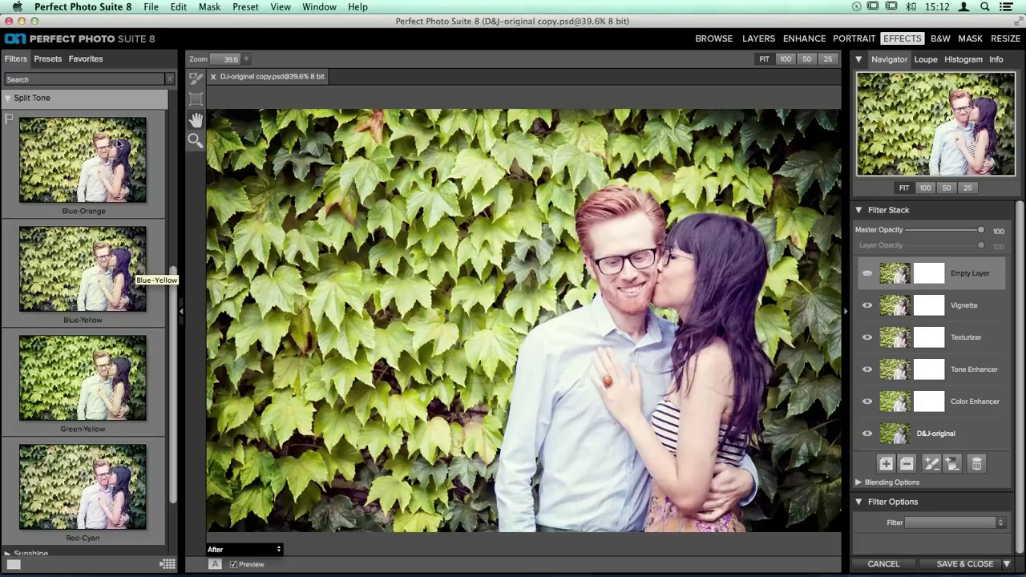
pyautogui.scroll(-1, 70, 244)
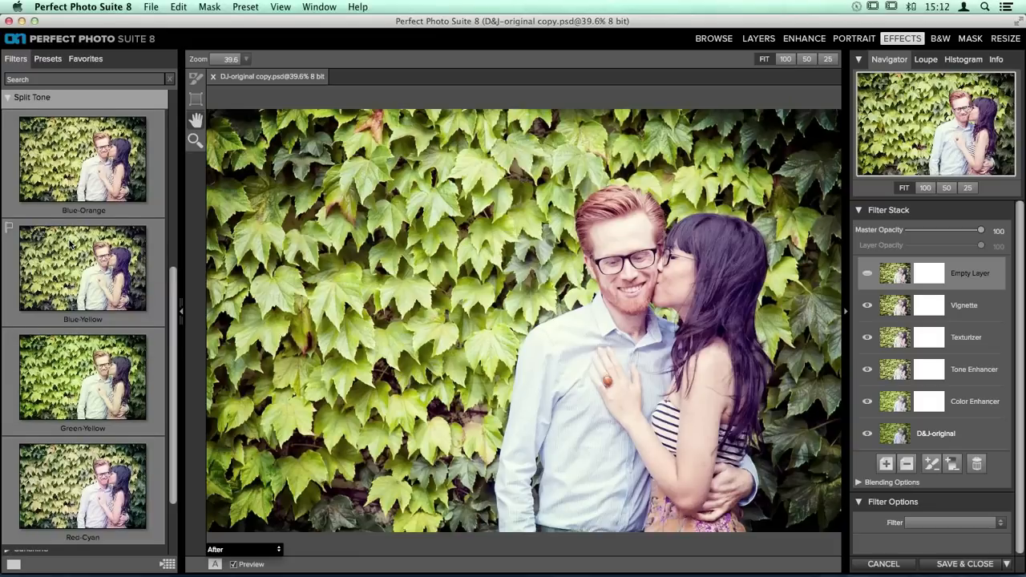
pyautogui.scroll(-2, 70, 244)
pyautogui.scroll(4, 80, 289)
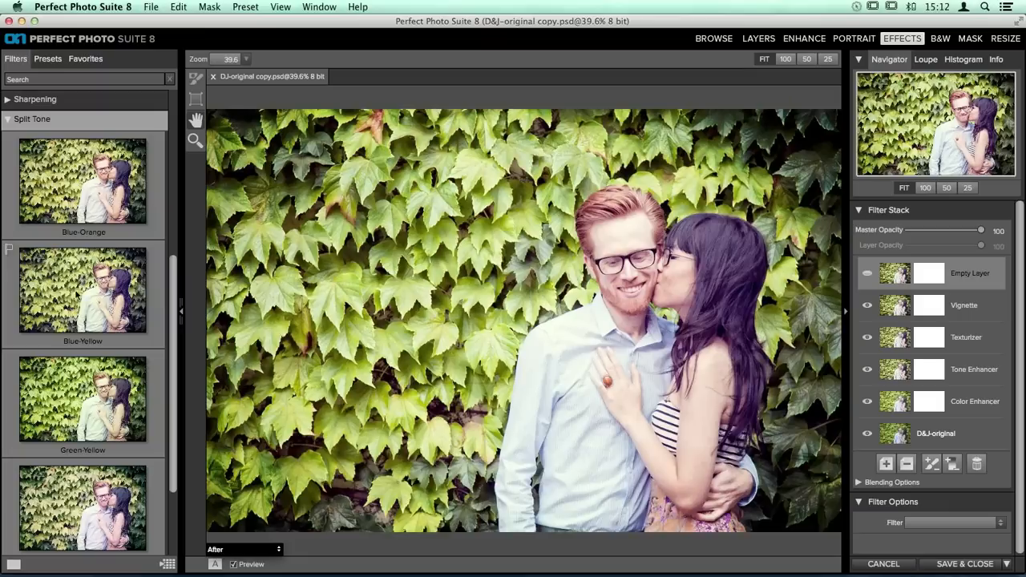
pyautogui.click(90, 297)
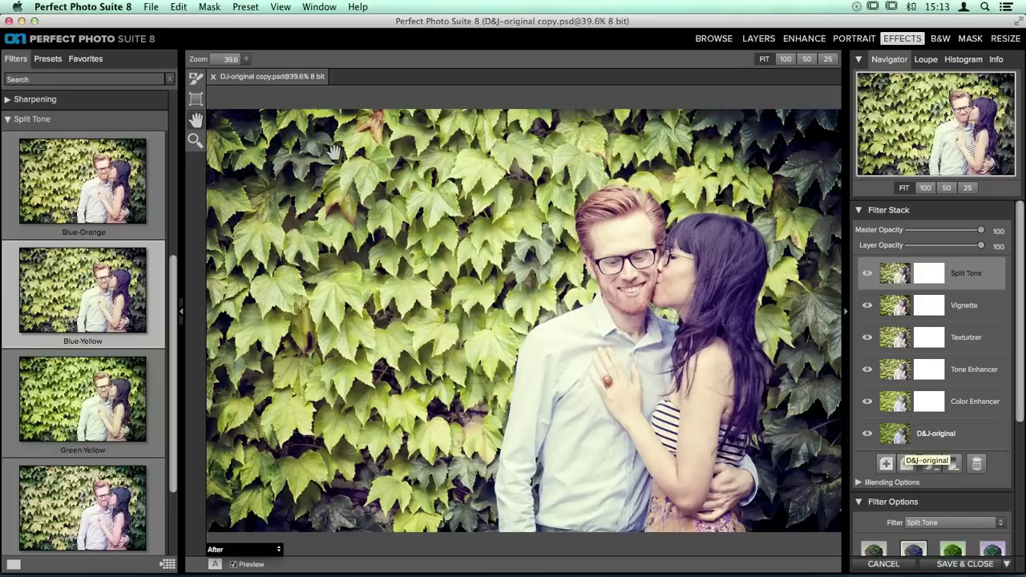
# - Add an empty layer above the Split Tone layer and insert the Nero preset into the existing filter stack
pyautogui.click(45, 60)
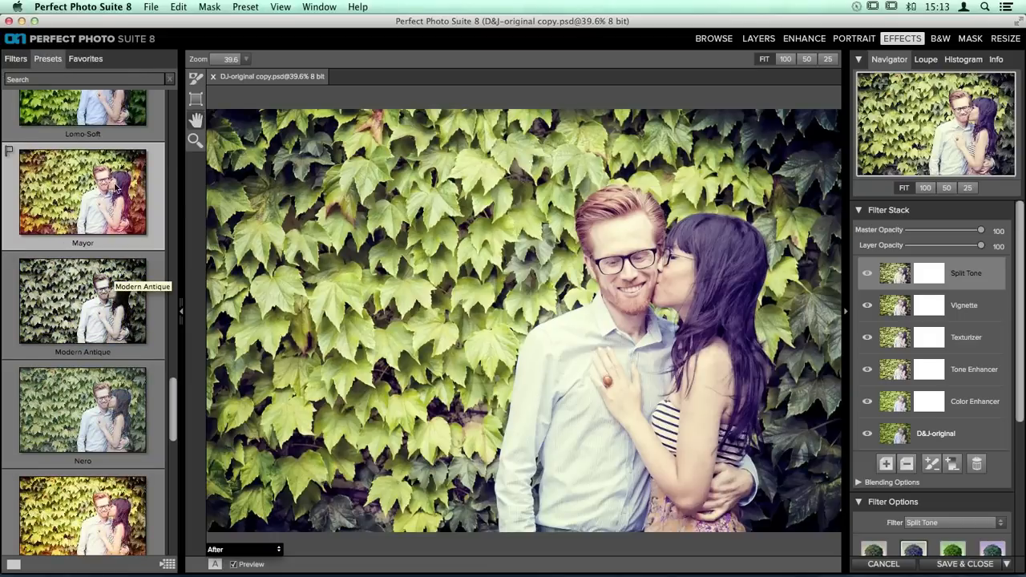
pyautogui.scroll(-1, 135, 275)
pyautogui.scroll(-3, 135, 275)
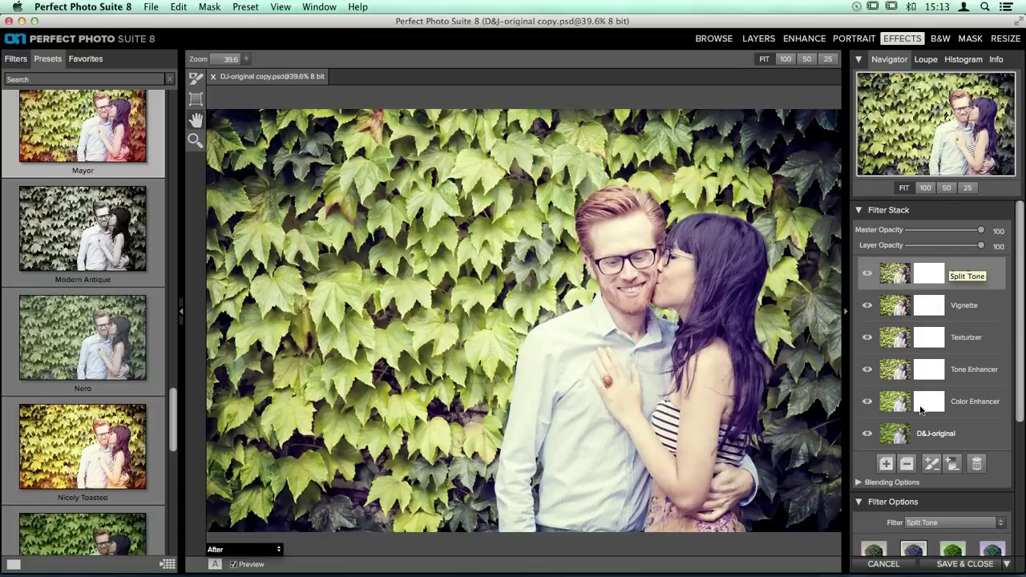
pyautogui.click(886, 465)
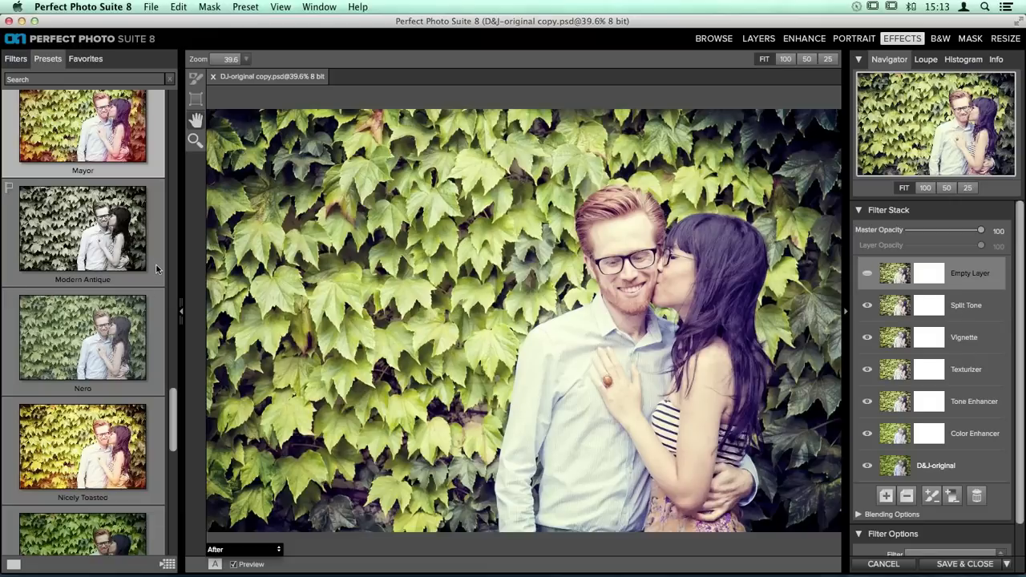
pyautogui.rightClick(114, 318)
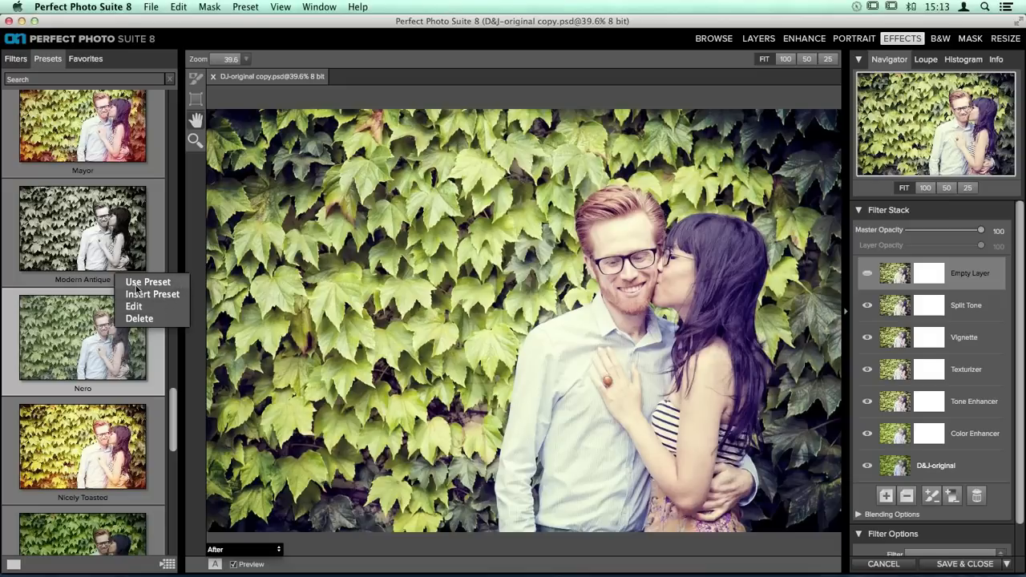
pyautogui.click(171, 295)
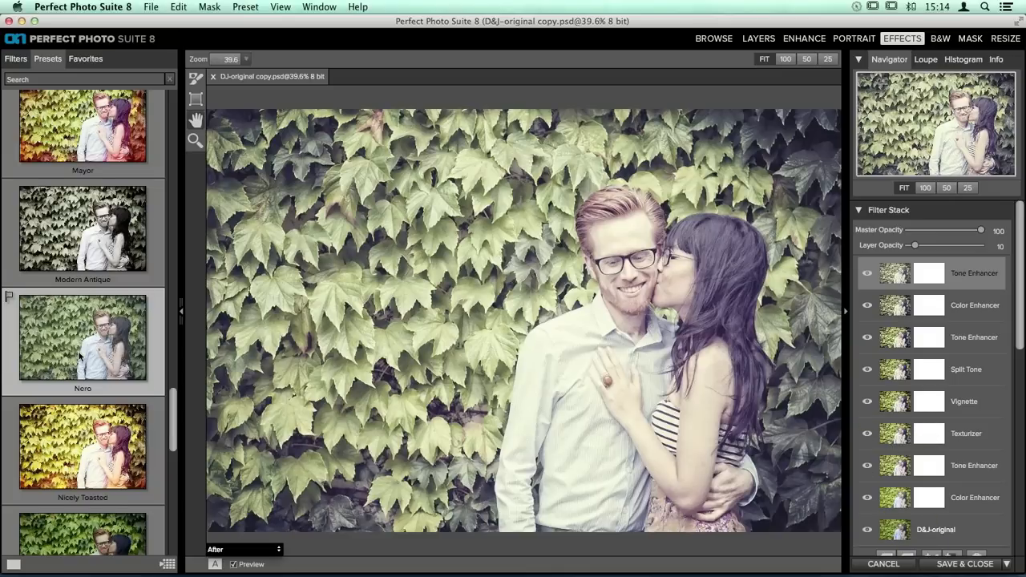
pyautogui.scroll(2, 61, 365)
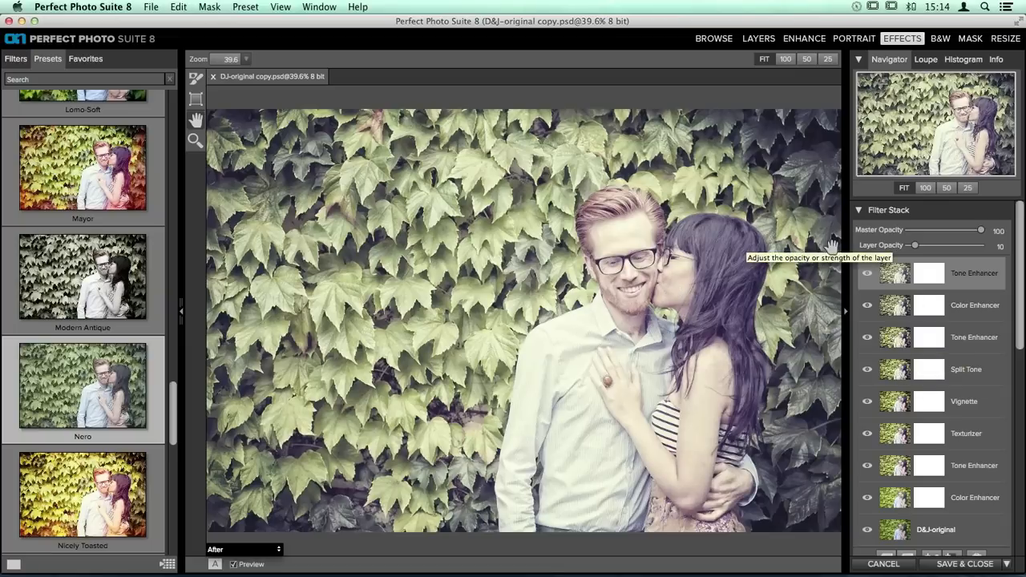
pyautogui.scroll(-2, 160, 336)
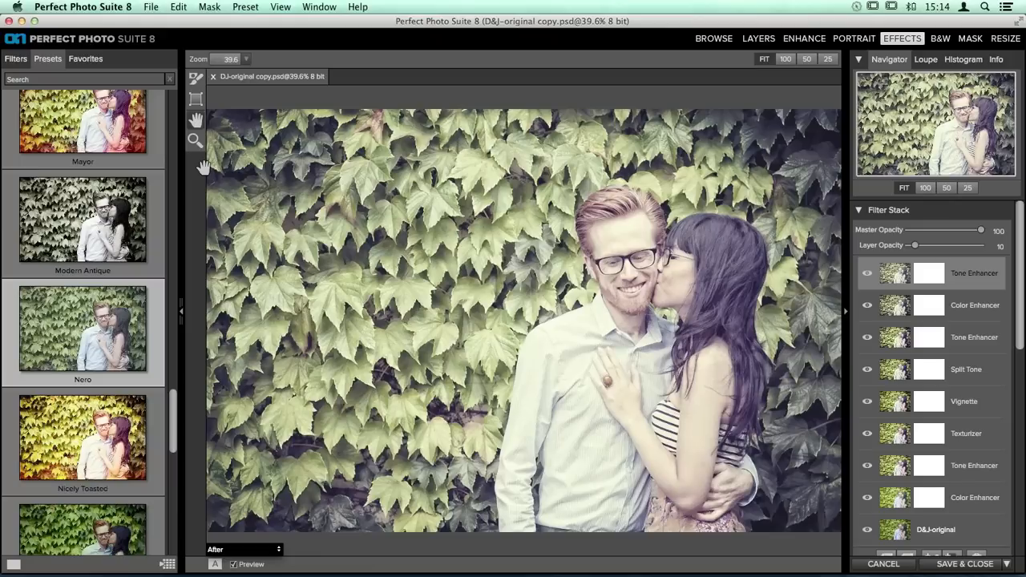
pyautogui.scroll(5, 92, 285)
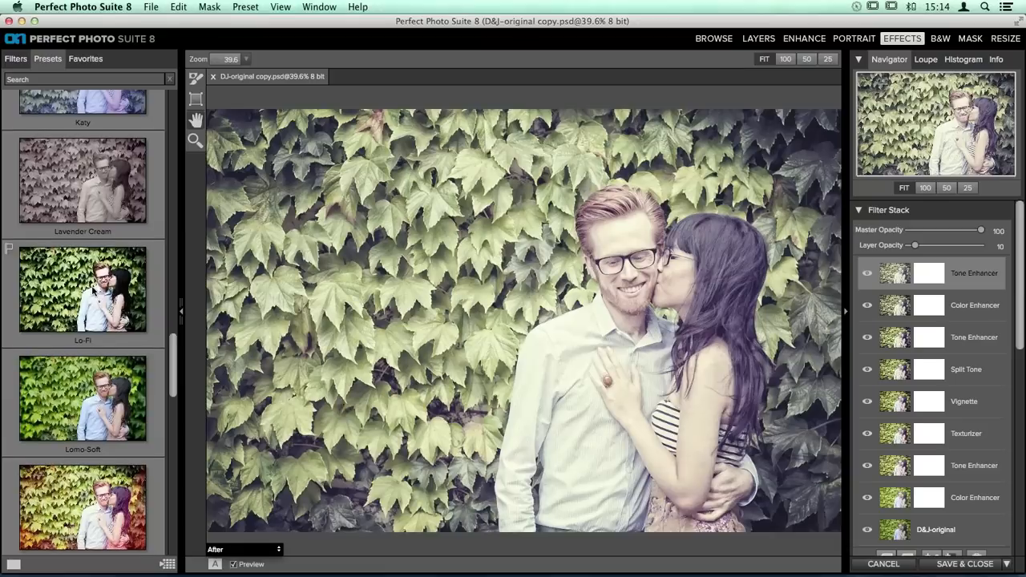
pyautogui.scroll(5, 94, 293)
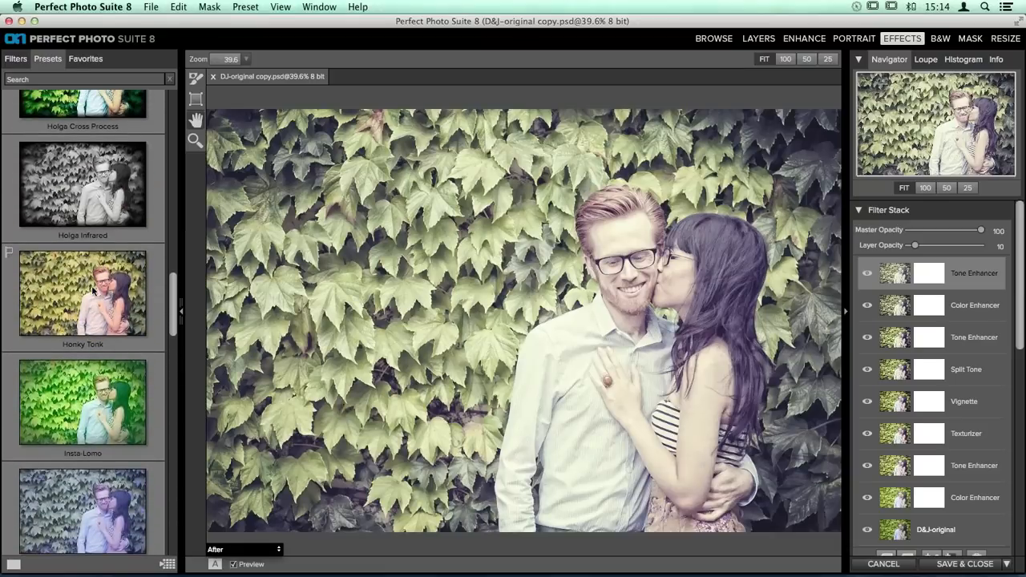
pyautogui.scroll(10, 94, 293)
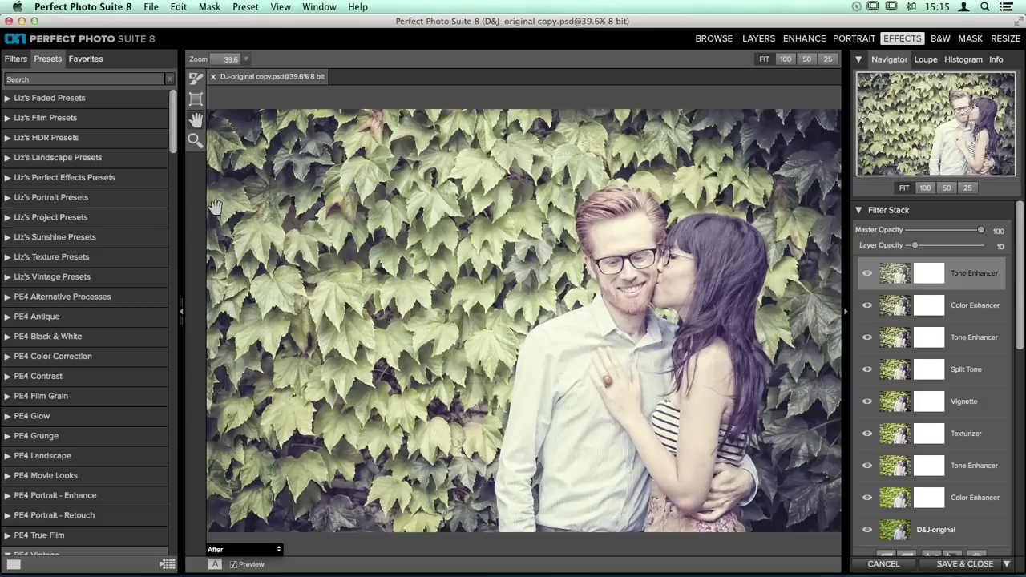
# - Start saving the filter stack as a preset and create a category for it named with the creator's first name plus "PE4 Presets"
pyautogui.click(238, 7)
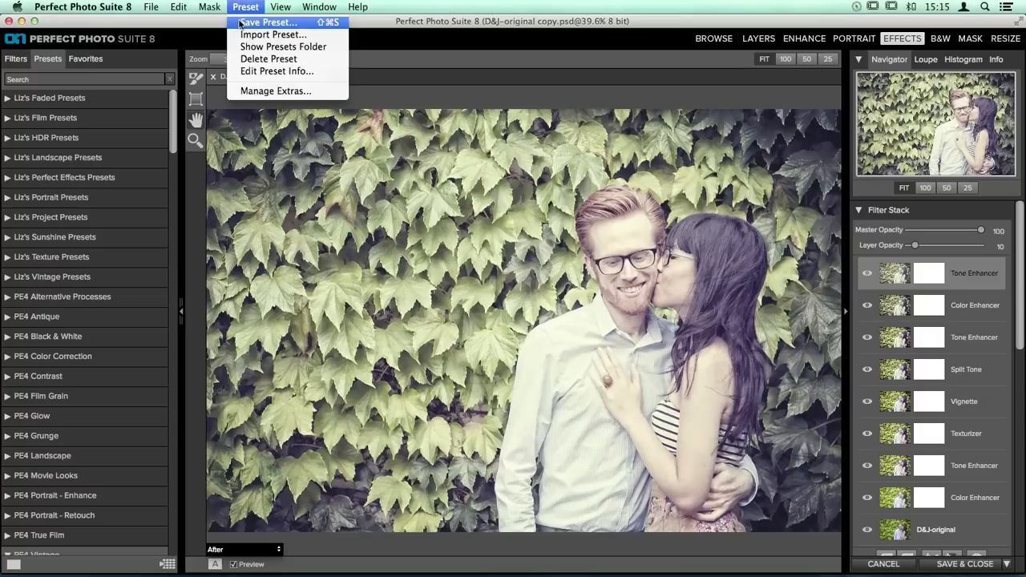
pyautogui.click(308, 23)
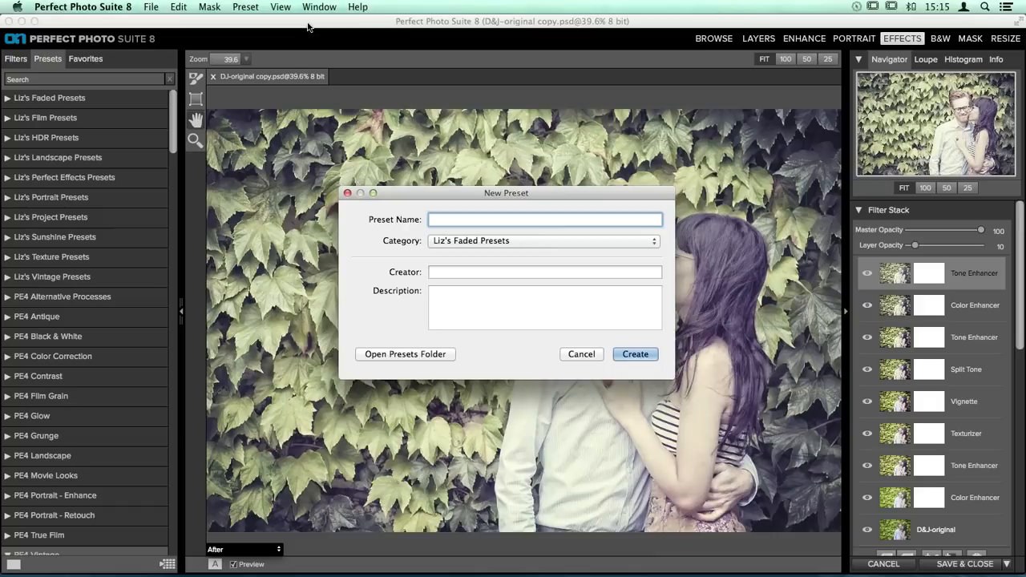
pyautogui.moveTo(402, 198); pyautogui.dragTo(402, 130)
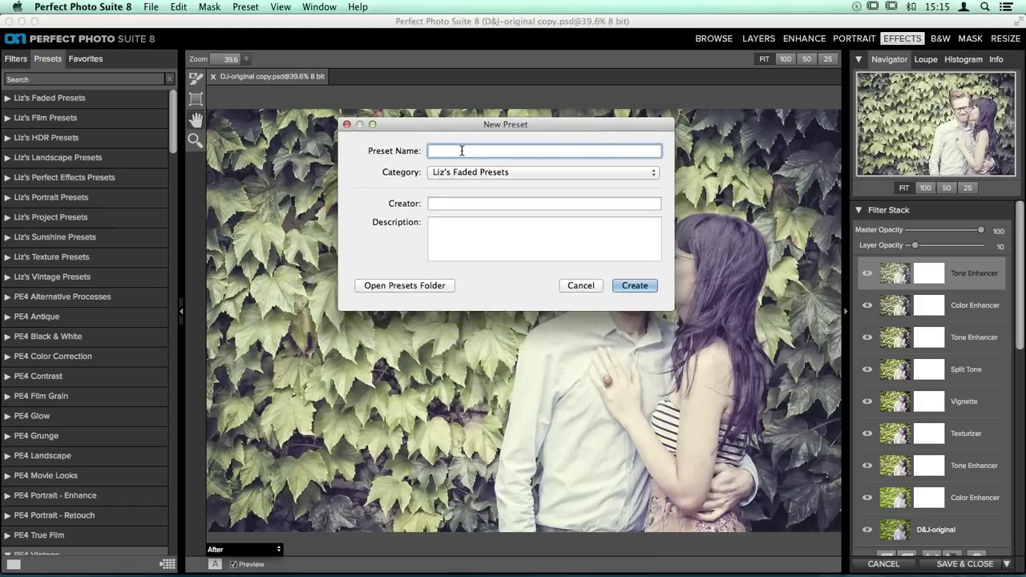
pyautogui.click(438, 174)
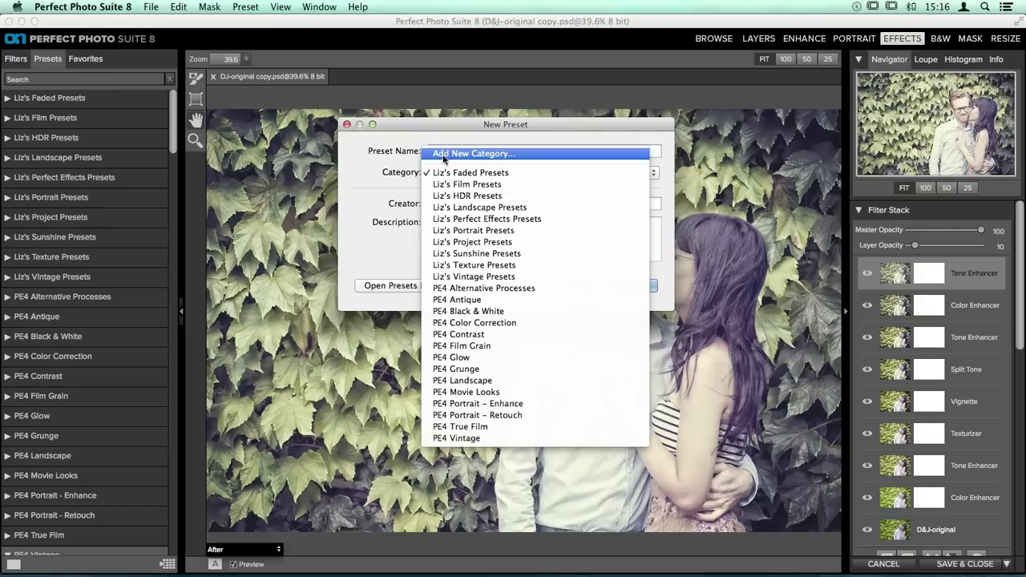
pyautogui.click(508, 154)
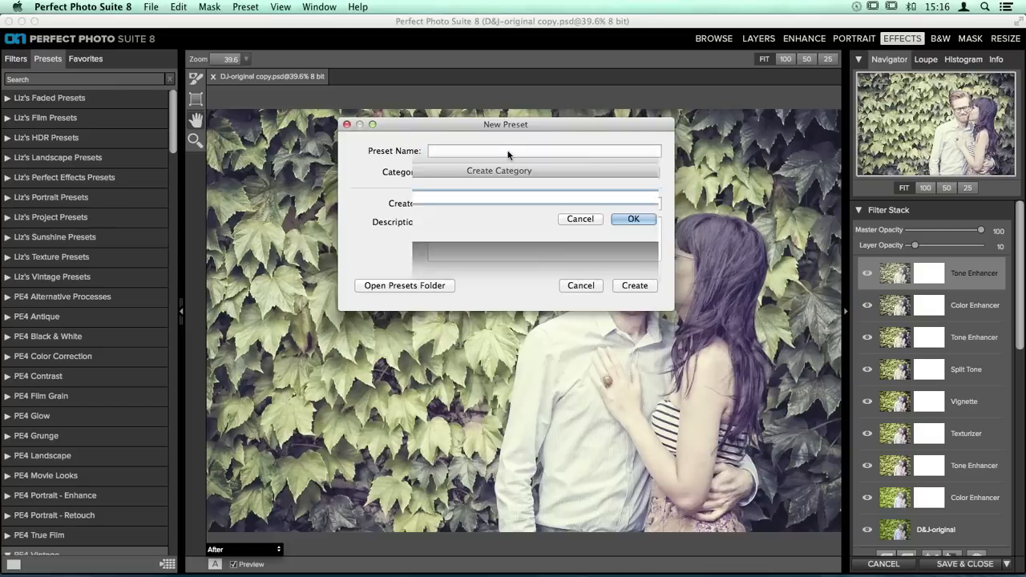
pyautogui.write("Liz's PE4")
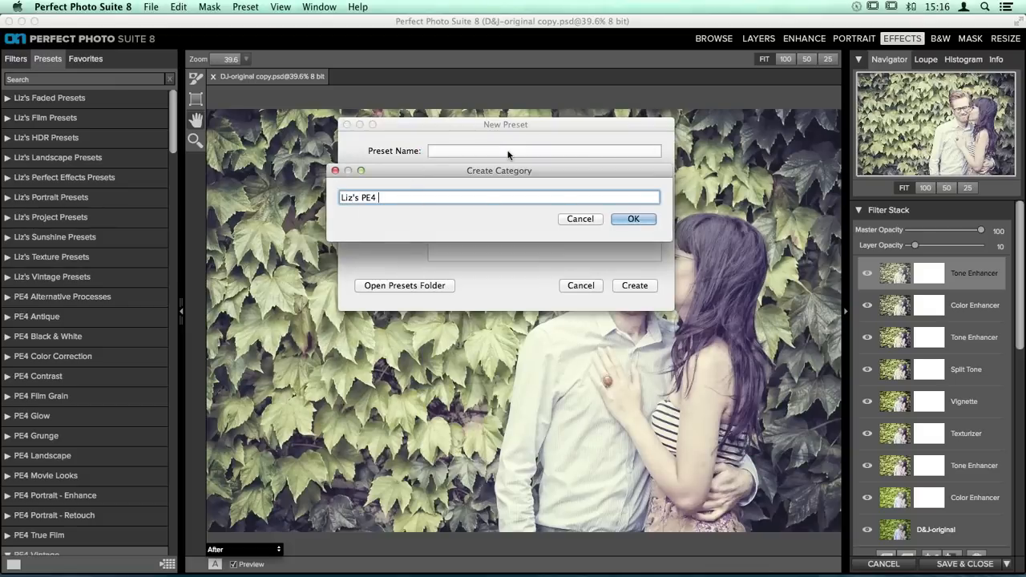
pyautogui.write(' Presets')
pyautogui.click(626, 220)
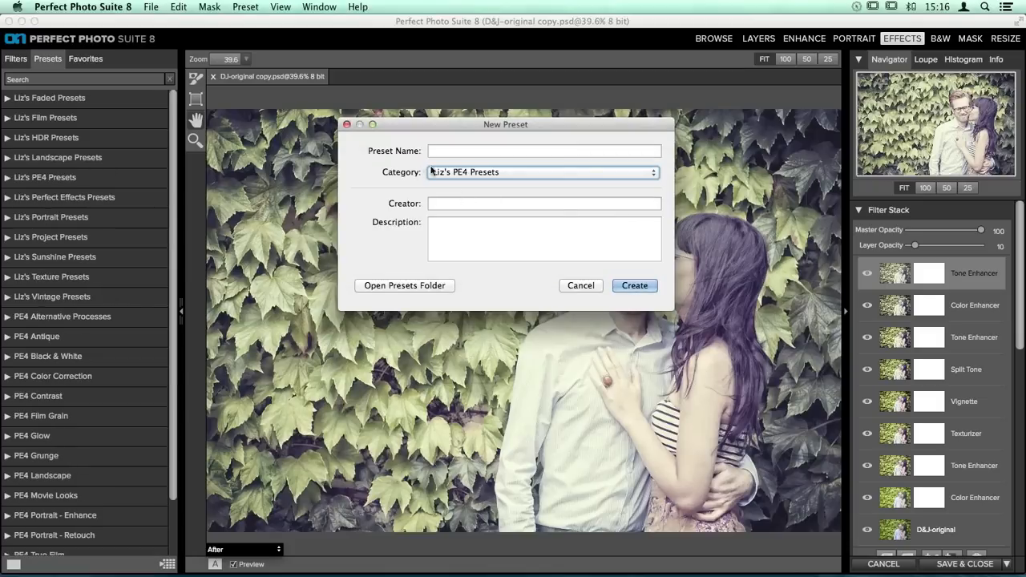
# - Name the new preset "Faded Split Tone Film Preset", keeping the newly created category selected
pyautogui.click(456, 173)
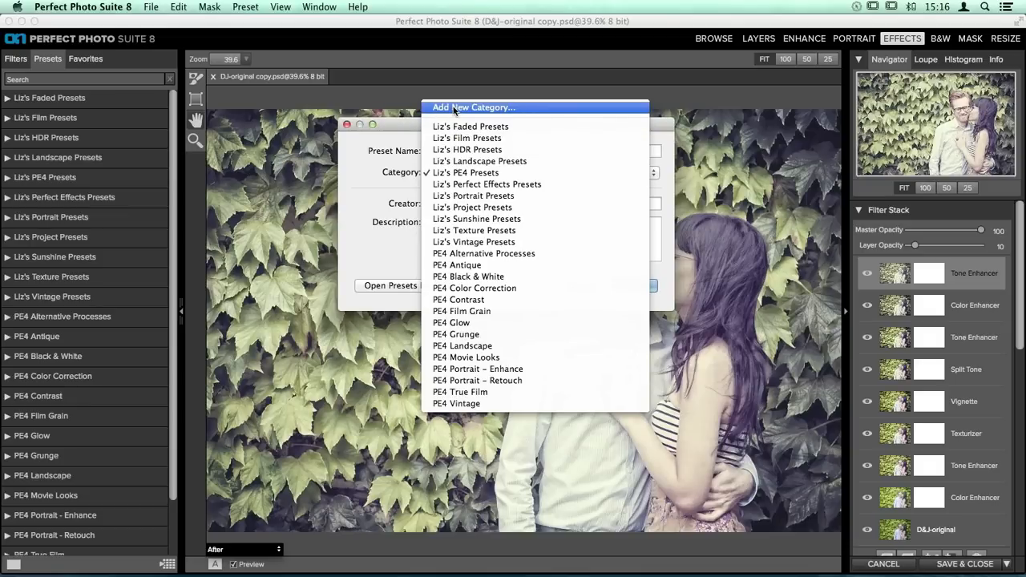
pyautogui.click(512, 175)
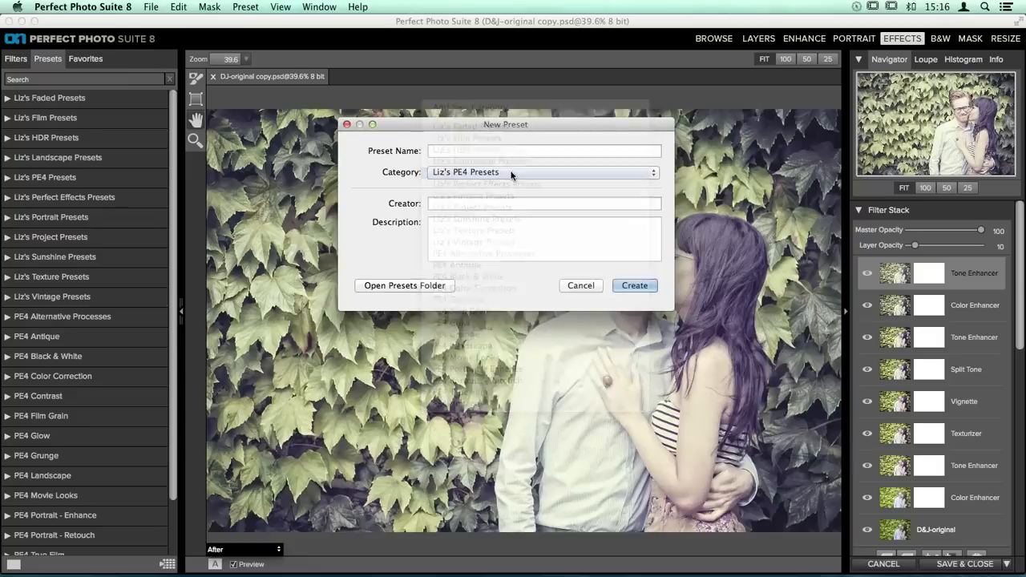
pyautogui.click(476, 152)
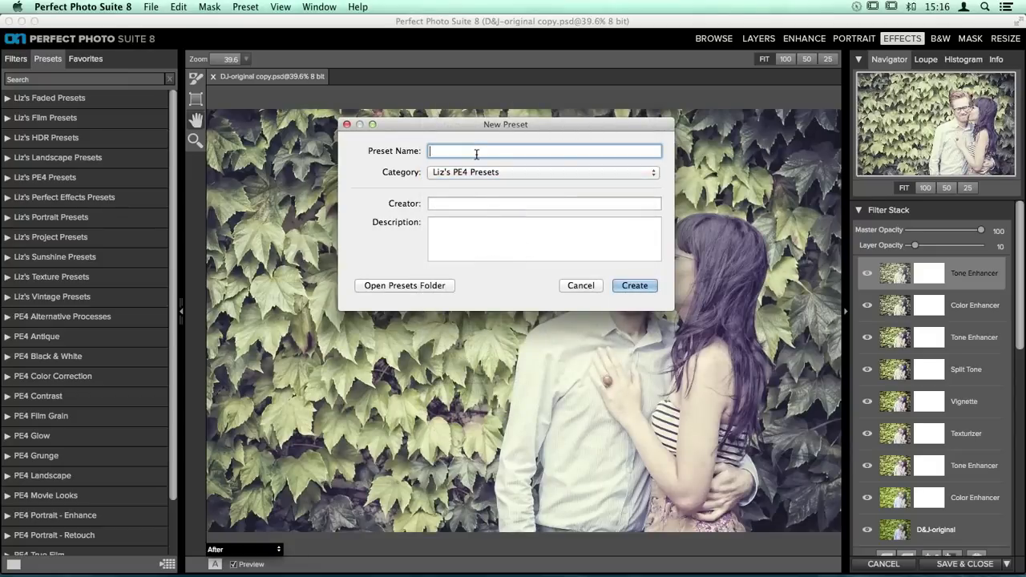
pyautogui.write('Faded Split Tone Film Preset')
pyautogui.moveTo(587, 131); pyautogui.dragTo(485, 117)
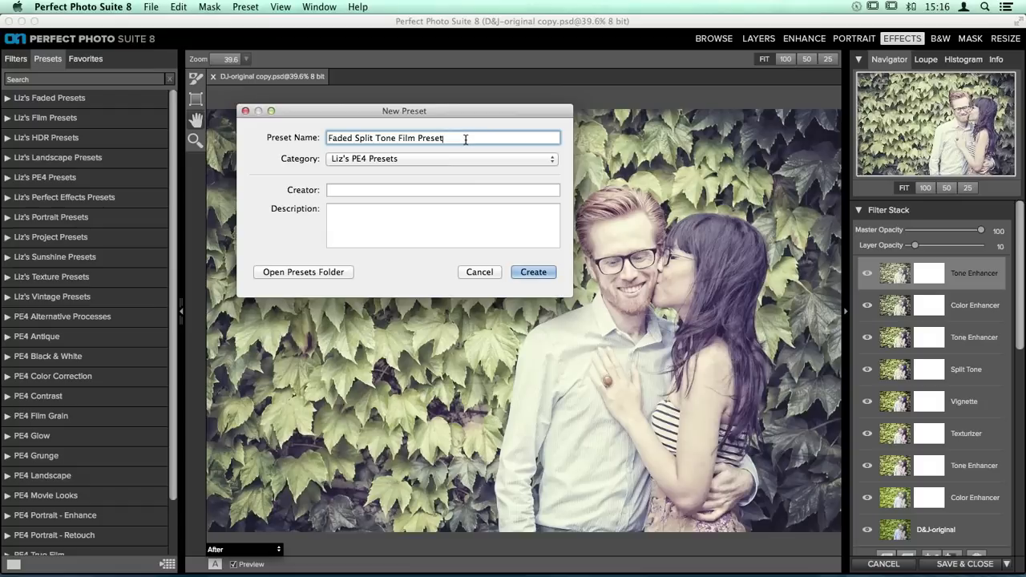
# - Set the preset name to "Mayor Preset + Nero Preset", enter the creator's first name, and create the preset
pyautogui.moveTo(463, 138); pyautogui.dragTo(306, 139)
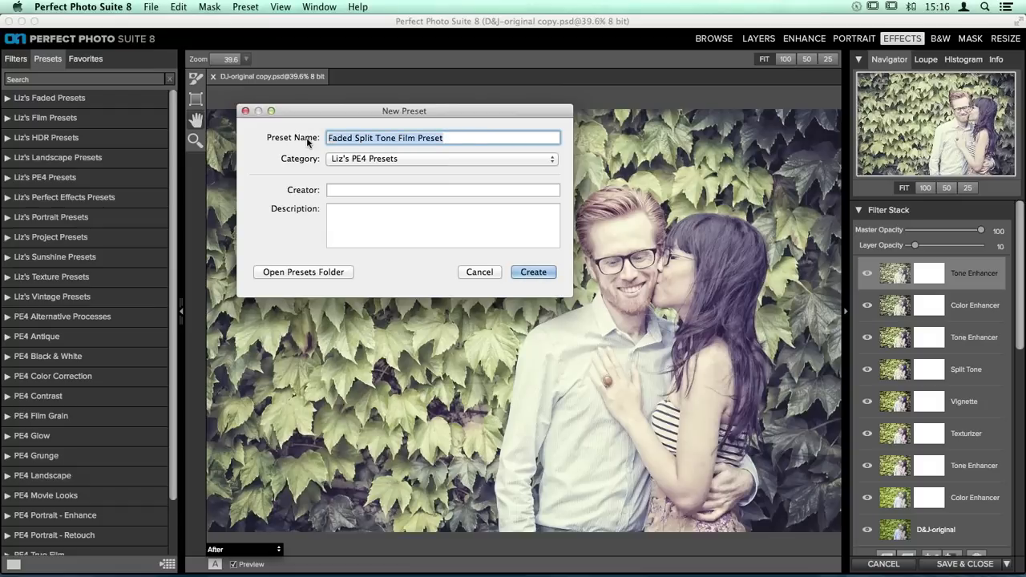
pyautogui.write('Mayor')
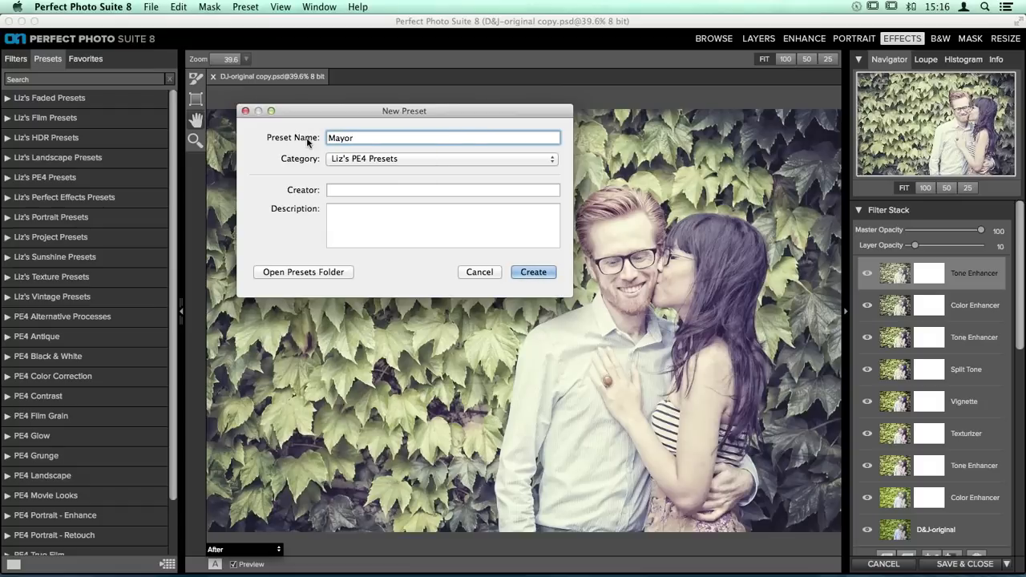
pyautogui.write(' Preset + Nero Preset')
pyautogui.click(391, 190)
pyautogui.write('liz')
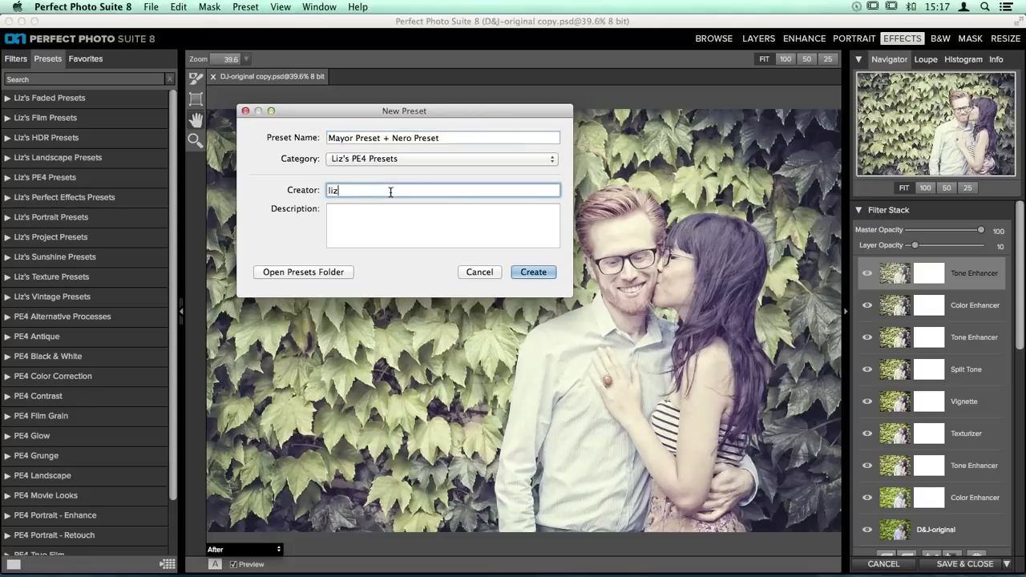
pyautogui.click(537, 273)
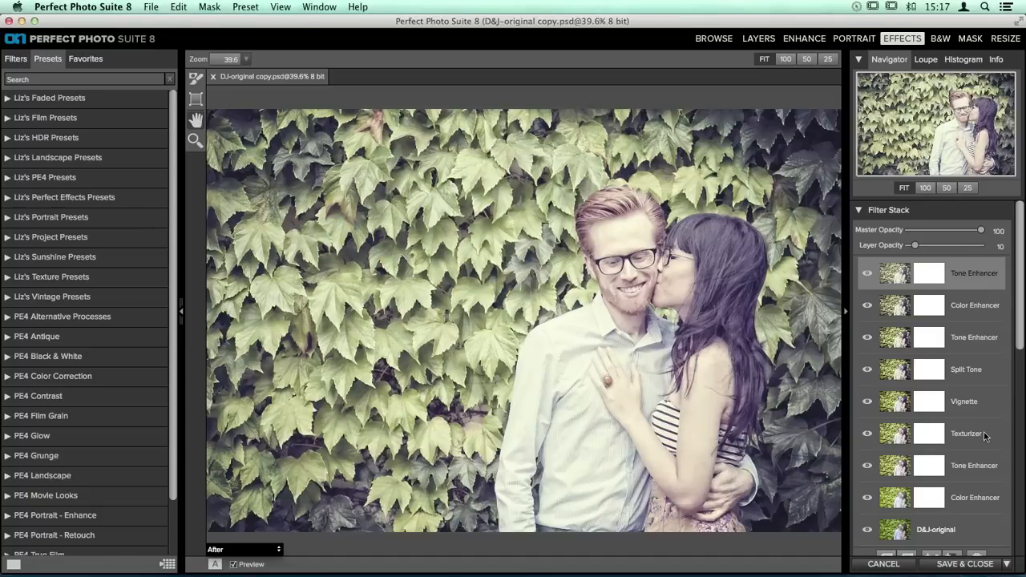
# - Clear all filter layers from the stack and apply the 1970's Film-Style Portrait preset from the custom portrait presets category
pyautogui.scroll(-2, 985, 435)
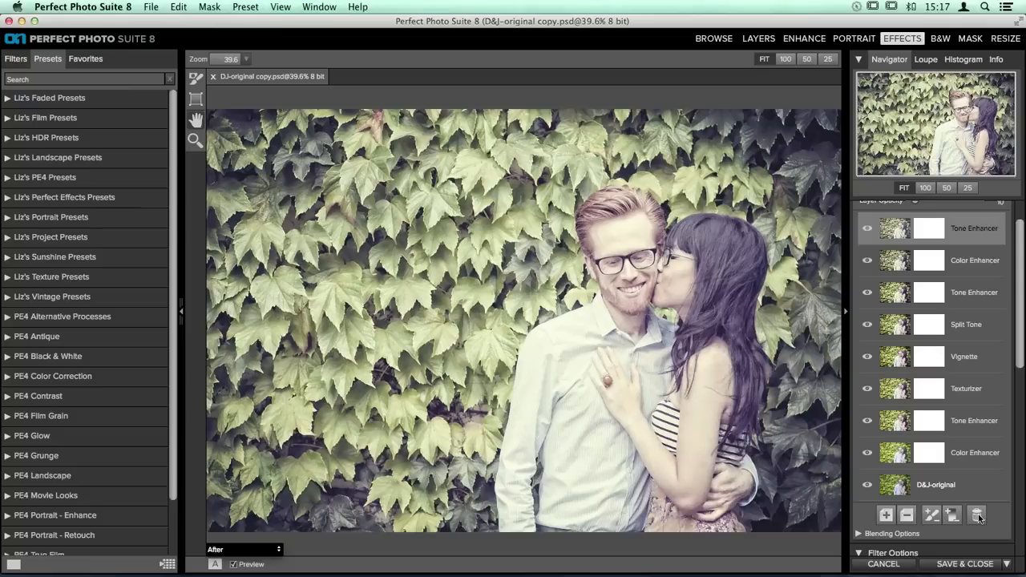
pyautogui.click(977, 516)
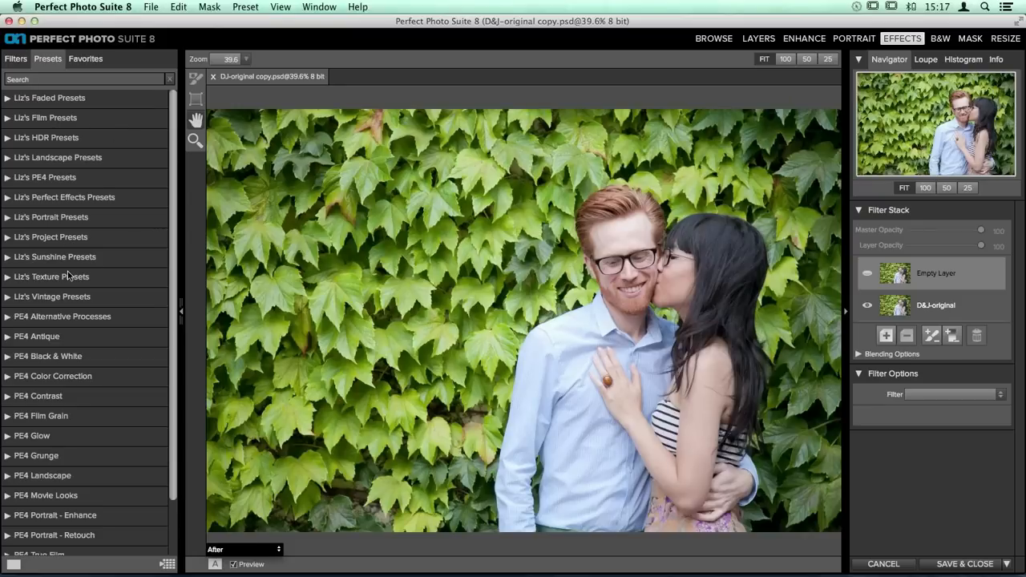
pyautogui.click(44, 217)
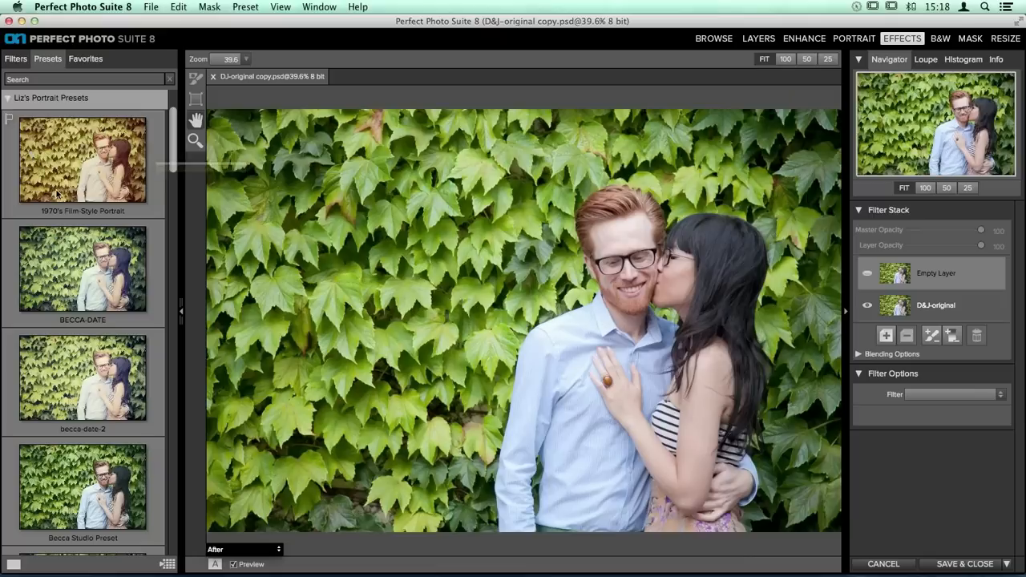
pyautogui.click(104, 160)
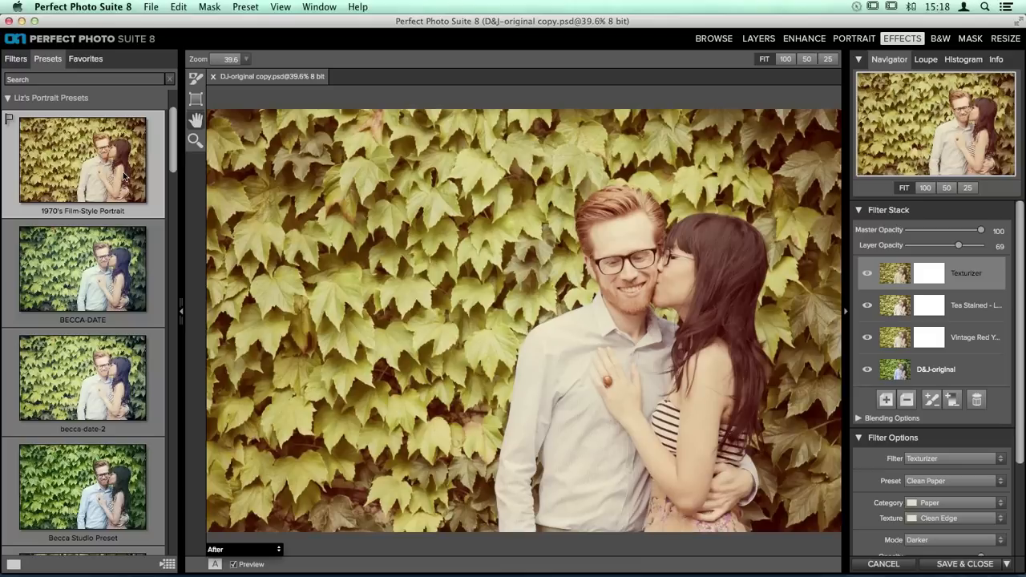
# - Apply the Studio Preset from the custom portrait presets category to the photo and browse the neighbouring presets
pyautogui.scroll(-5, 128, 178)
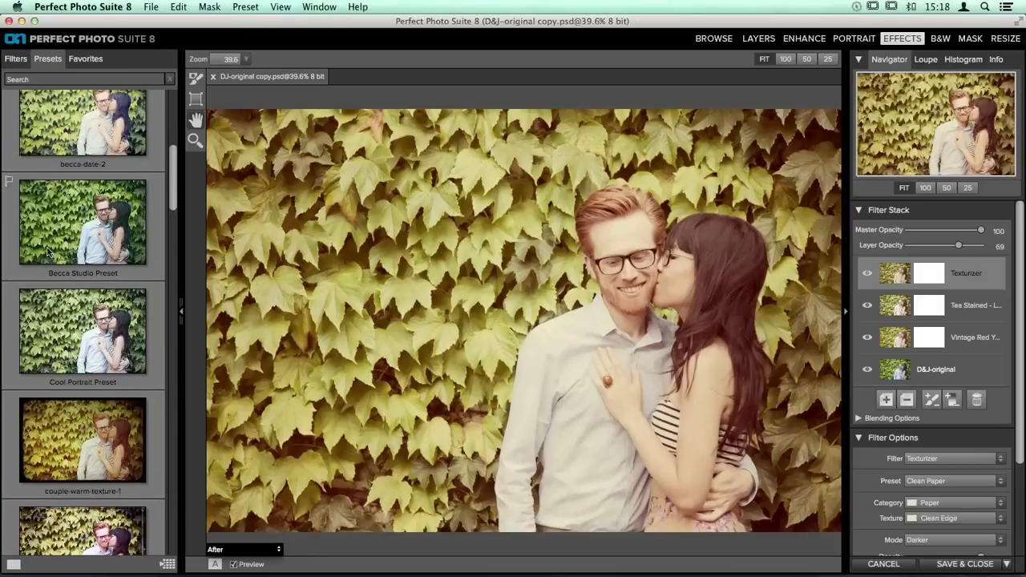
pyautogui.click(102, 238)
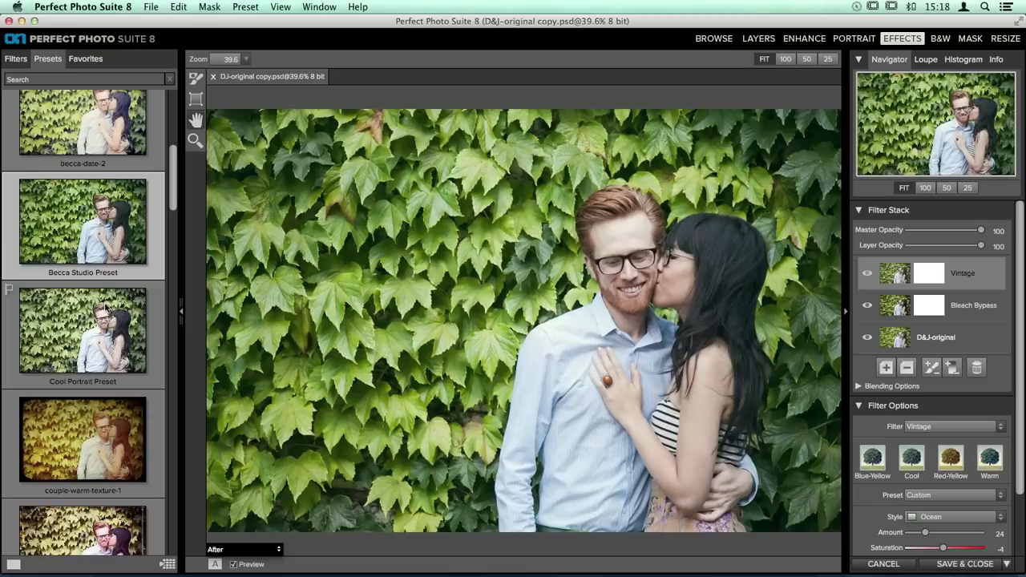
pyautogui.scroll(-5, 104, 312)
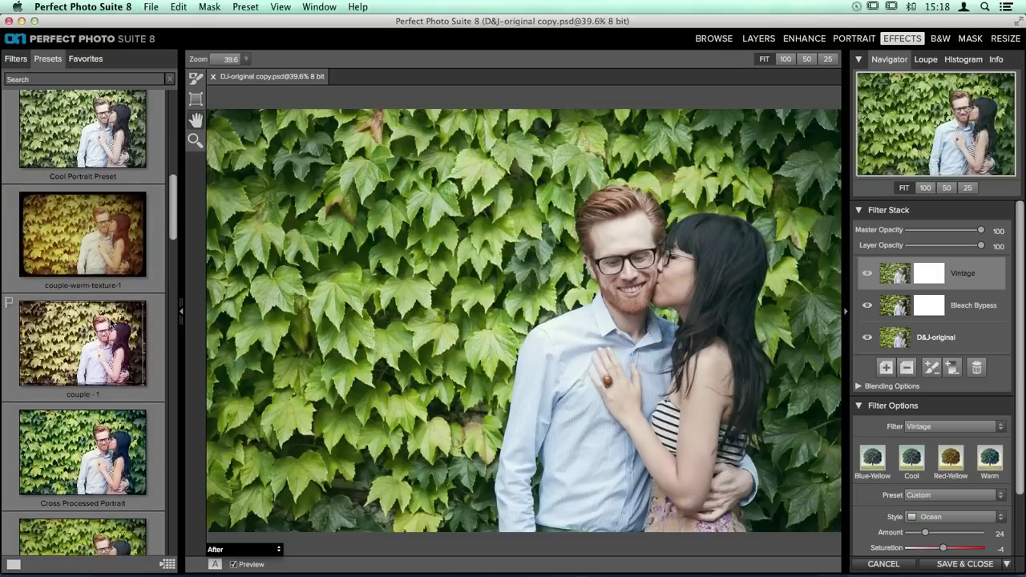
pyautogui.scroll(10, 82, 337)
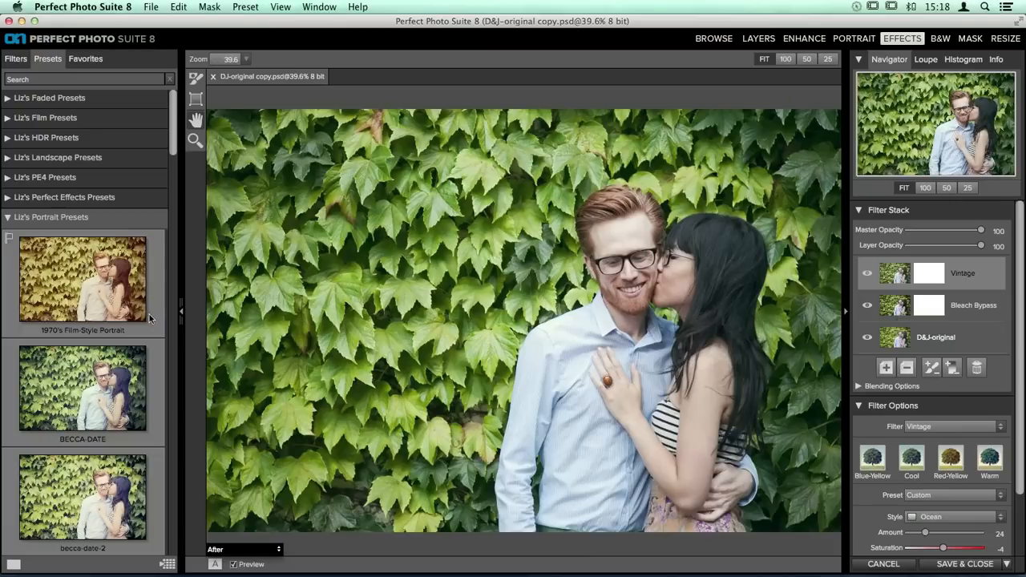
# - Collapse the custom portrait presets and apply the saved "Mayor Preset + Nero Preset" from the custom PE4 presets category
pyautogui.click(30, 217)
pyautogui.click(46, 178)
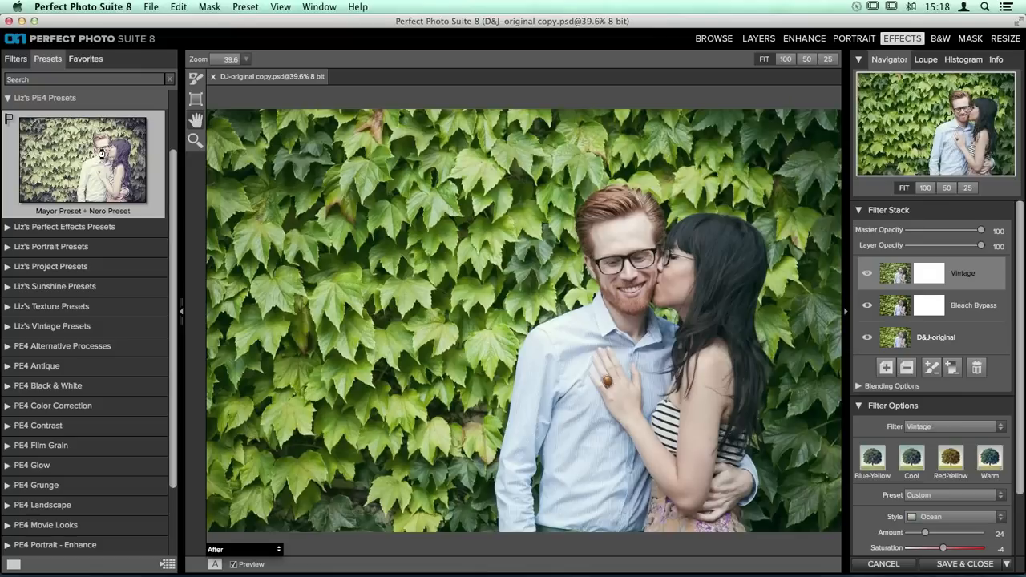
pyautogui.click(102, 156)
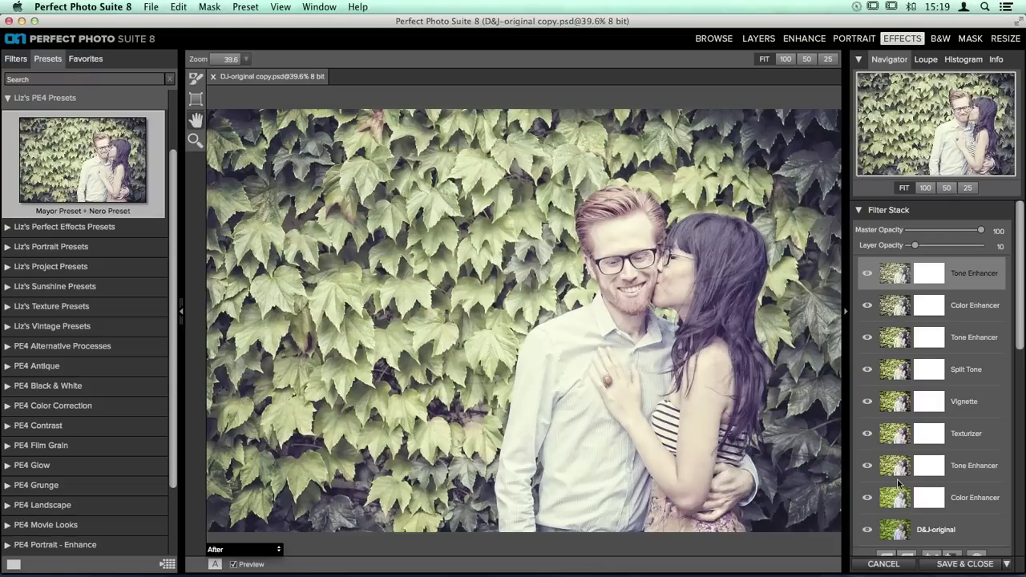
# - Move the Vignette layer to the top of the filter stack, reposition it directly above Split Tone, and select the topmost Tone Enhancer layer
pyautogui.click(896, 409)
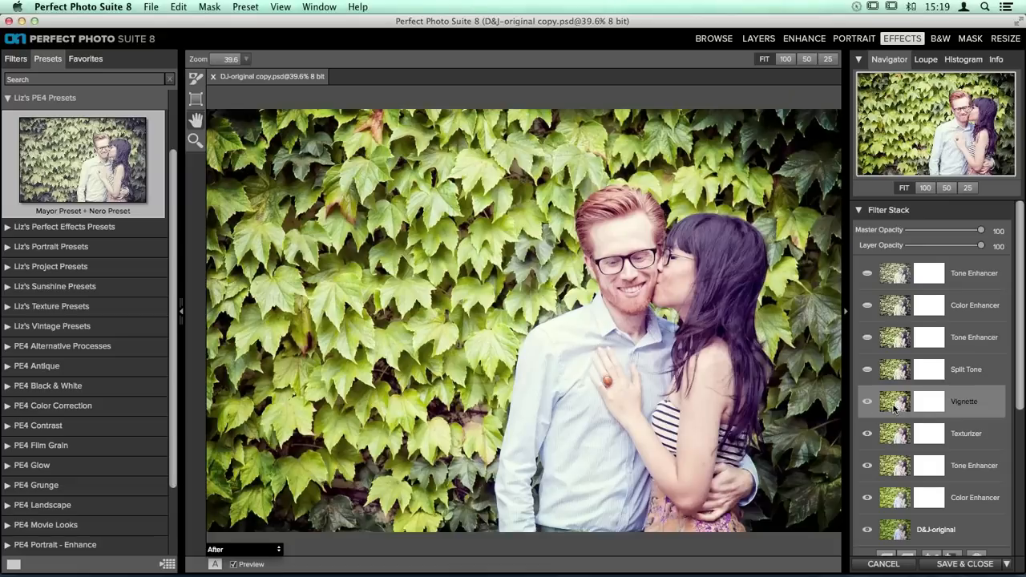
pyautogui.moveTo(891, 410); pyautogui.dragTo(888, 269)
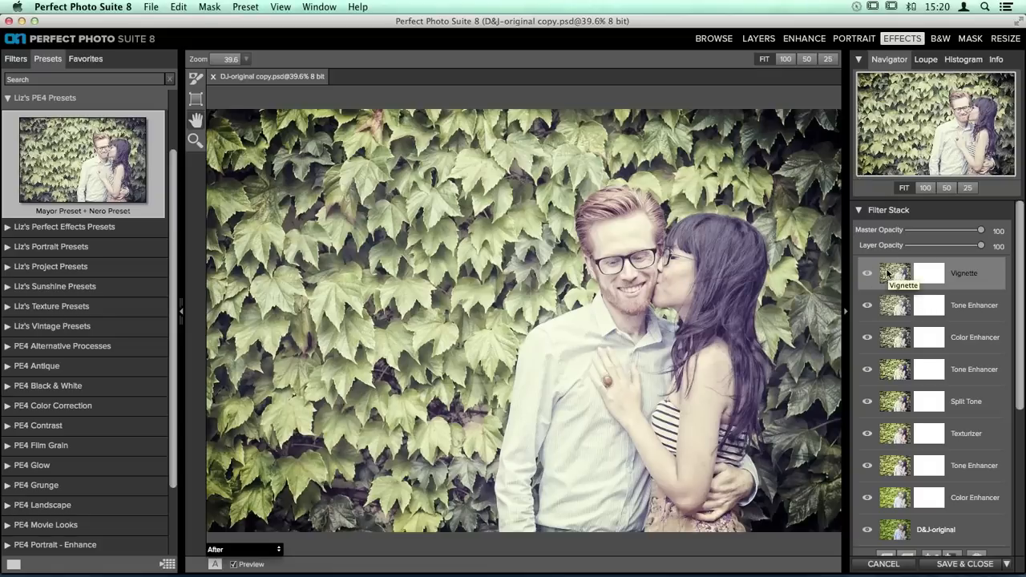
pyautogui.moveTo(899, 274); pyautogui.dragTo(898, 380)
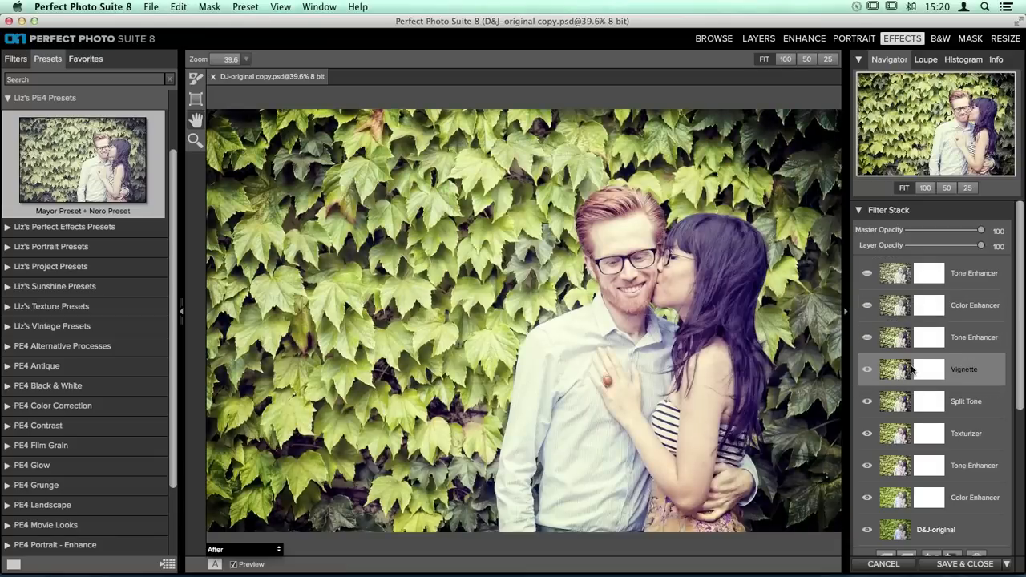
pyautogui.click(898, 279)
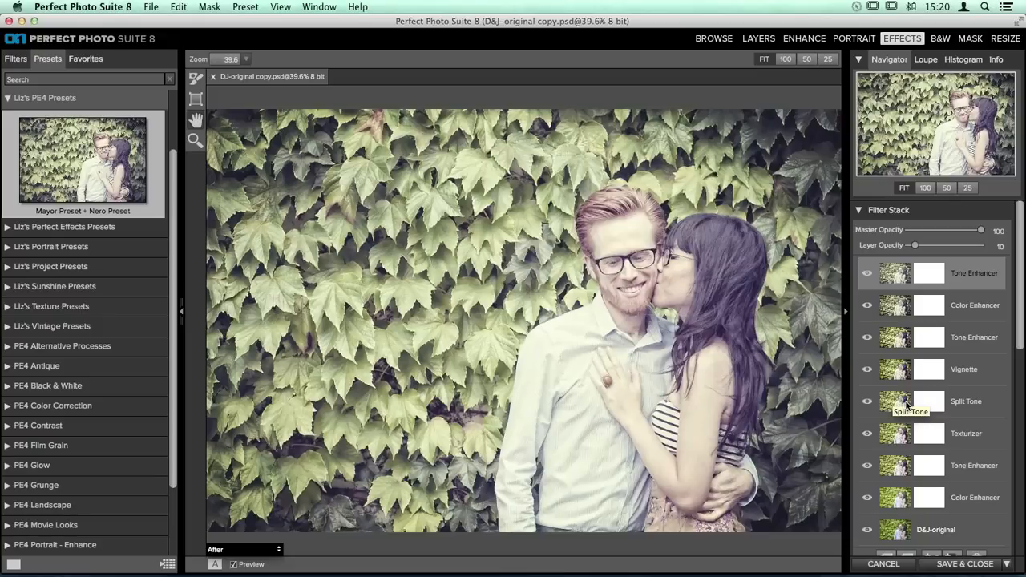
# - Hide and show the Texturizer layer to compare its effect, and move it to the top of the filter stack
pyautogui.click(908, 434)
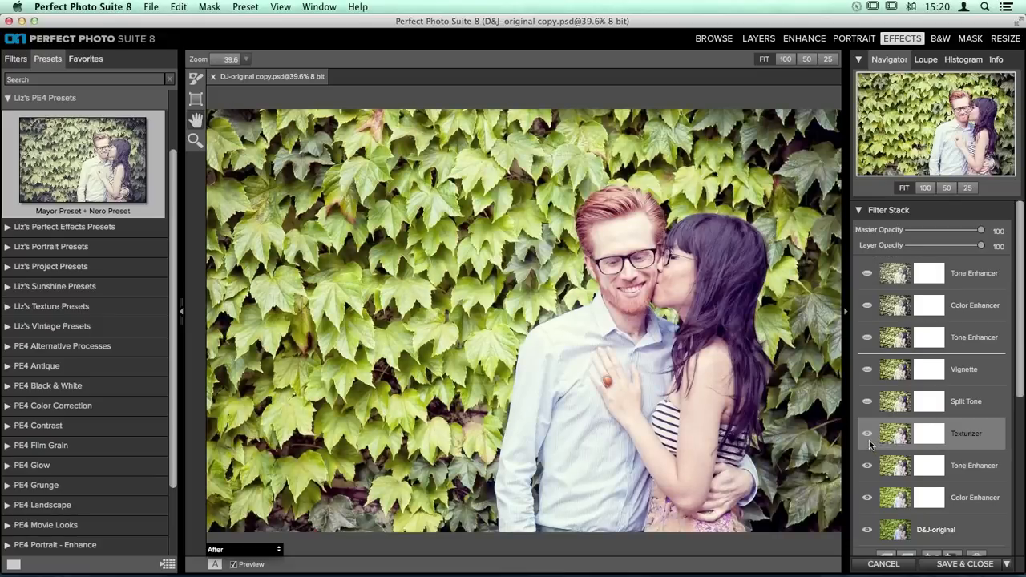
pyautogui.click(866, 435)
pyautogui.click(866, 436)
pyautogui.click(866, 435)
pyautogui.click(866, 435)
pyautogui.click(866, 436)
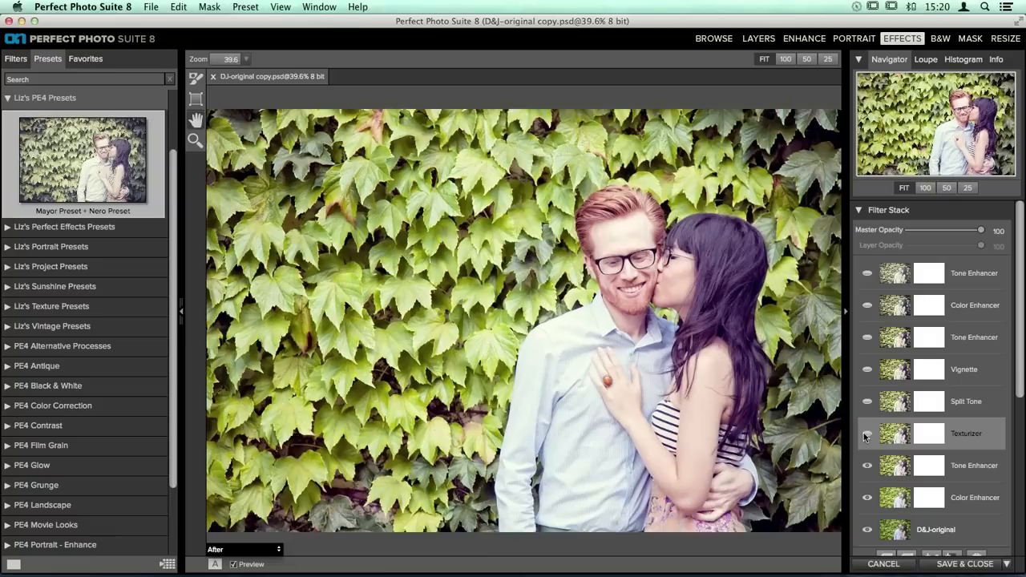
pyautogui.click(867, 435)
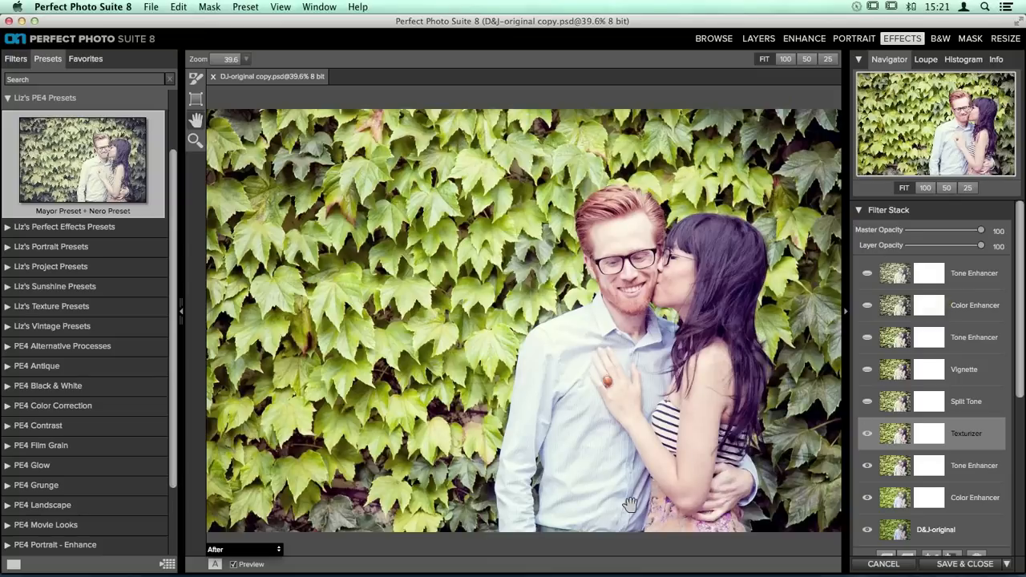
pyautogui.moveTo(902, 438); pyautogui.dragTo(890, 274)
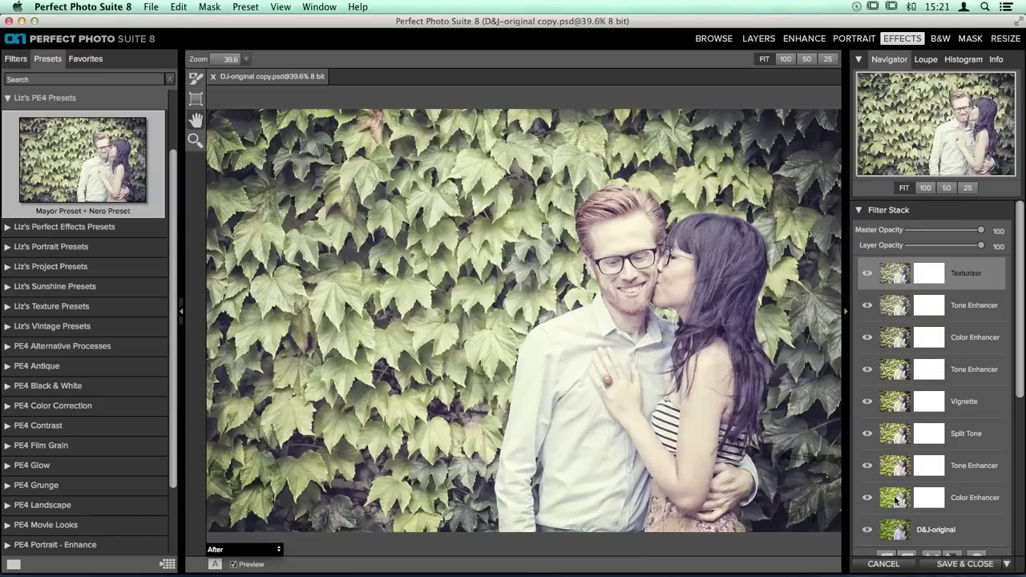
# - Clear all filter layers from the stack and return to the filter library
pyautogui.scroll(-2, 962, 481)
pyautogui.click(974, 505)
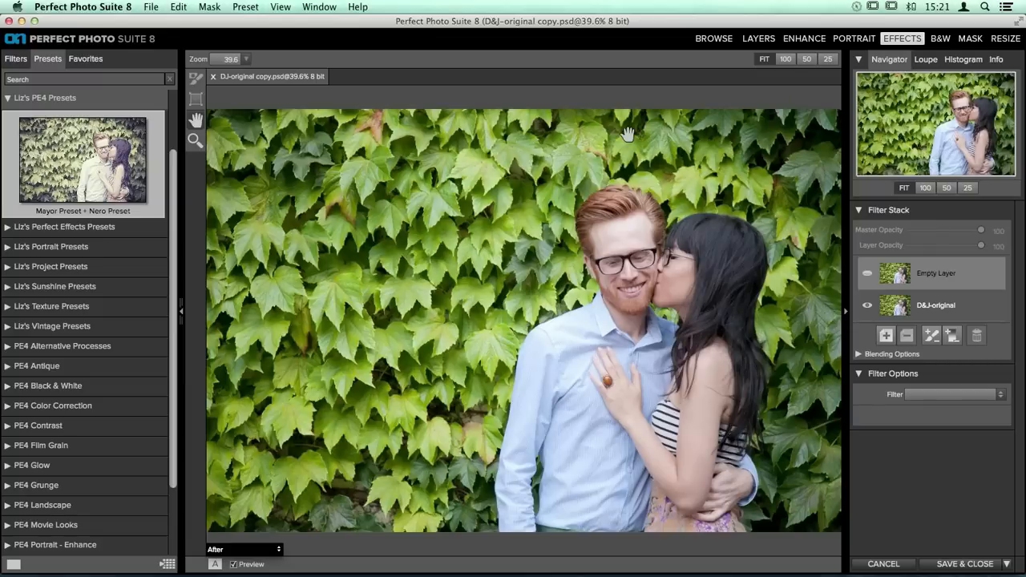
pyautogui.click(152, 98)
pyautogui.click(15, 58)
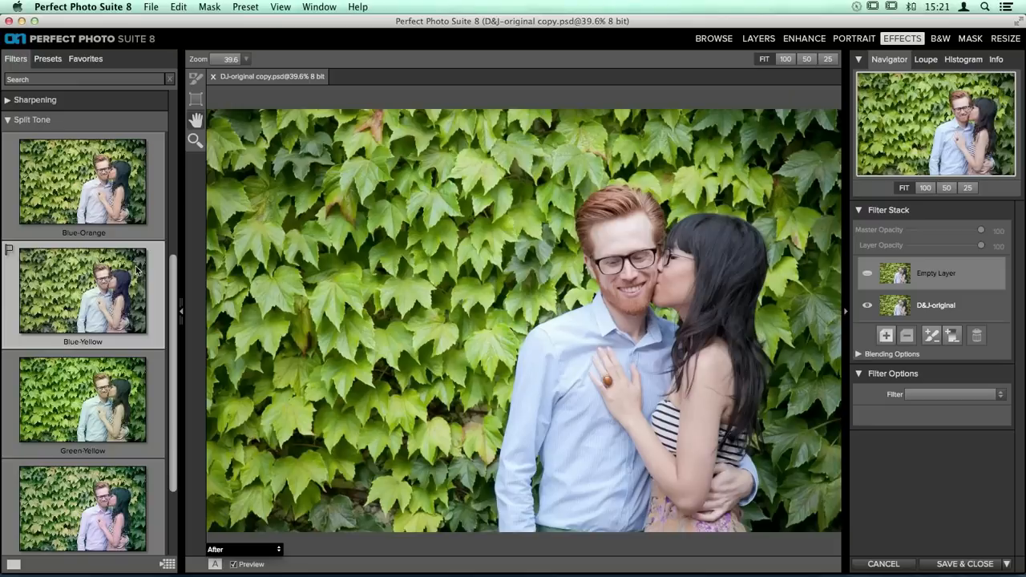
# - Find the Split Tone filters and apply the Blue-Orange version to the photo
pyautogui.scroll(6, 136, 267)
pyautogui.scroll(-5, 144, 336)
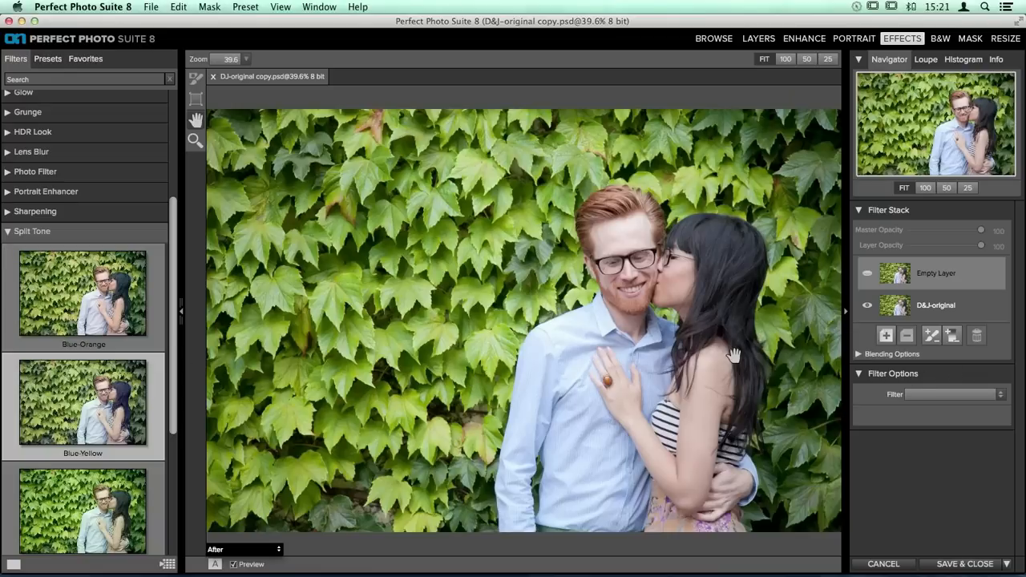
pyautogui.scroll(-4, 32, 201)
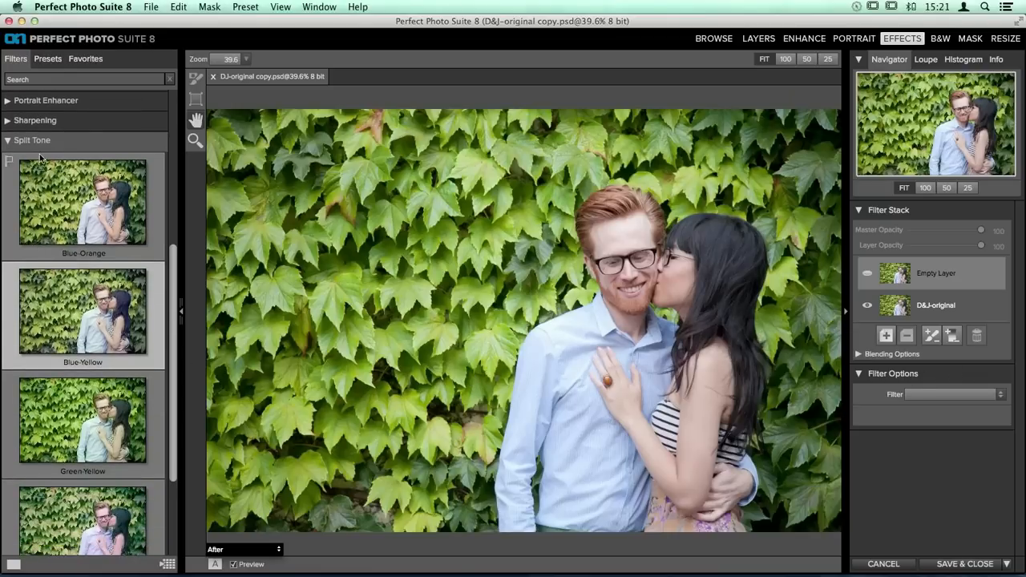
pyautogui.scroll(-1, 84, 160)
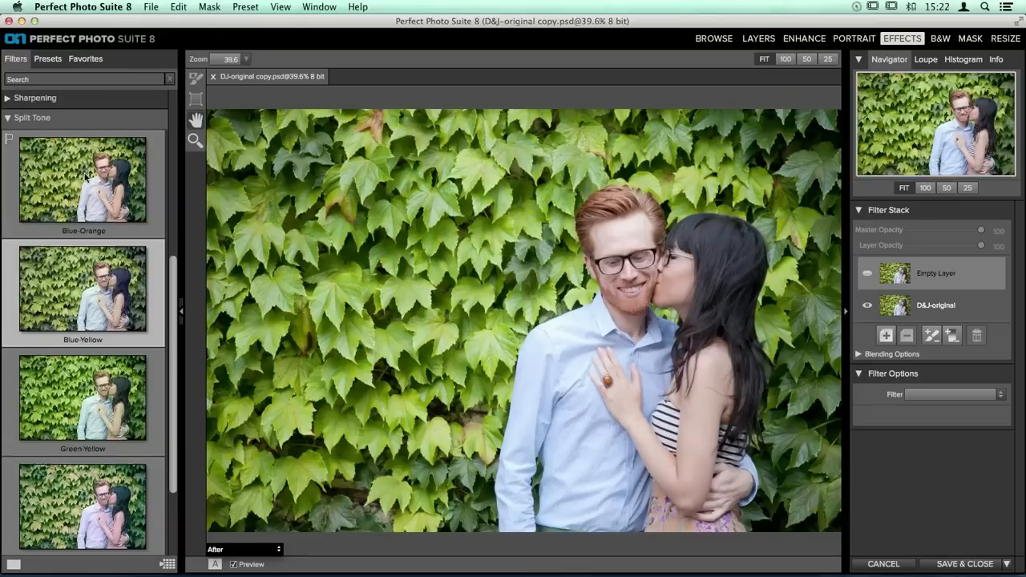
pyautogui.scroll(-1, 86, 177)
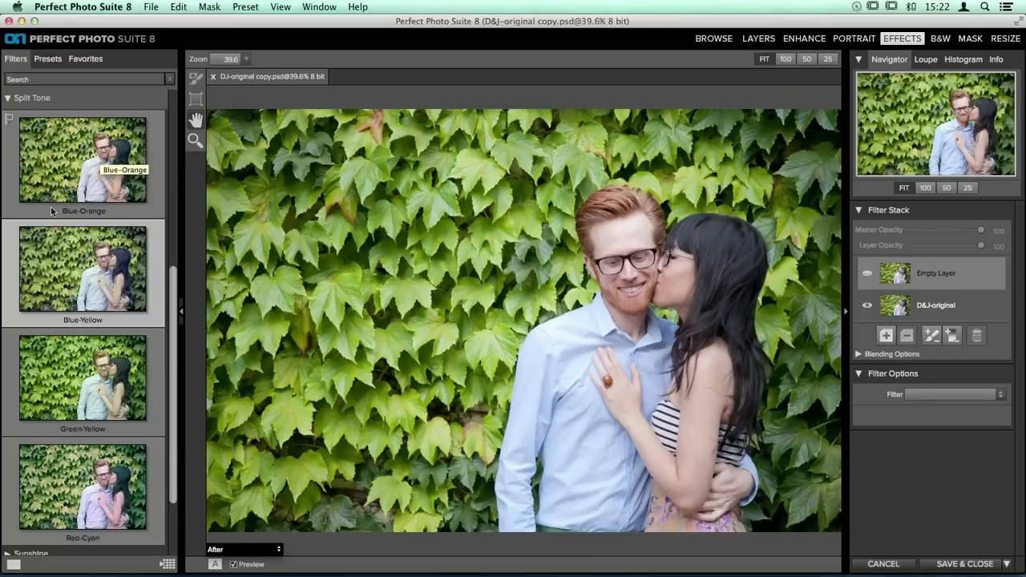
pyautogui.click(65, 168)
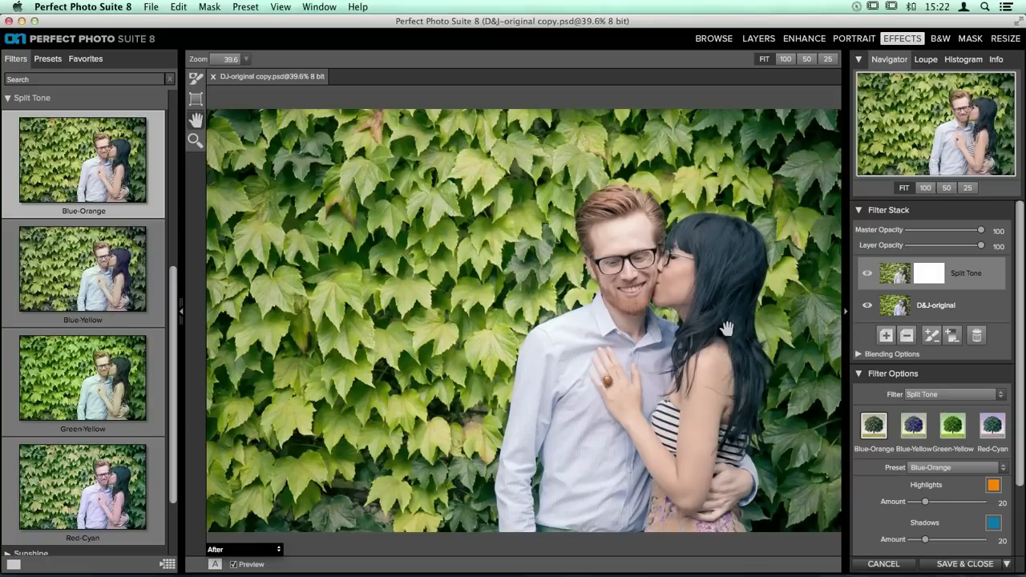
# - Set the Split Tone highlights amount to 73 and the shadows amount to 70
pyautogui.scroll(-3, 988, 358)
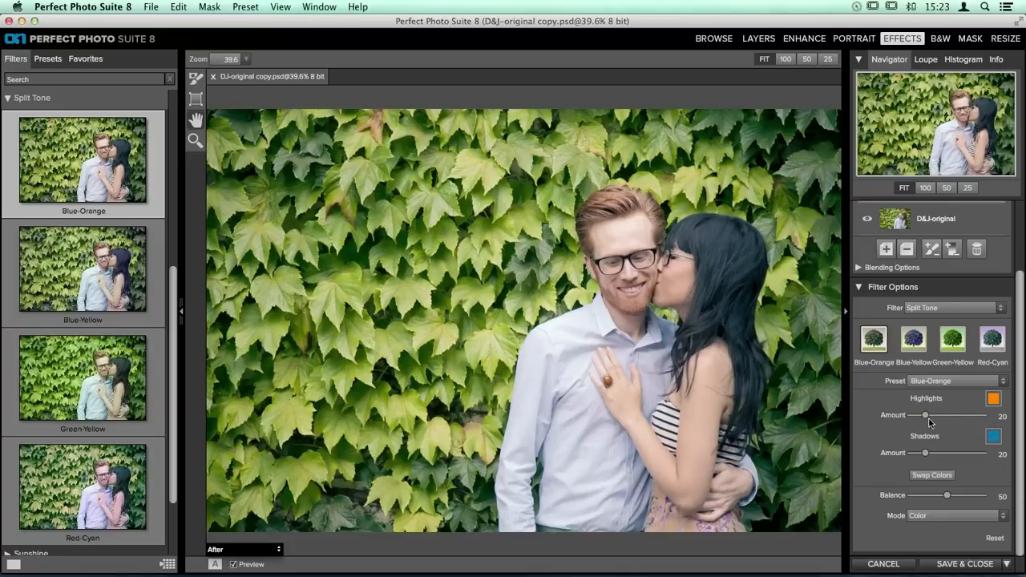
pyautogui.moveTo(925, 417); pyautogui.dragTo(947, 416)
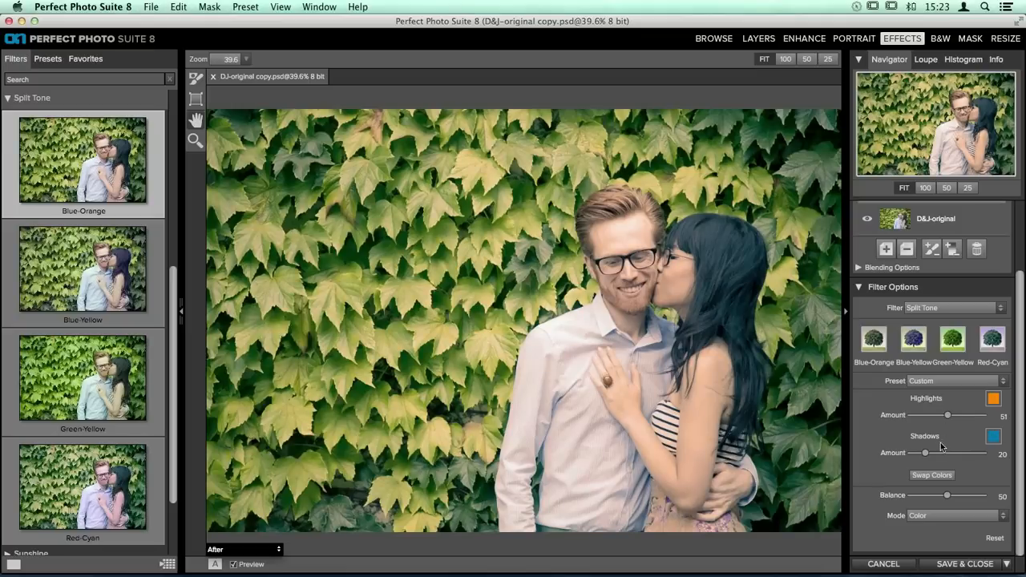
pyautogui.moveTo(926, 454); pyautogui.dragTo(962, 454)
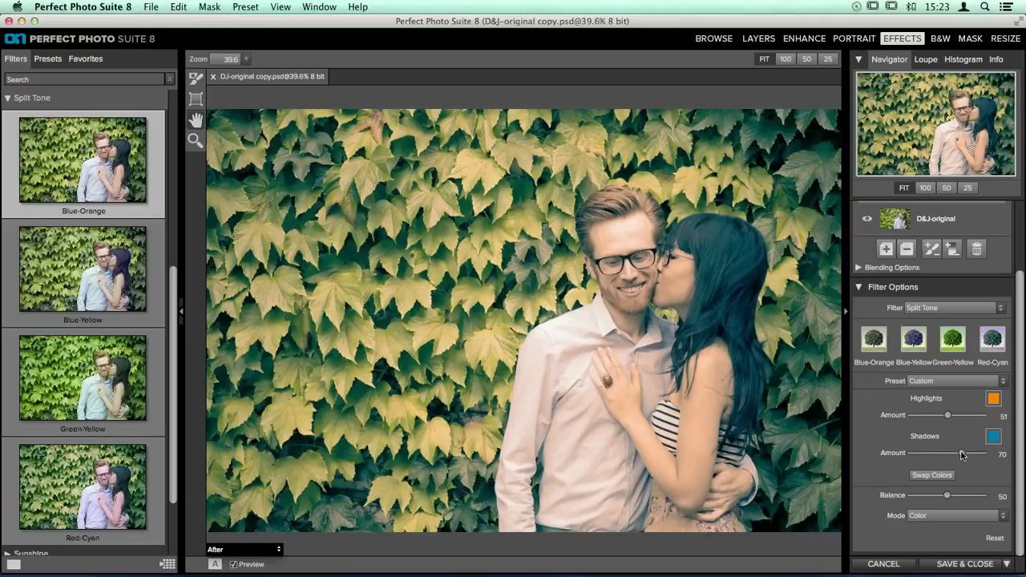
pyautogui.moveTo(947, 415); pyautogui.dragTo(964, 415)
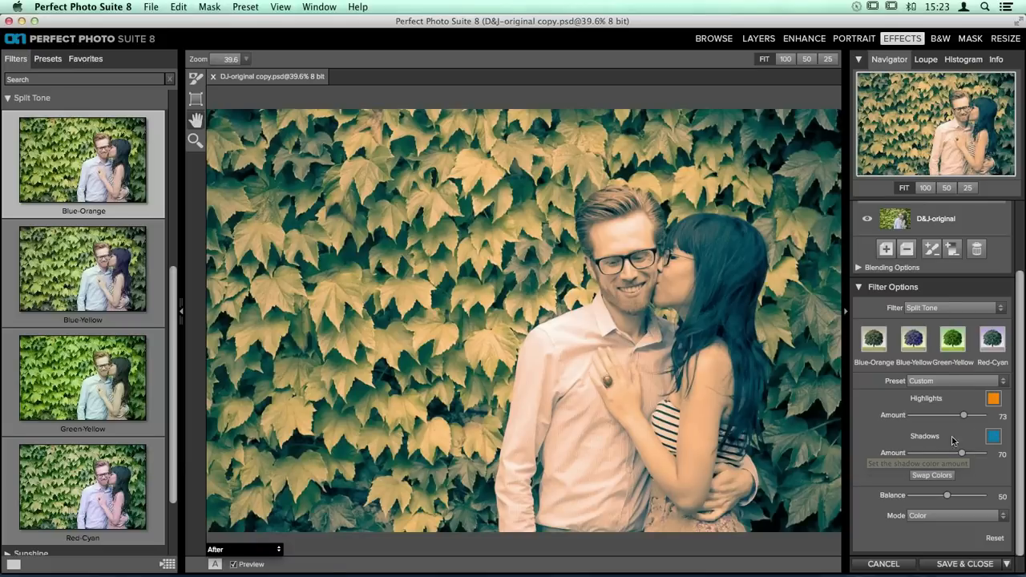
# - Change the Split Tone highlights color to a pale pink with hue 350, saturation 21% and brightness 100%
pyautogui.click(993, 403)
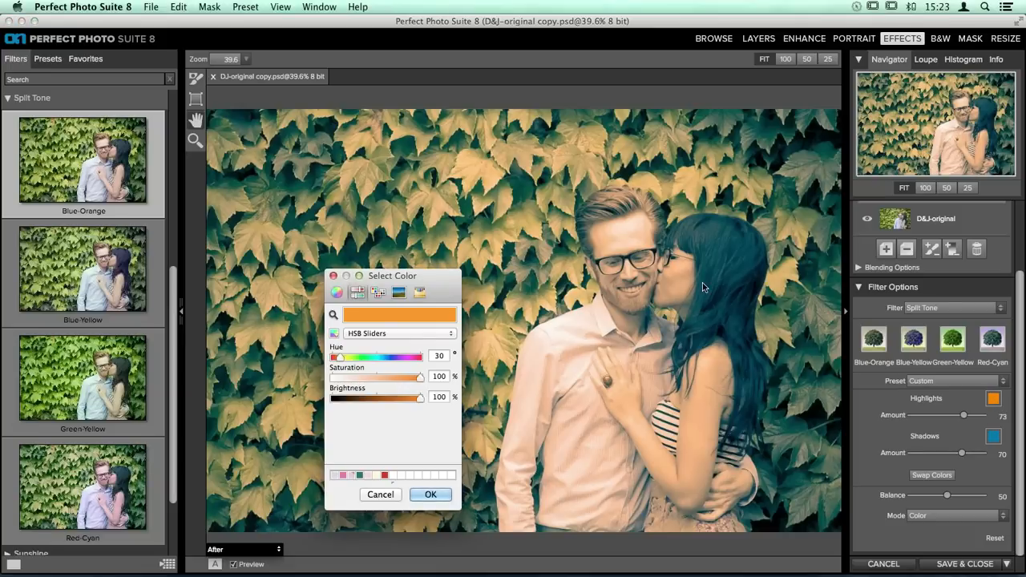
pyautogui.moveTo(442, 281); pyautogui.dragTo(476, 129)
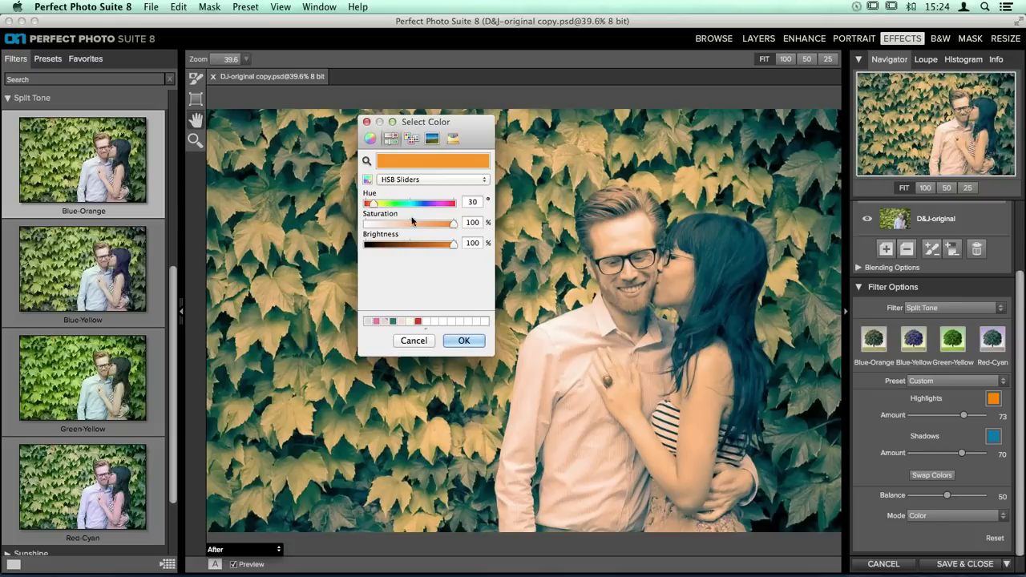
pyautogui.click(371, 206)
pyautogui.moveTo(371, 206); pyautogui.dragTo(448, 205)
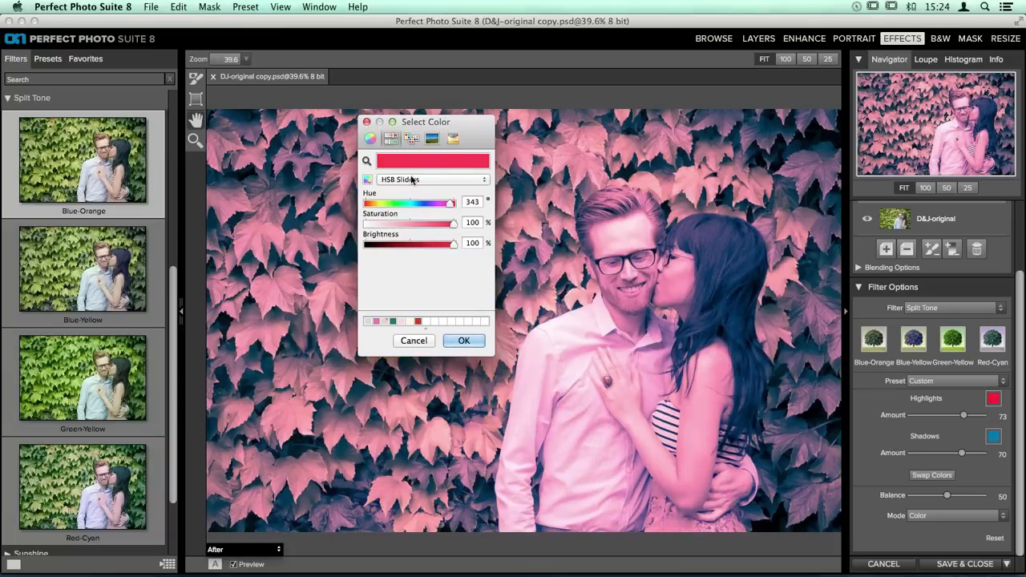
pyautogui.moveTo(453, 223); pyautogui.dragTo(401, 224)
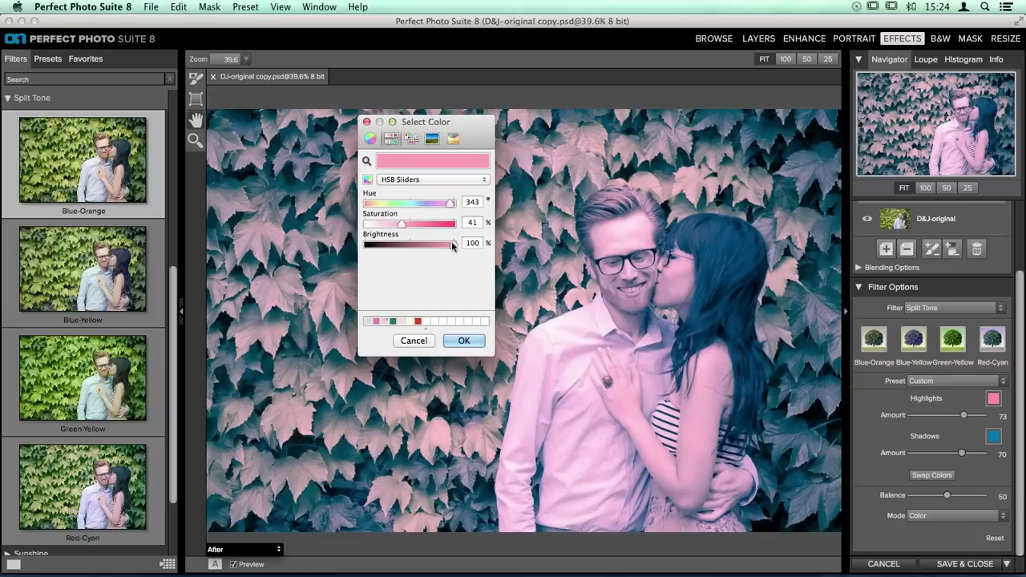
pyautogui.moveTo(452, 243); pyautogui.dragTo(395, 246)
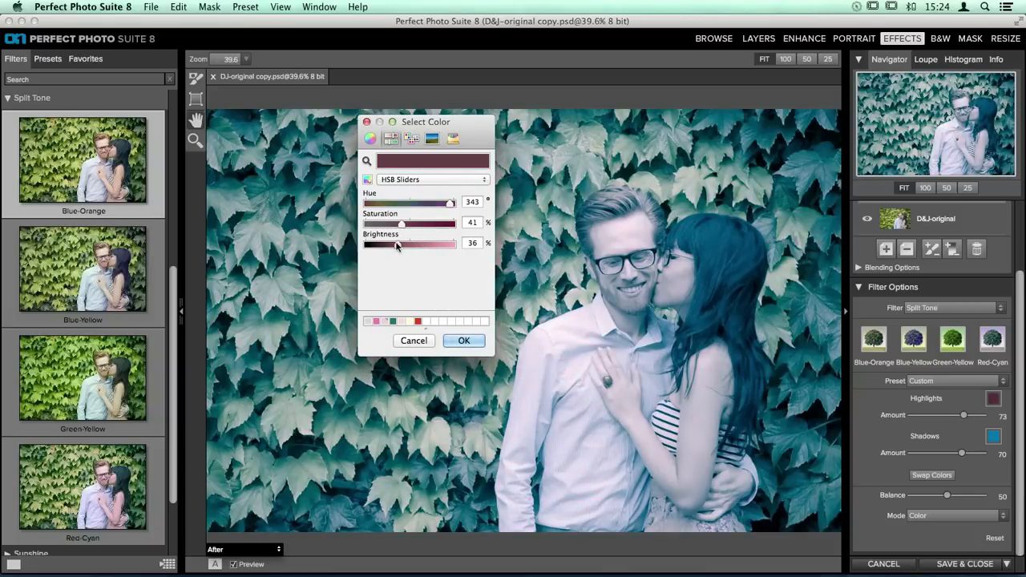
pyautogui.moveTo(396, 246); pyautogui.dragTo(454, 243)
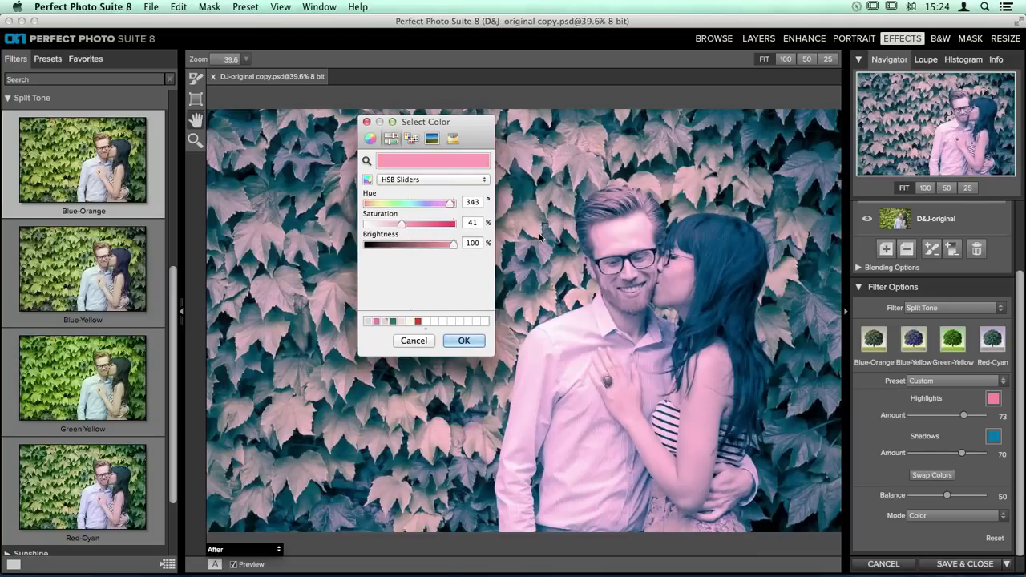
pyautogui.moveTo(401, 225); pyautogui.dragTo(385, 226)
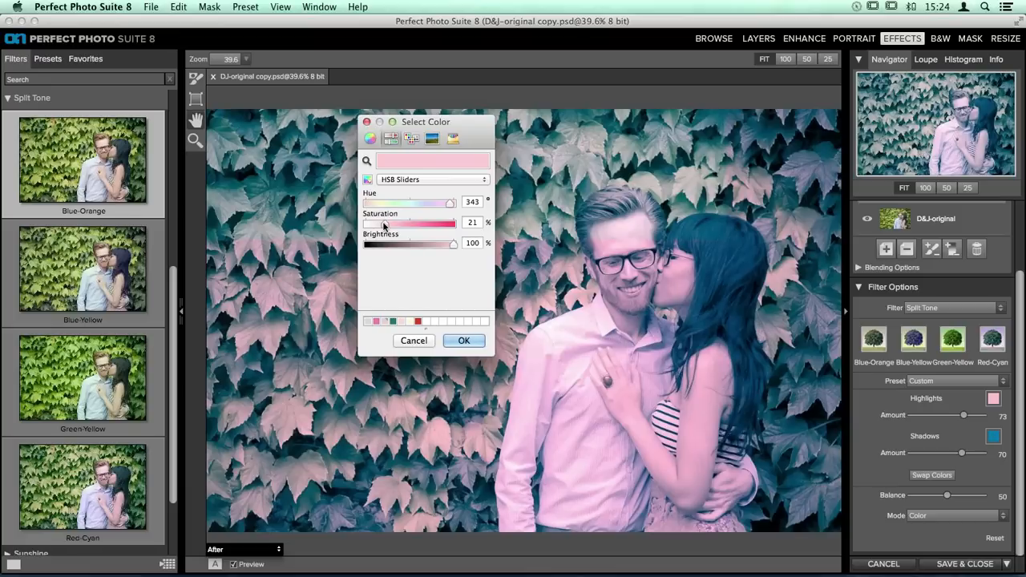
pyautogui.moveTo(451, 206); pyautogui.dragTo(452, 206)
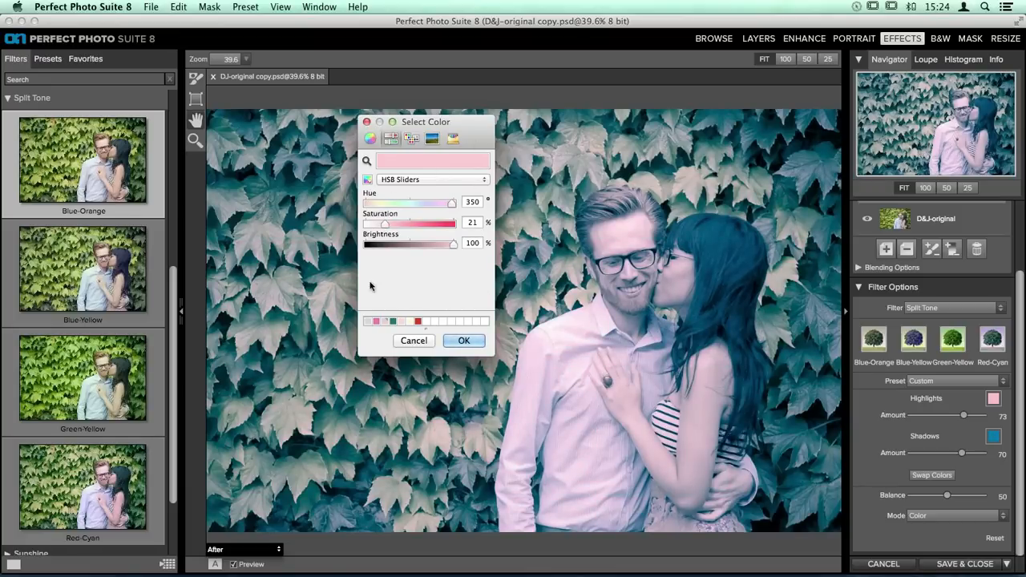
pyautogui.click(464, 341)
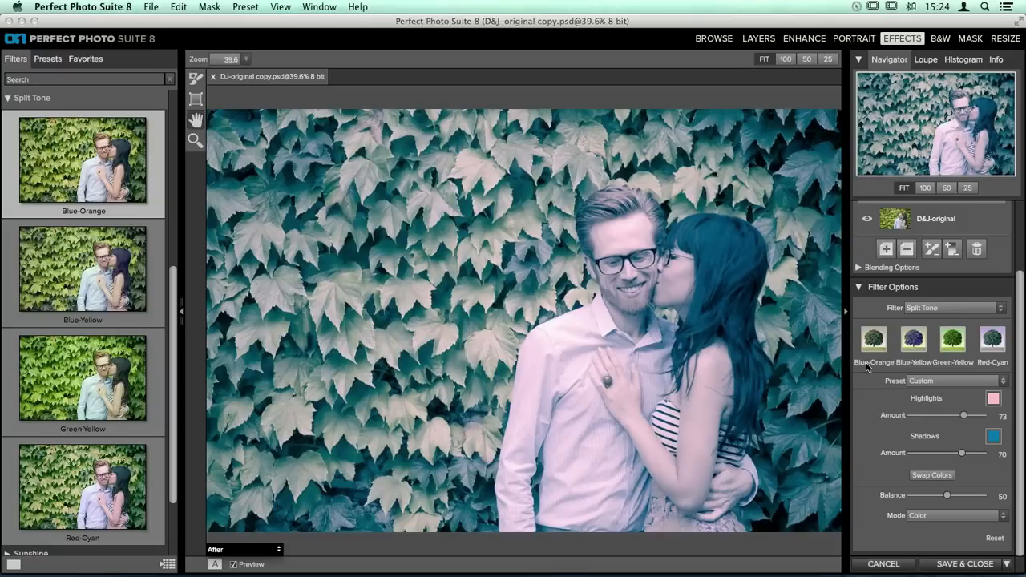
# - Change the Split Tone shadows color to a dark green with hue 152, saturation 65% and brightness 30%
pyautogui.click(994, 438)
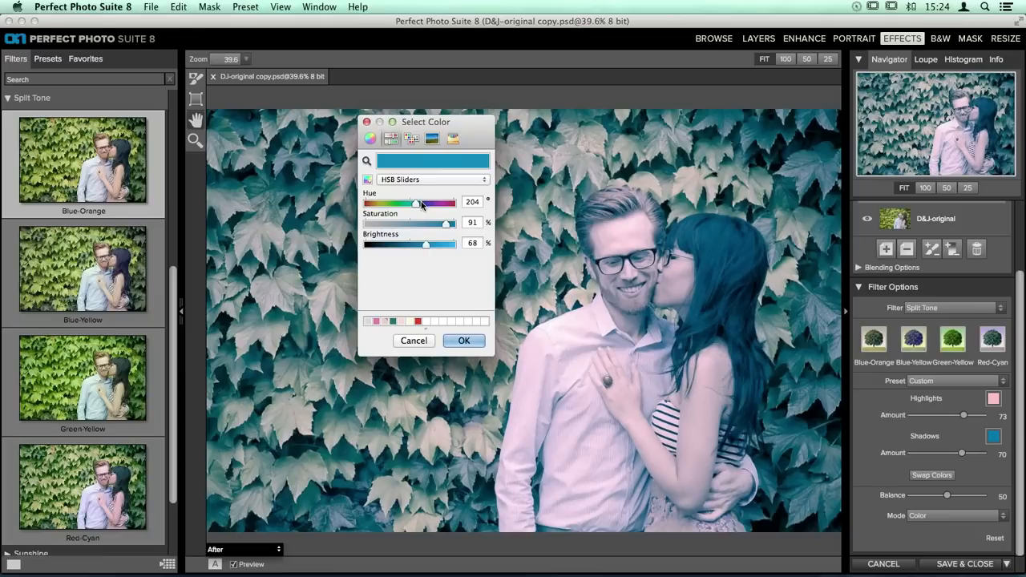
pyautogui.moveTo(416, 204); pyautogui.dragTo(403, 208)
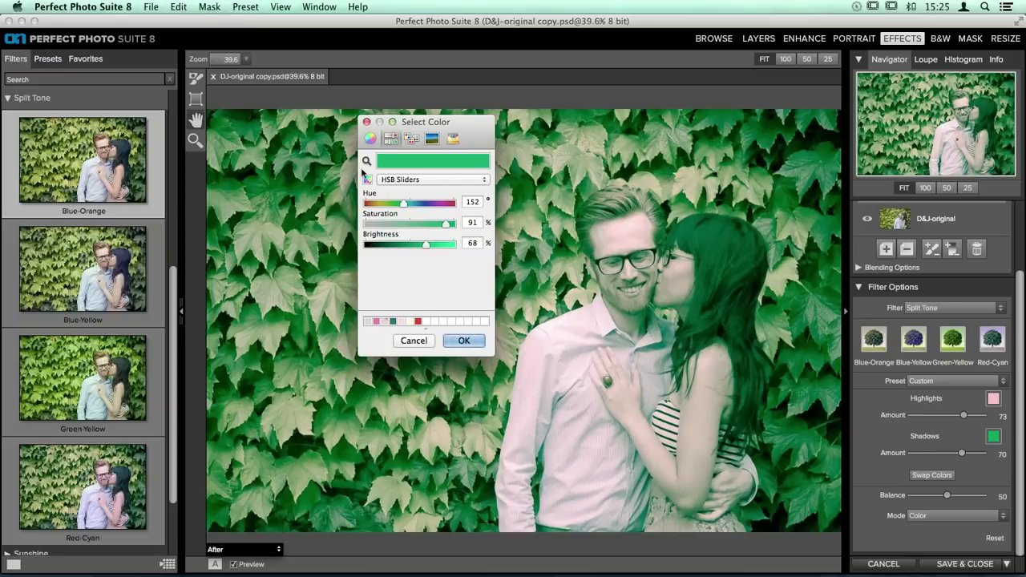
pyautogui.moveTo(476, 137)
pyautogui.mouseDown()
pyautogui.moveTo(491, 124)
pyautogui.moveTo(478, 140)
pyautogui.mouseUp()
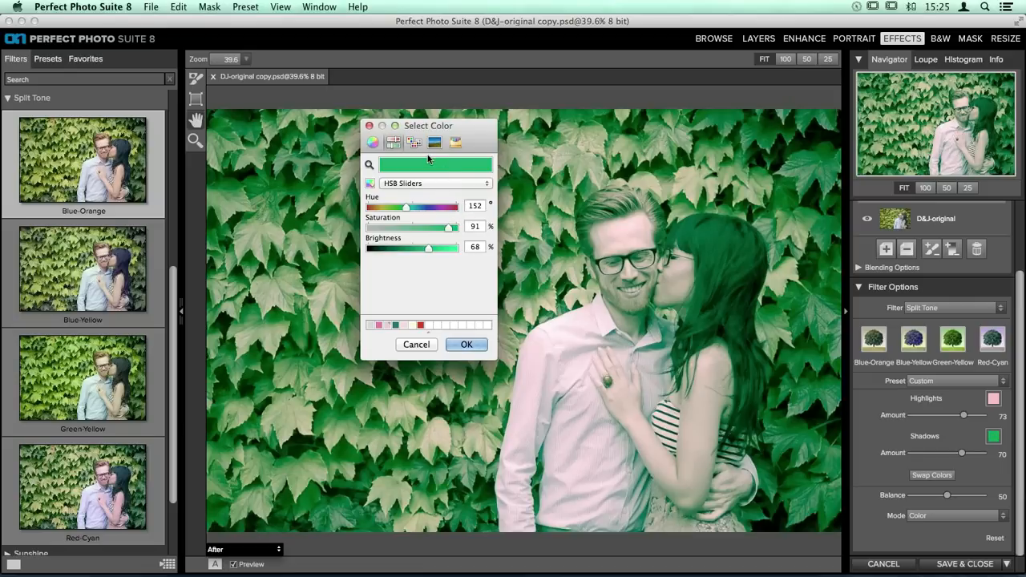
pyautogui.moveTo(429, 249); pyautogui.dragTo(402, 250)
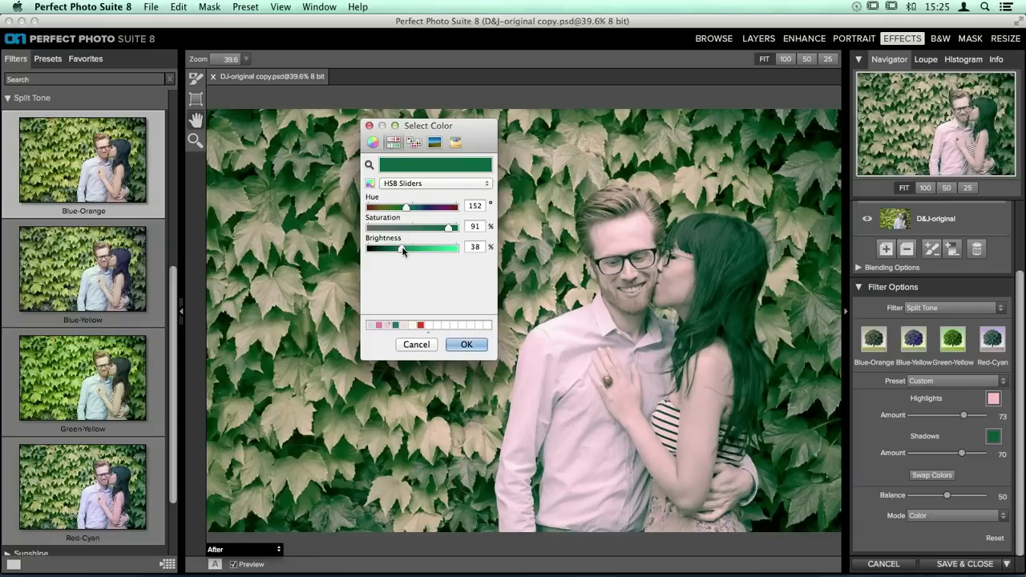
pyautogui.moveTo(403, 250); pyautogui.dragTo(394, 250)
pyautogui.moveTo(448, 228); pyautogui.dragTo(425, 230)
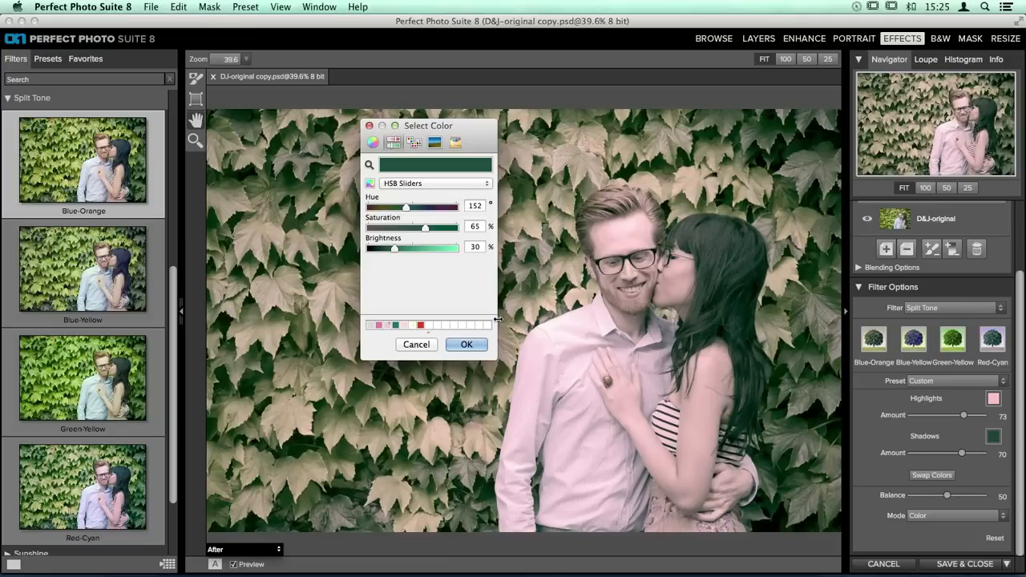
pyautogui.click(468, 344)
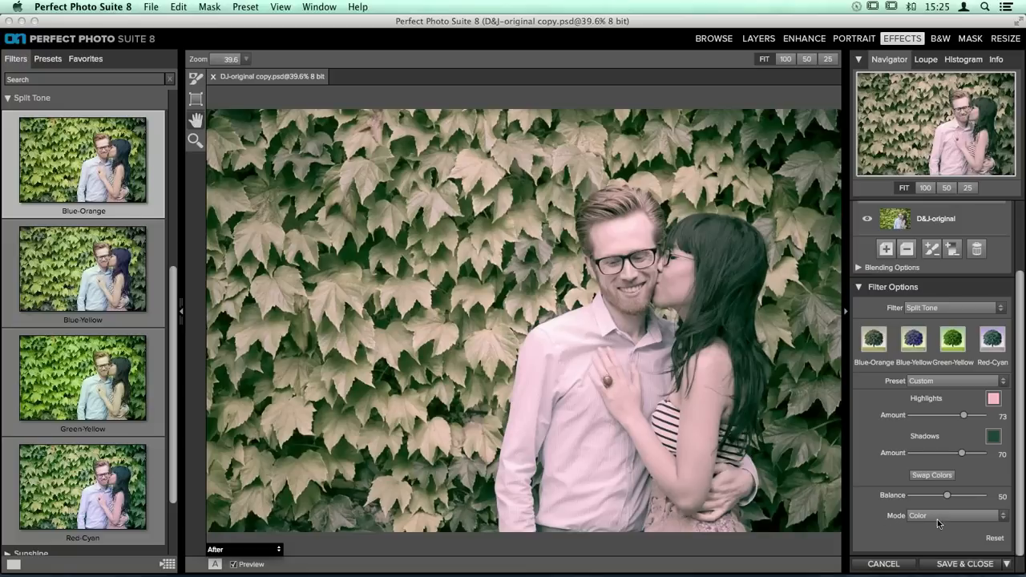
# - Set the Split Tone mode to Normal and raise both the highlights and shadows amounts to 100
pyautogui.click(992, 519)
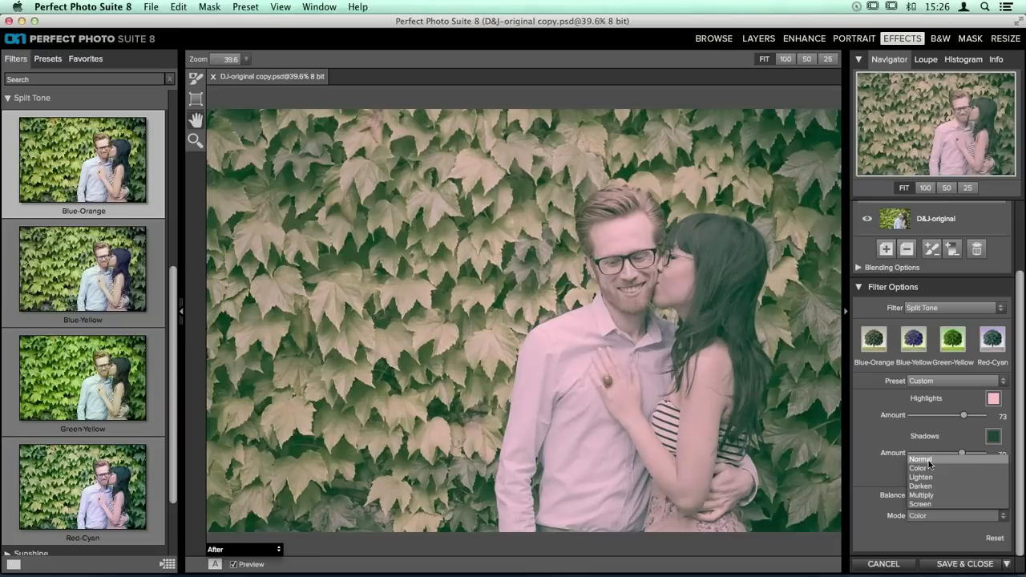
pyautogui.click(929, 463)
pyautogui.moveTo(964, 415); pyautogui.dragTo(1002, 417)
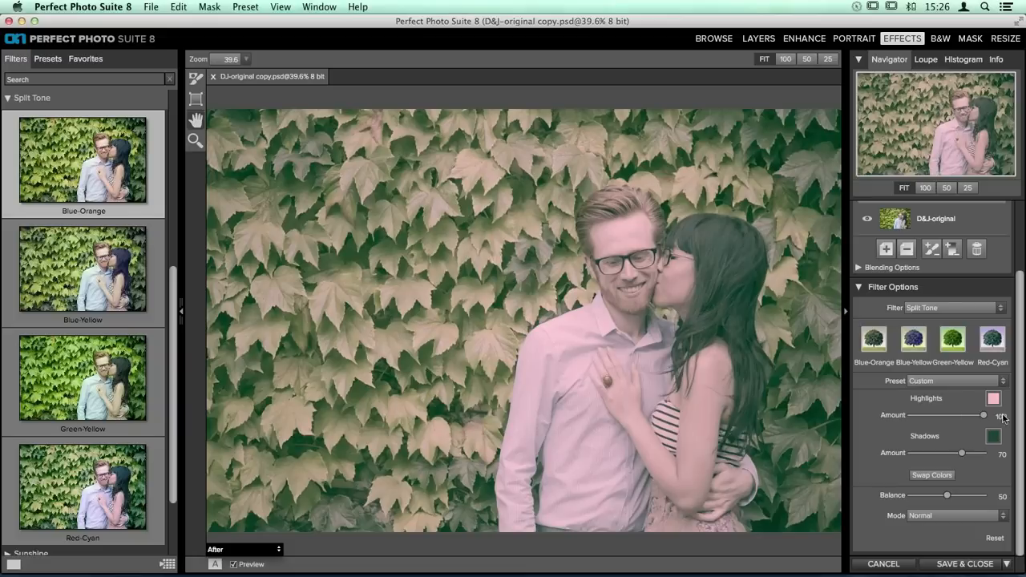
pyautogui.moveTo(961, 453); pyautogui.dragTo(1001, 457)
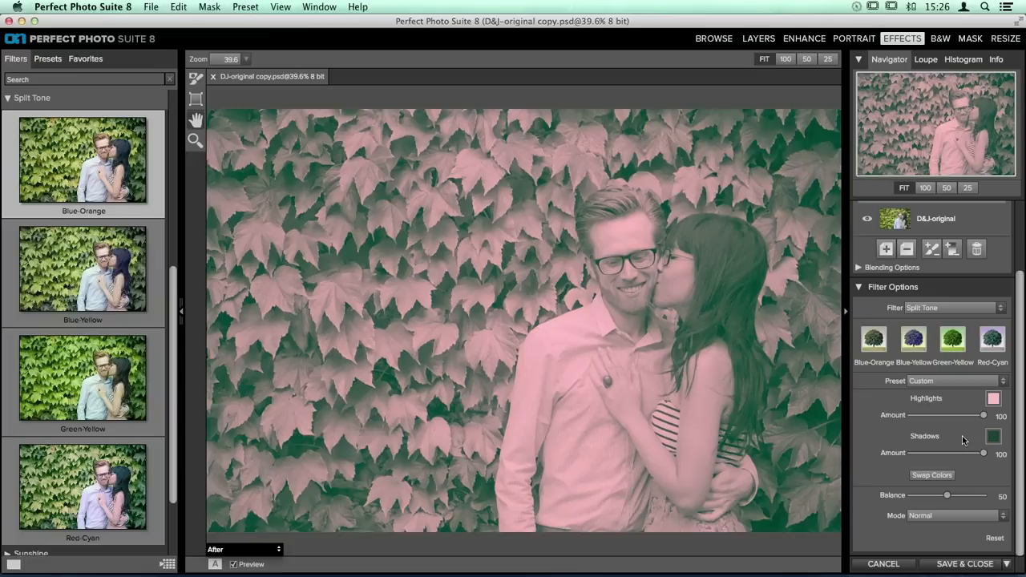
# - Try the Lighten mode on the Split Tone filter, and set the mode to Color
pyautogui.click(940, 517)
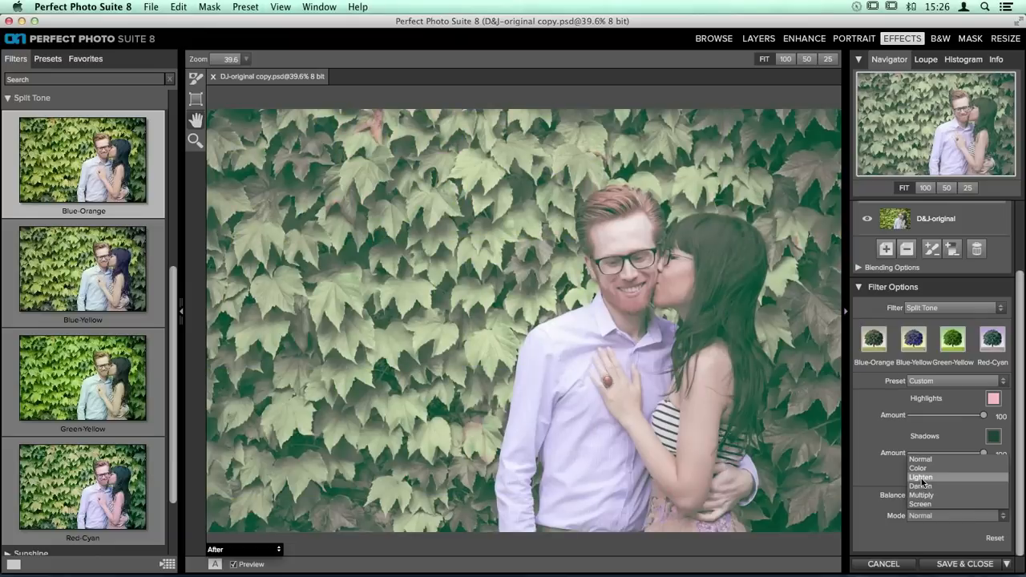
pyautogui.click(922, 479)
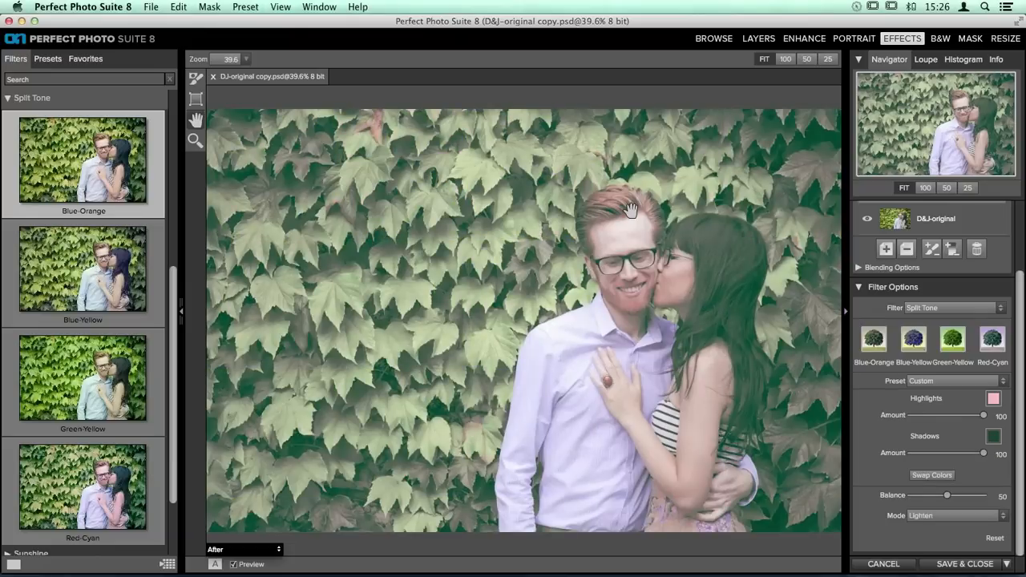
pyautogui.click(927, 516)
pyautogui.click(921, 468)
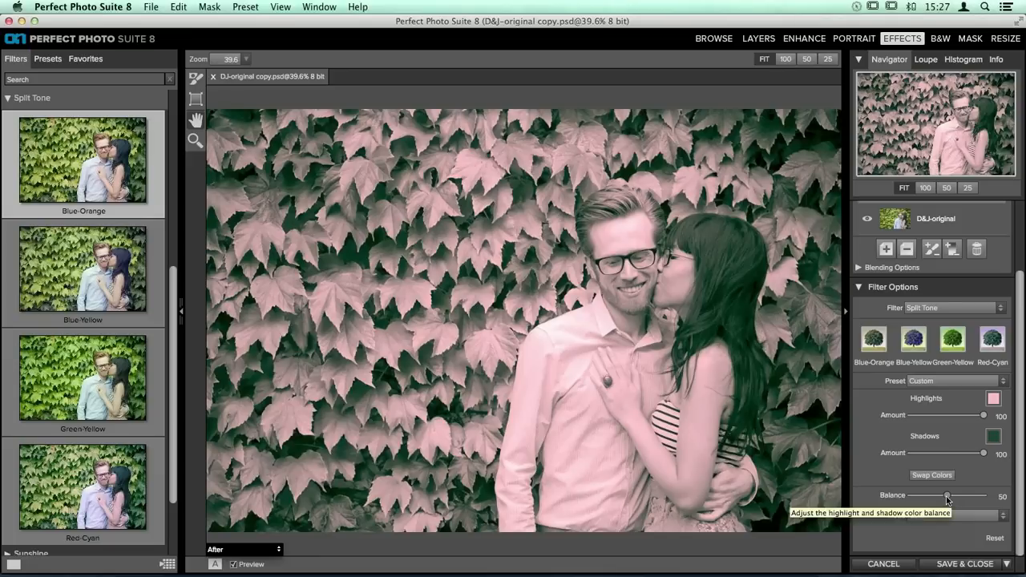
# - Try the Split Tone balance toward both extremes and set it to 33 to favor the shadow color
pyautogui.moveTo(946, 500); pyautogui.dragTo(980, 500)
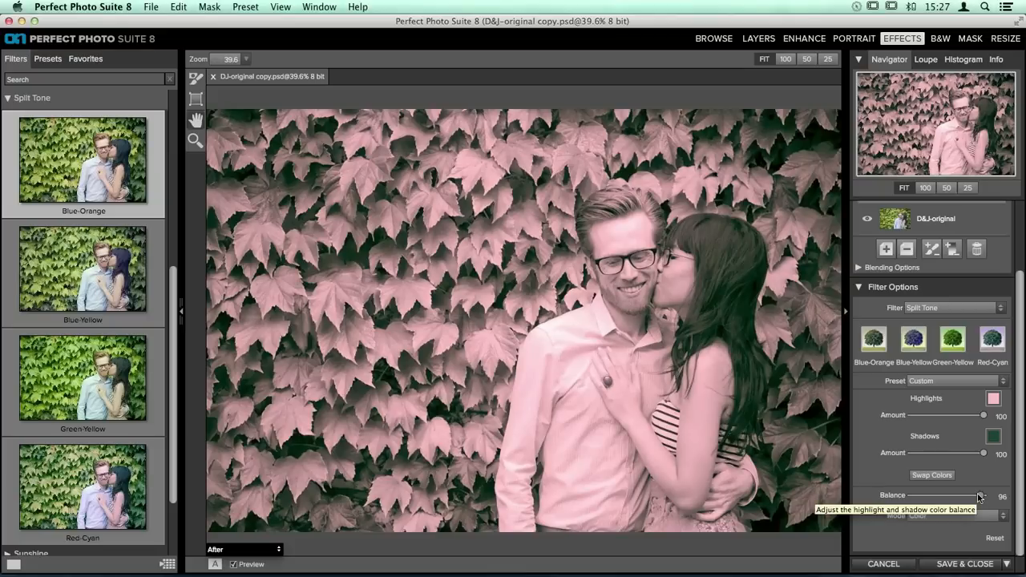
pyautogui.moveTo(978, 498); pyautogui.dragTo(942, 498)
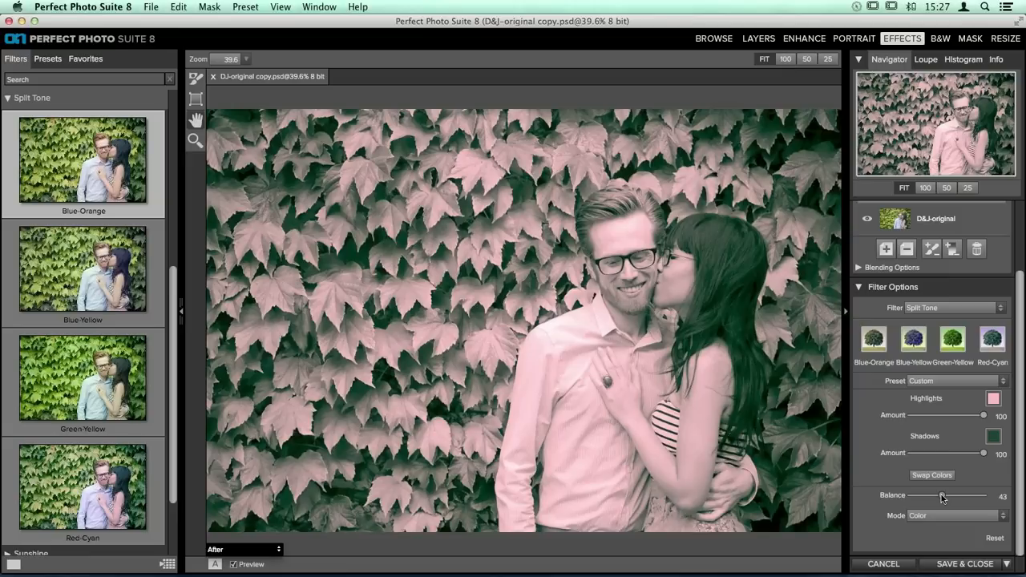
pyautogui.moveTo(946, 499); pyautogui.dragTo(935, 498)
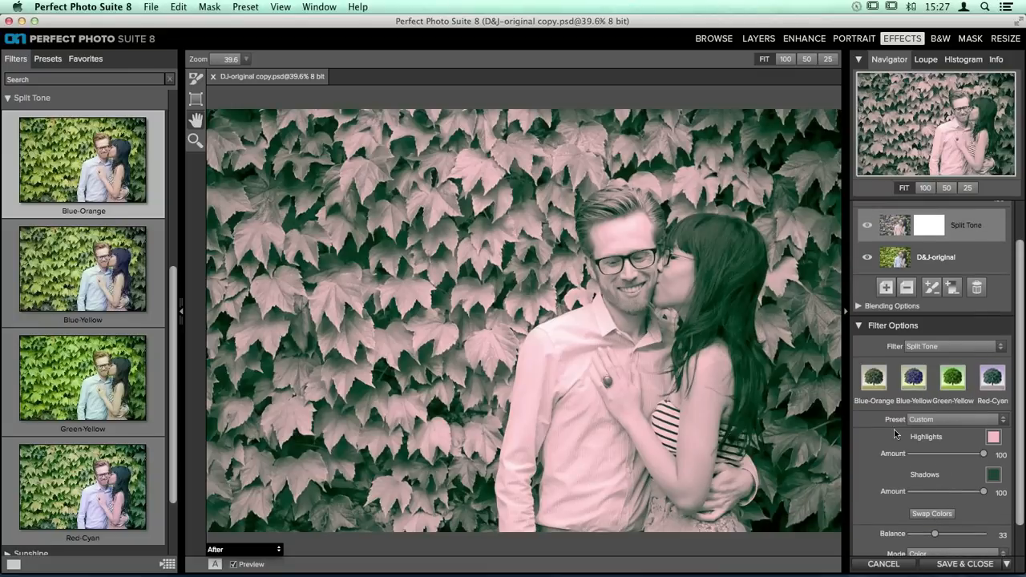
# - Set the Split Tone highlights amount to 28 and the shadows amount to 72
pyautogui.moveTo(984, 453); pyautogui.dragTo(929, 455)
pyautogui.moveTo(983, 492); pyautogui.dragTo(962, 493)
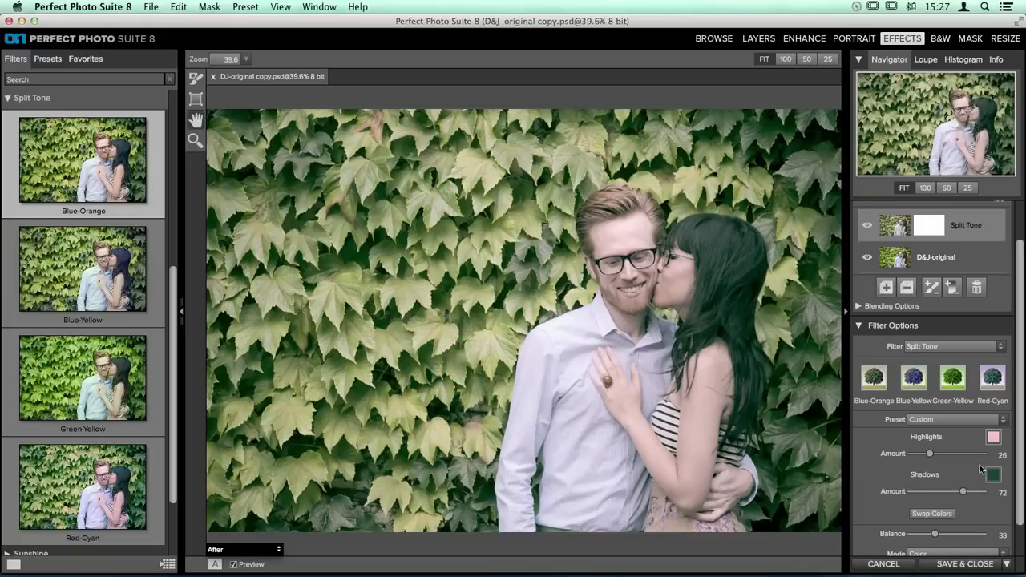
pyautogui.moveTo(929, 454)
pyautogui.mouseDown()
pyautogui.moveTo(901, 458)
pyautogui.moveTo(931, 455)
pyautogui.mouseUp()
pyautogui.scroll(2, 963, 510)
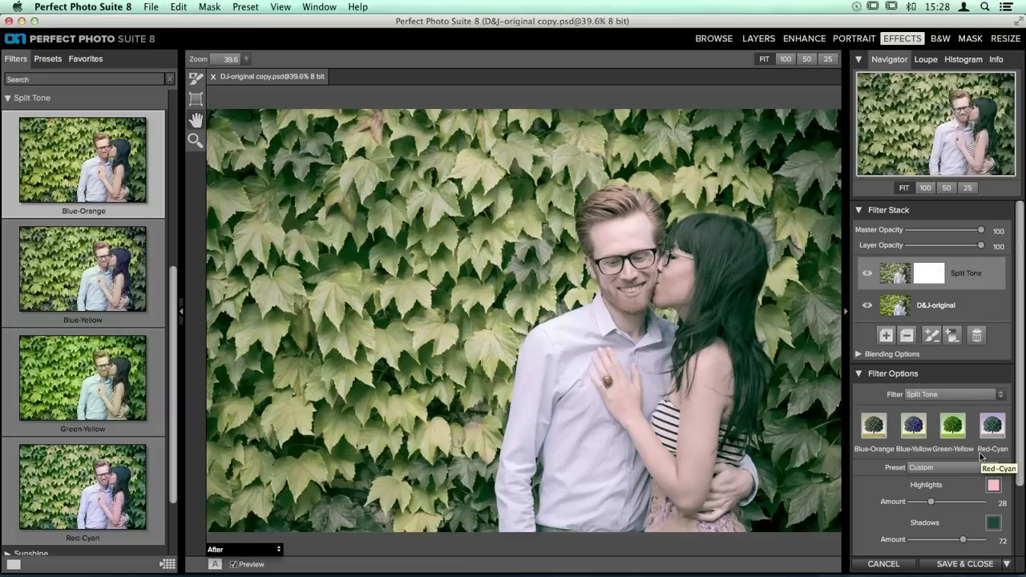
pyautogui.scroll(-3, 944, 455)
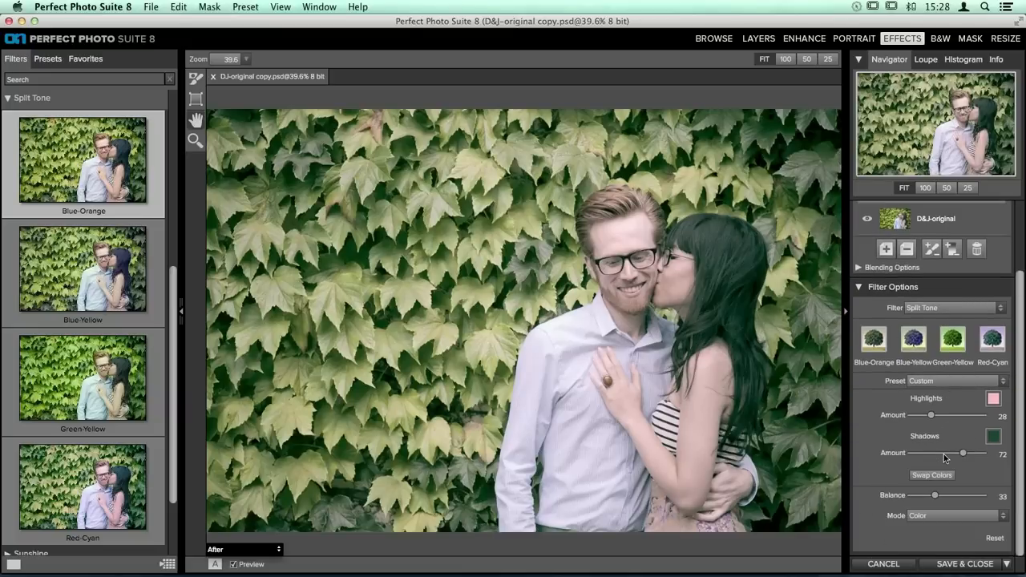
pyautogui.scroll(3, 943, 454)
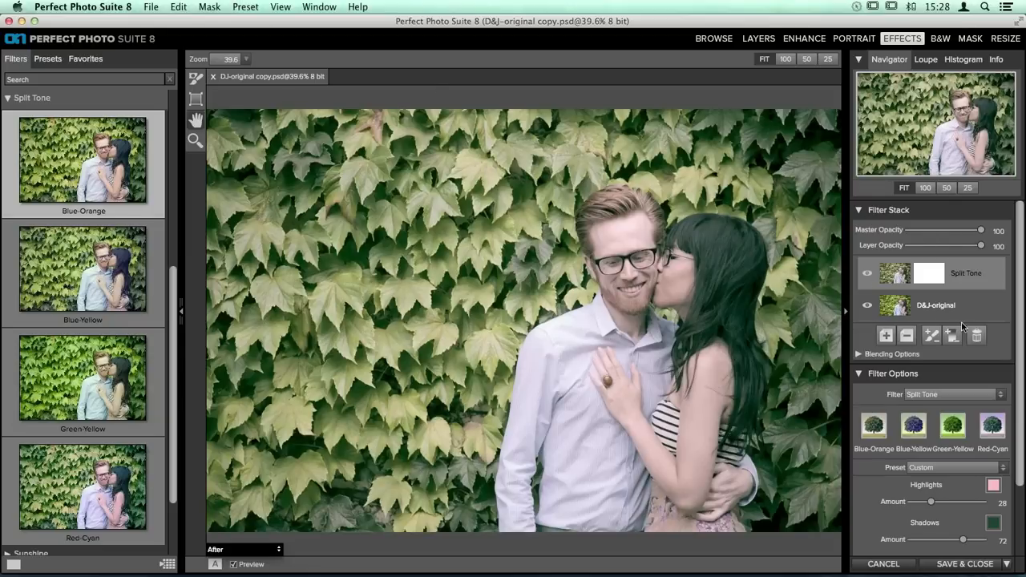
pyautogui.scroll(-3, 965, 325)
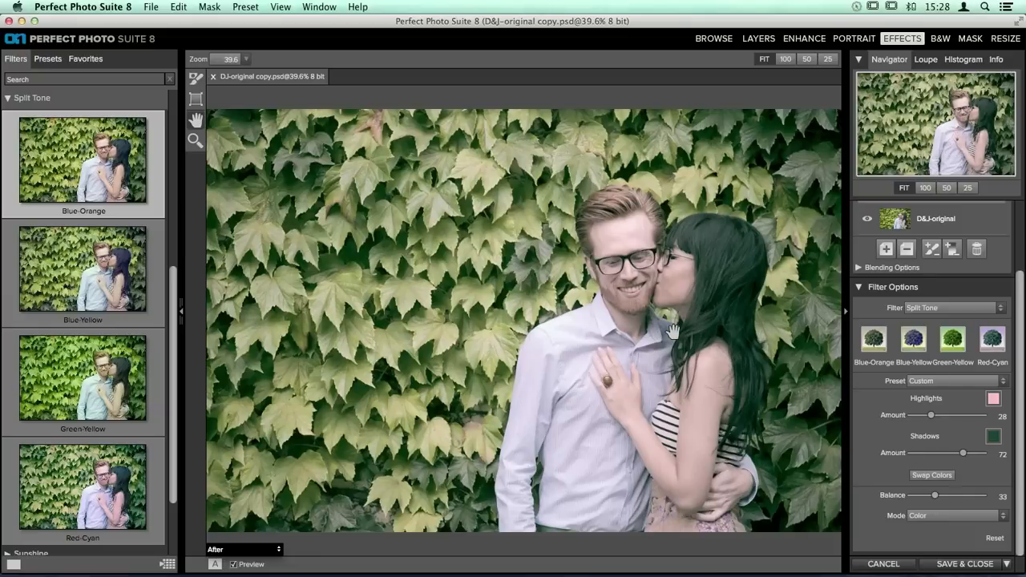
pyautogui.scroll(3, 938, 333)
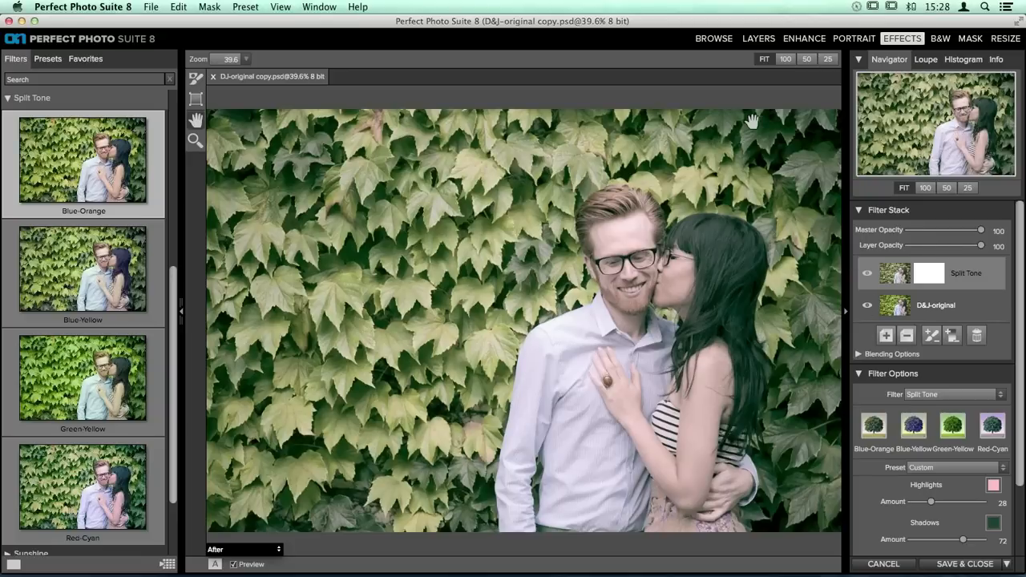
# - Save the current look as a preset named "Custom Pink-Green Split Tone" in the custom Vintage Presets category
pyautogui.click(243, 6)
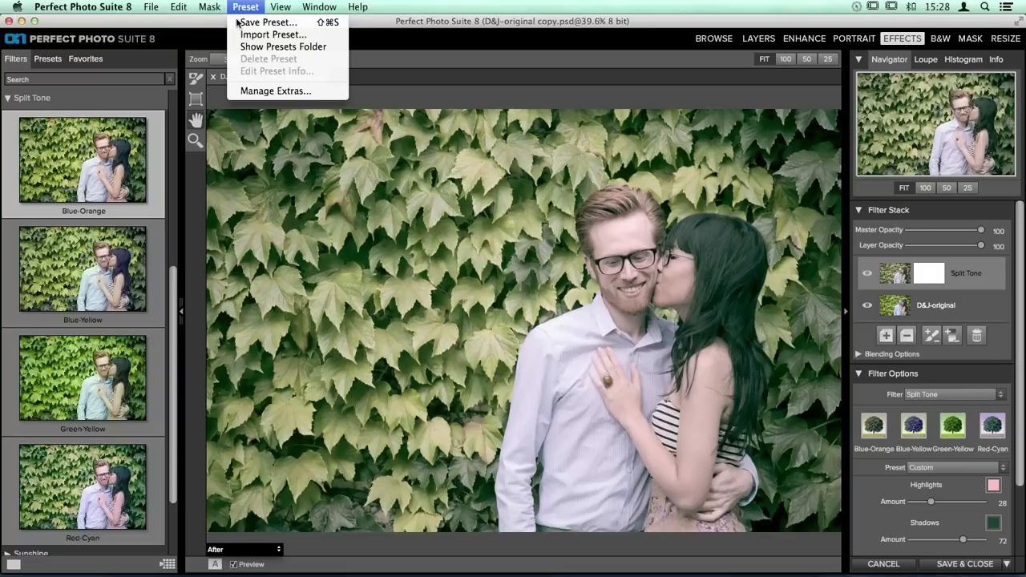
pyautogui.click(290, 24)
pyautogui.write('Custom Pink')
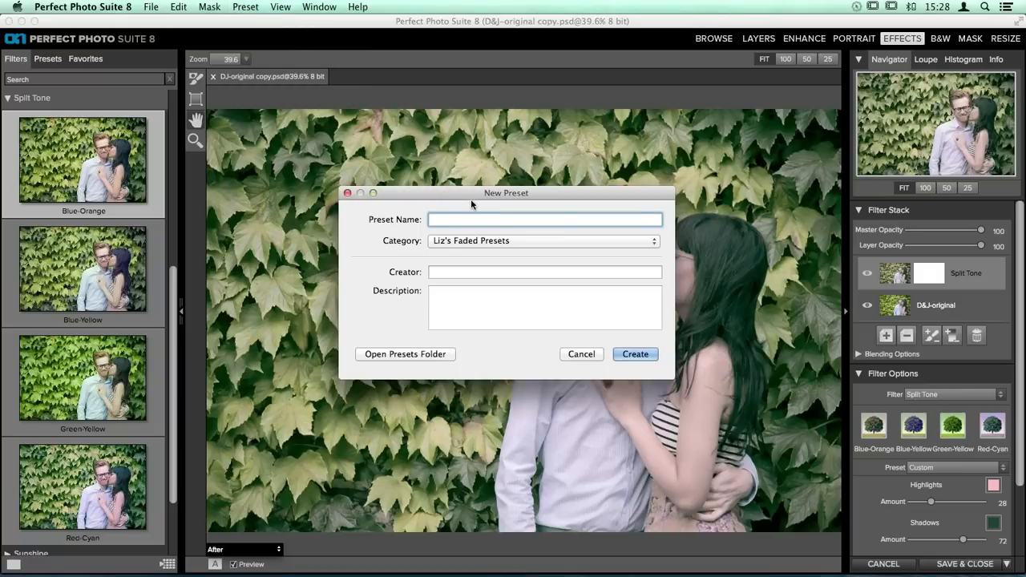
pyautogui.write('-Green Split Tone')
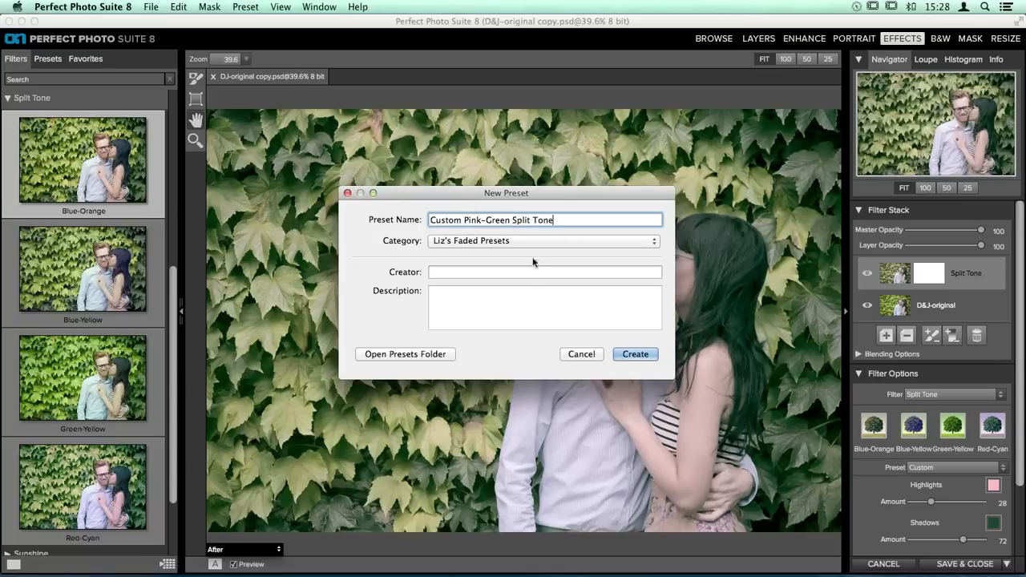
pyautogui.click(463, 240)
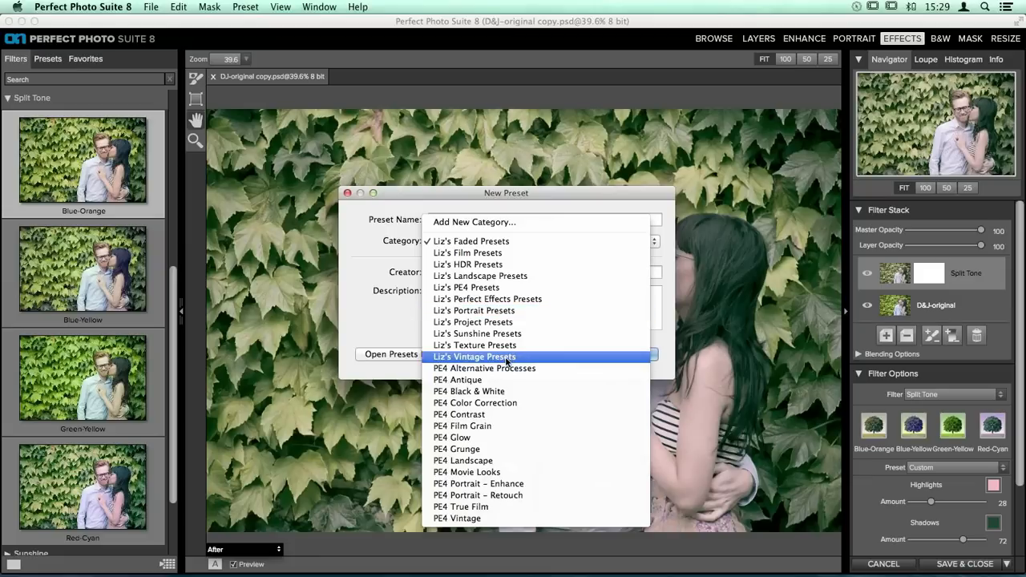
pyautogui.click(462, 359)
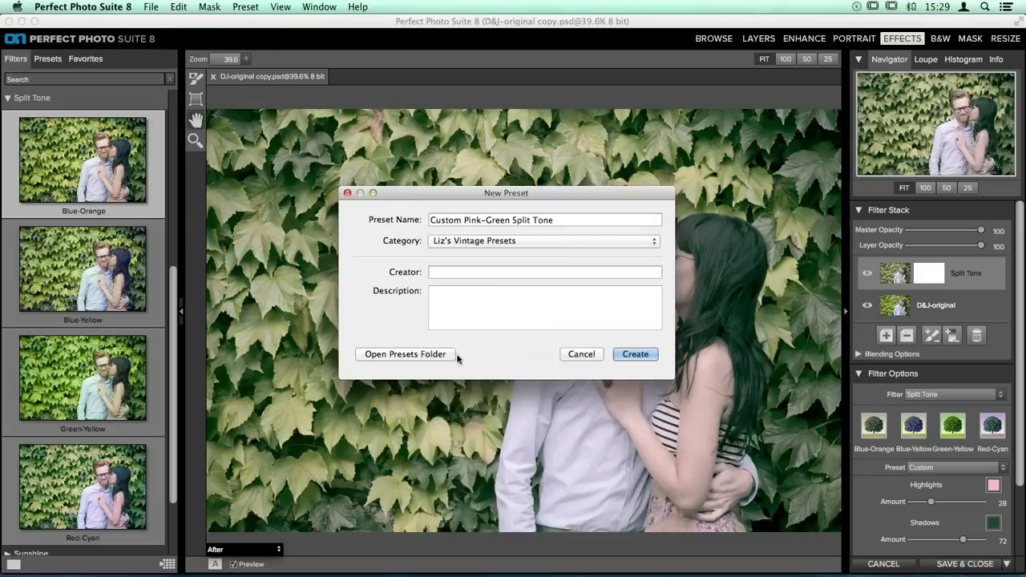
pyautogui.click(619, 352)
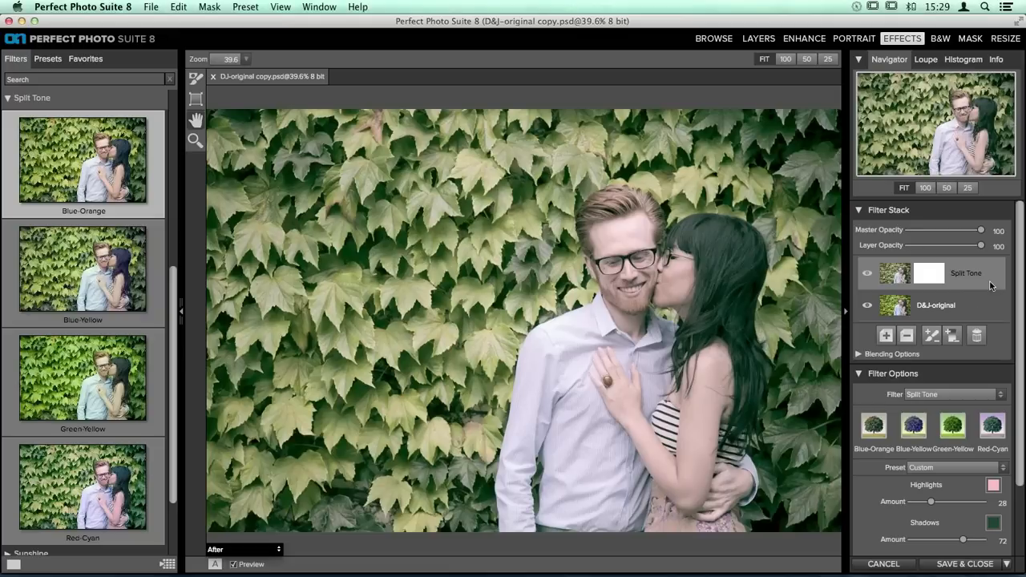
# - Delete all filters from the stack and cancel editing the couple portrait without saving
pyautogui.click(978, 337)
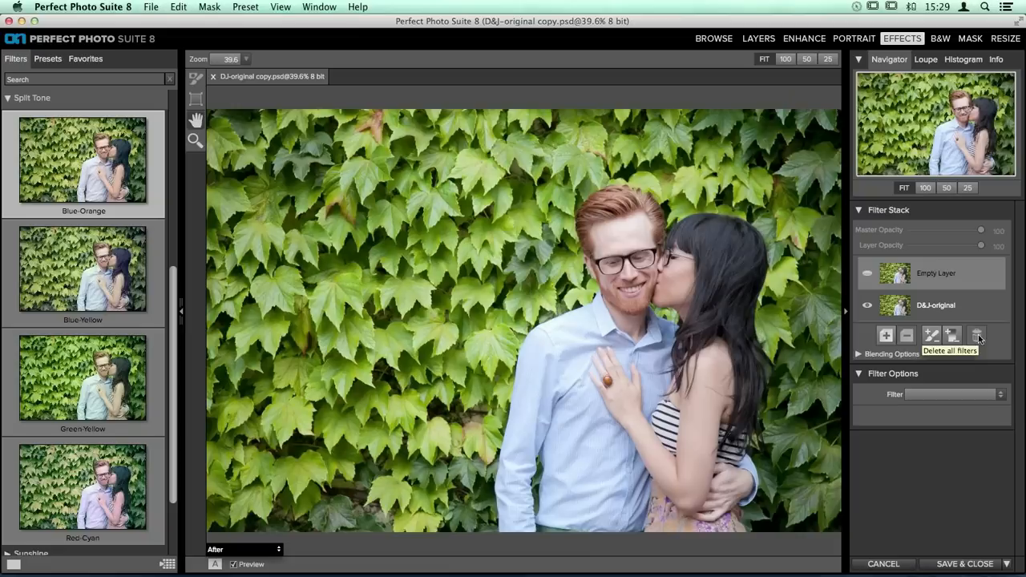
pyautogui.click(883, 564)
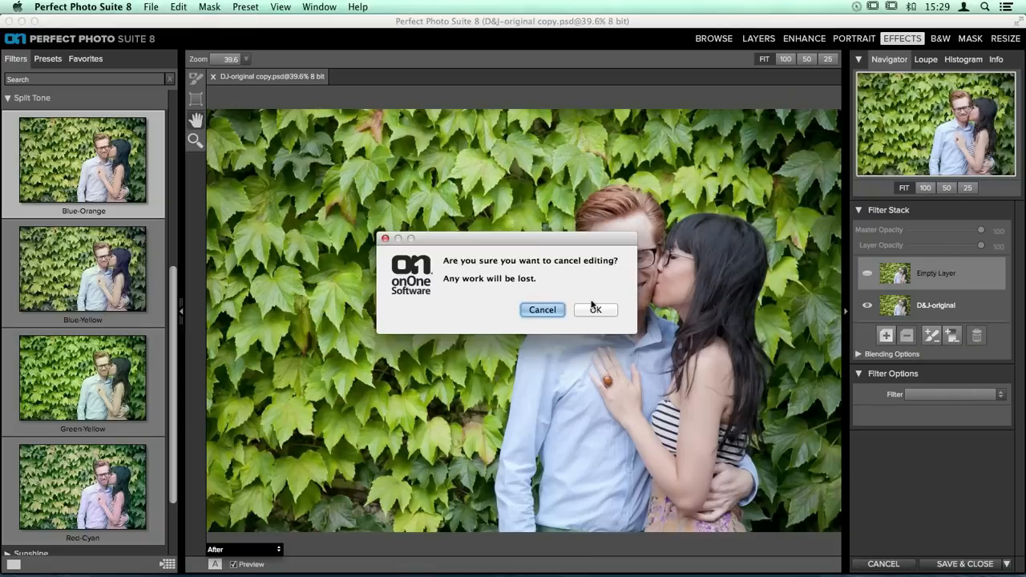
pyautogui.click(594, 309)
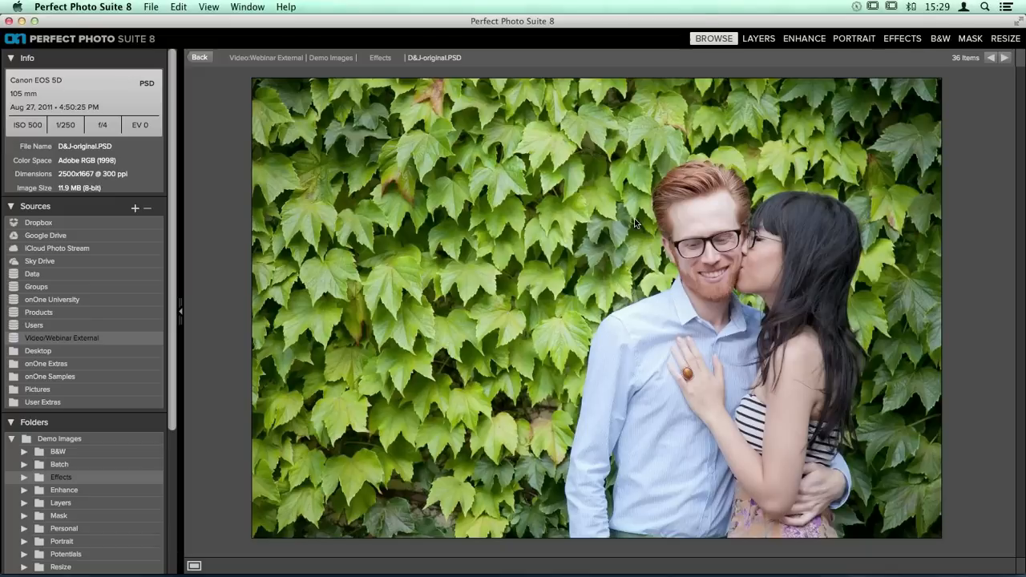
# - Return to the thumbnails, find the silhouette TIF photo, and open a copy of it in Effects with the default copy options
pyautogui.doubleClick(635, 156)
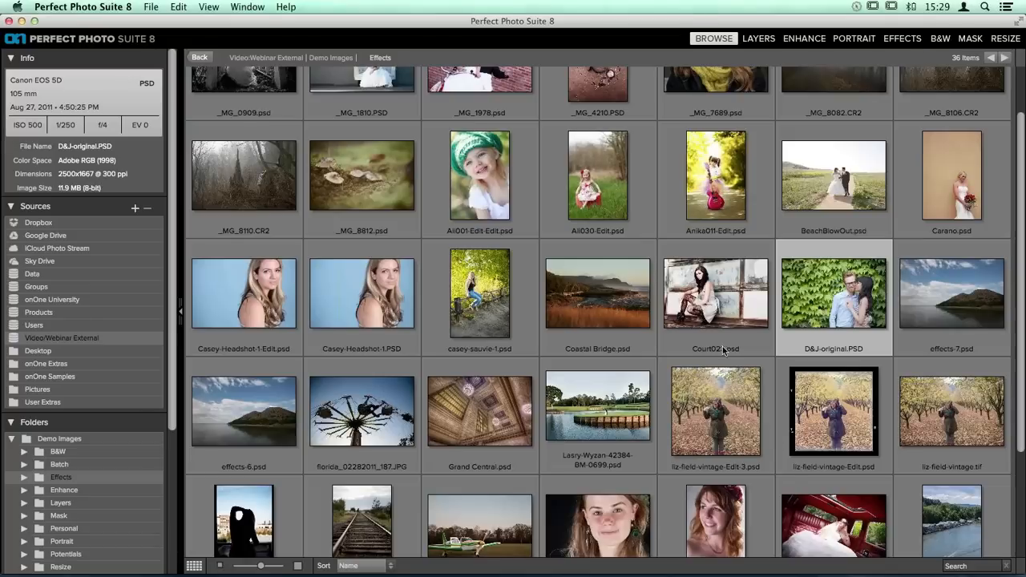
pyautogui.scroll(-4, 732, 366)
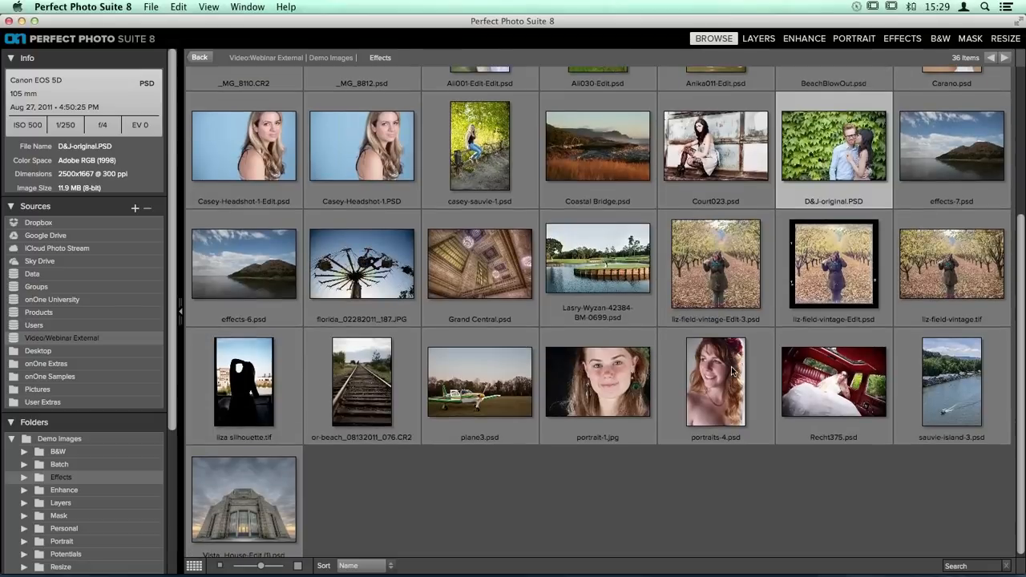
pyautogui.click(238, 369)
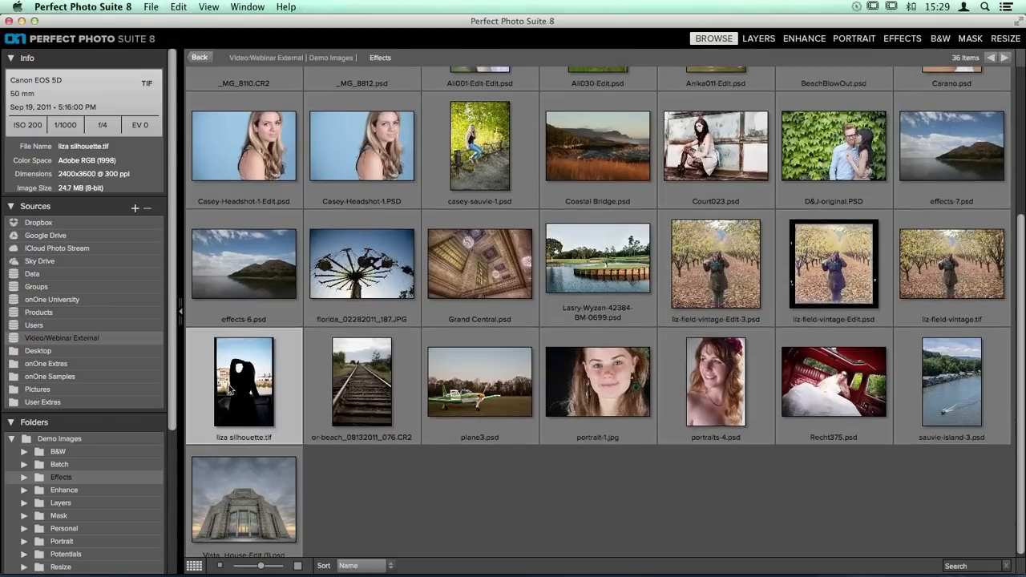
pyautogui.scroll(-1, 255, 344)
pyautogui.doubleClick(250, 383)
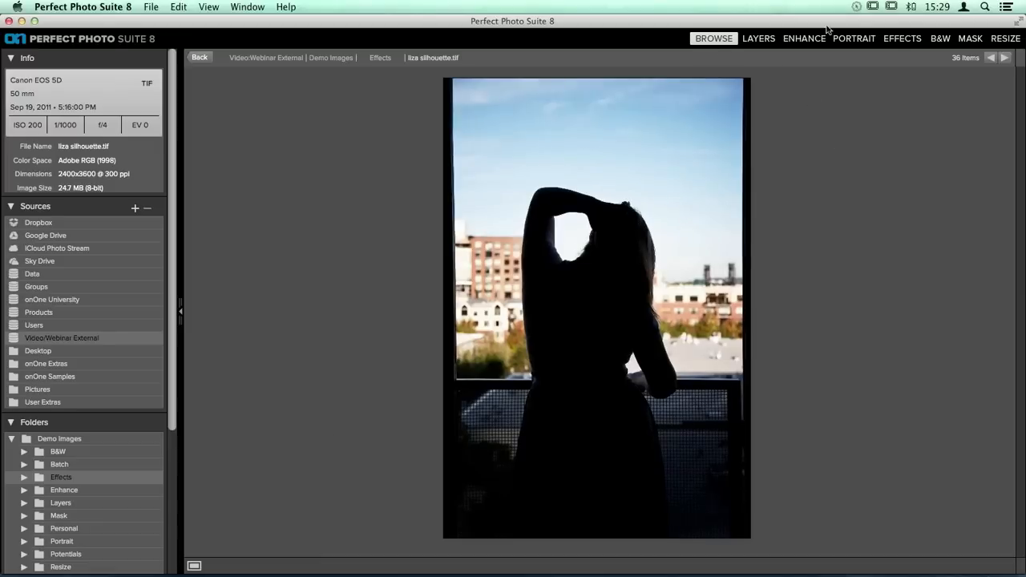
pyautogui.click(901, 37)
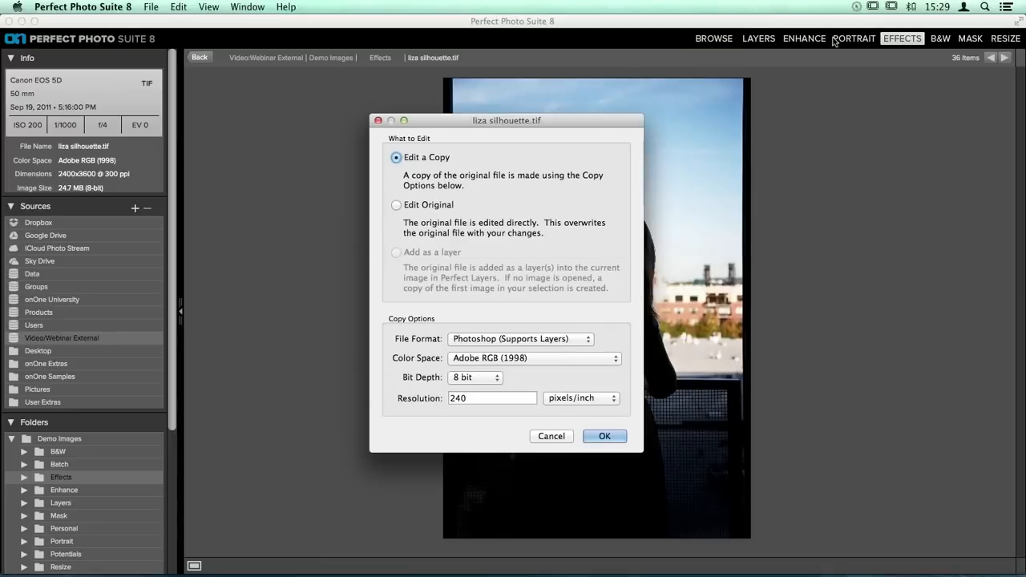
pyautogui.click(608, 437)
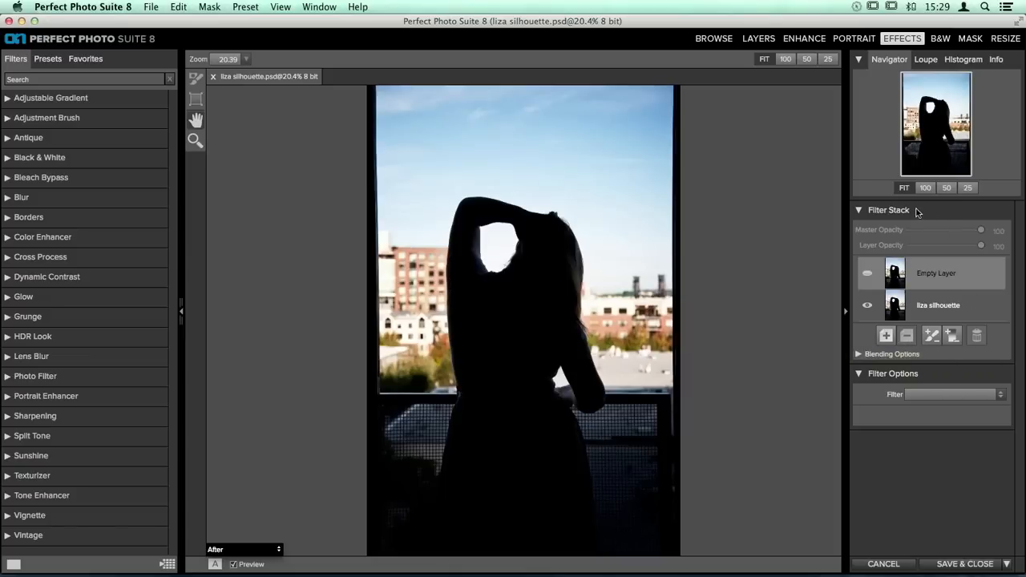
pyautogui.click(884, 356)
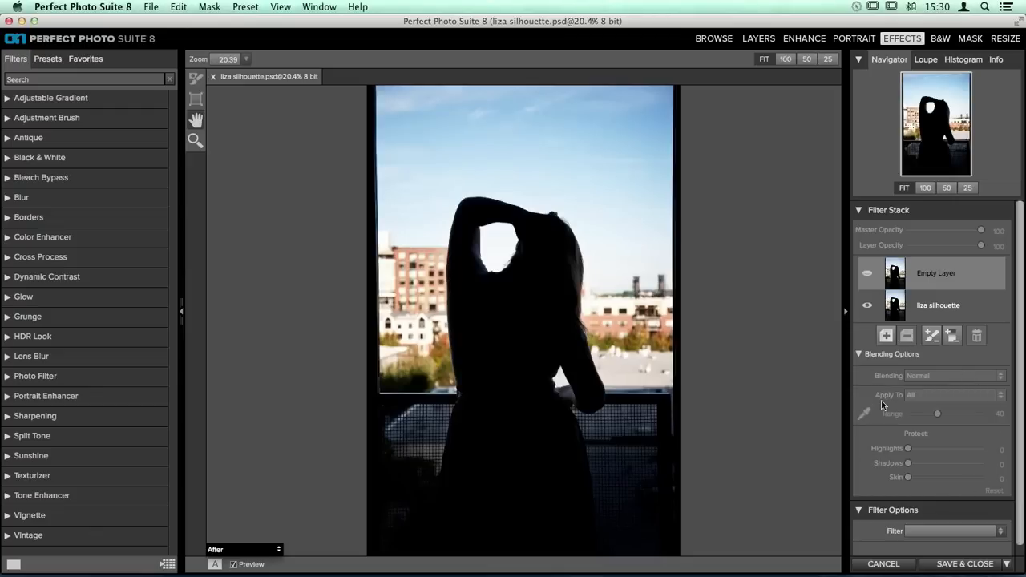
pyautogui.click(875, 355)
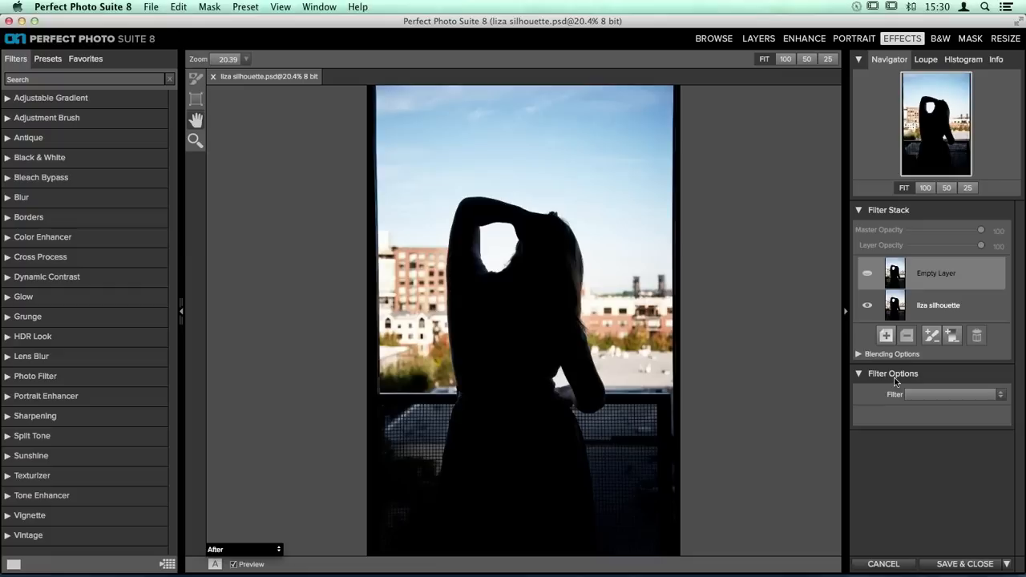
pyautogui.click(919, 395)
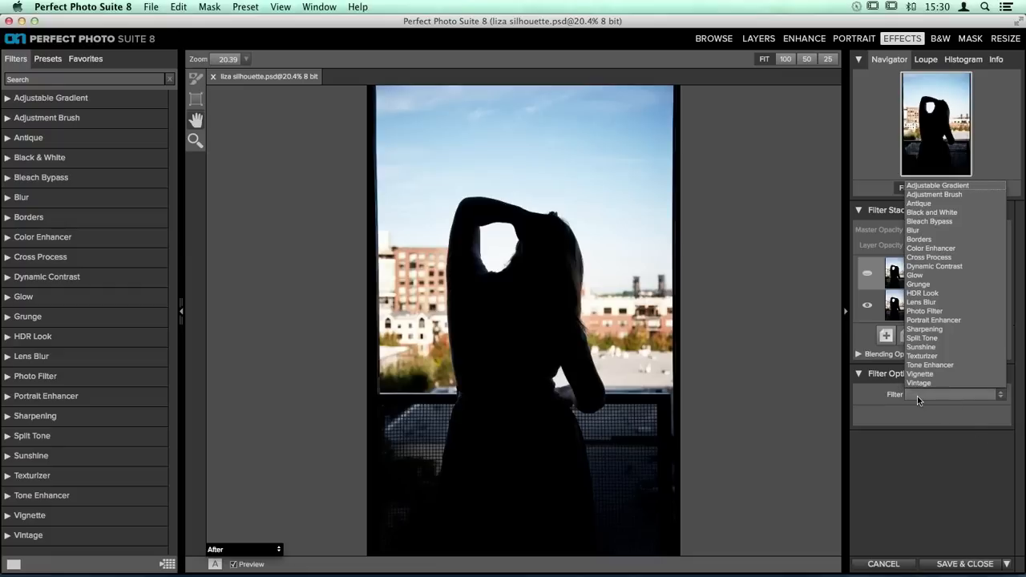
pyautogui.click(917, 395)
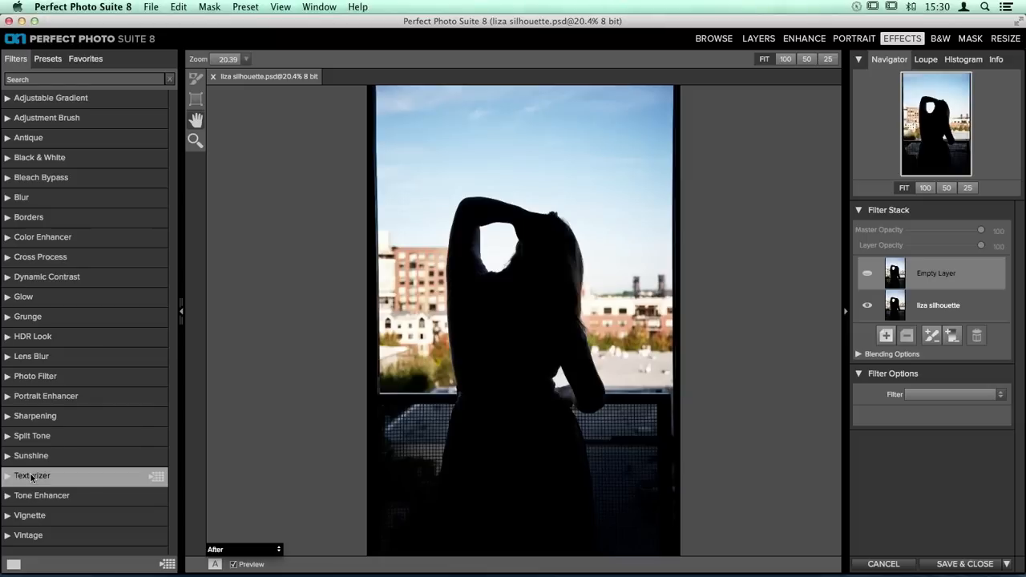
# - Browse the preset thumbnails in the Texturizer filter category
pyautogui.click(62, 475)
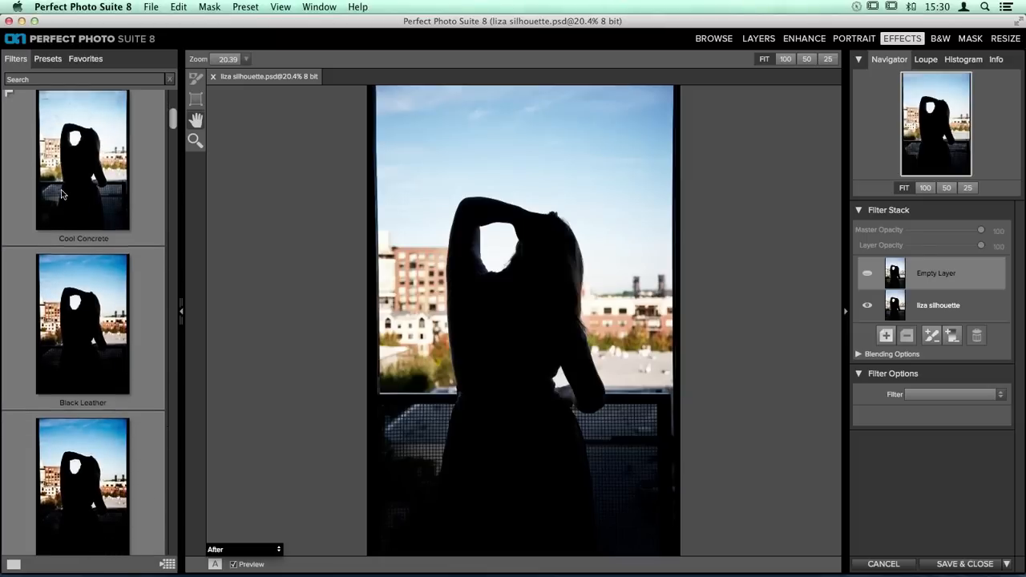
pyautogui.scroll(3, 64, 196)
pyautogui.scroll(-15, 68, 195)
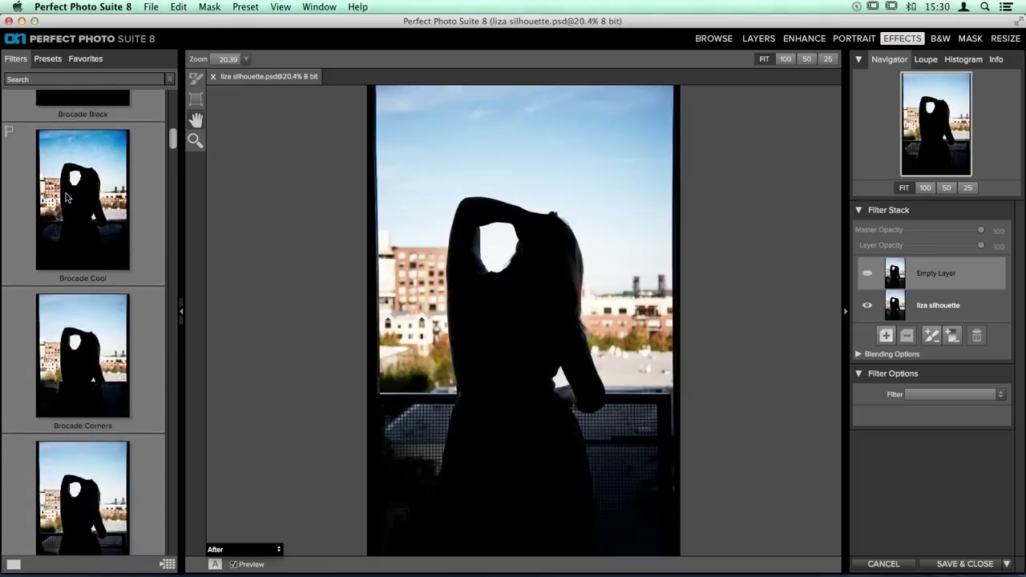
pyautogui.scroll(-15, 68, 195)
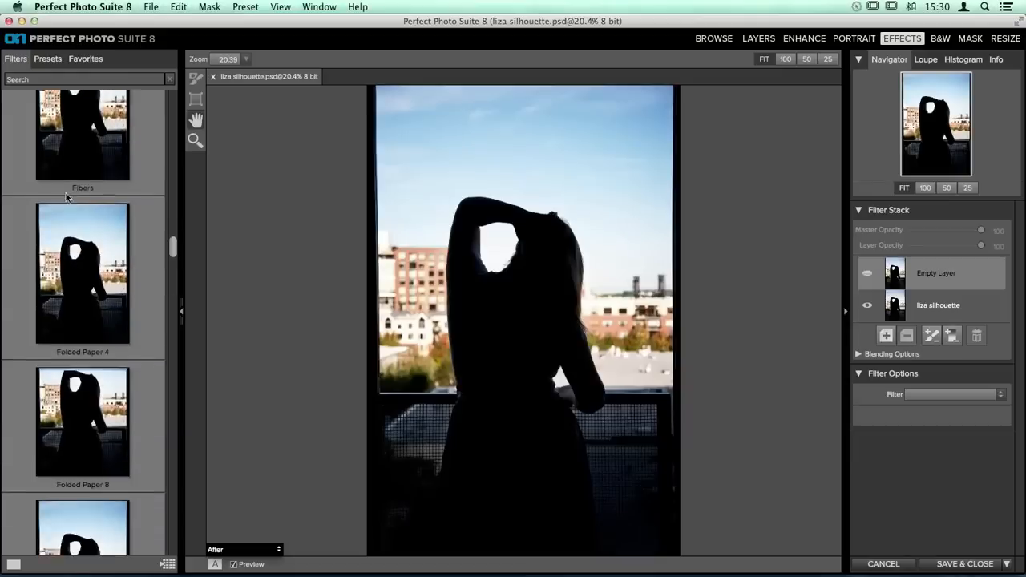
pyautogui.scroll(-10, 68, 195)
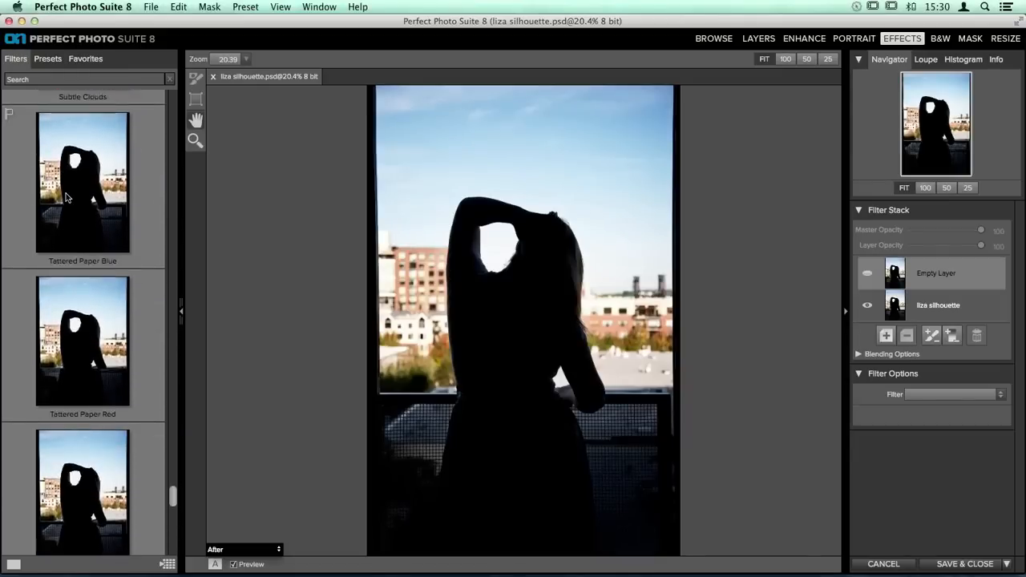
pyautogui.scroll(15, 66, 197)
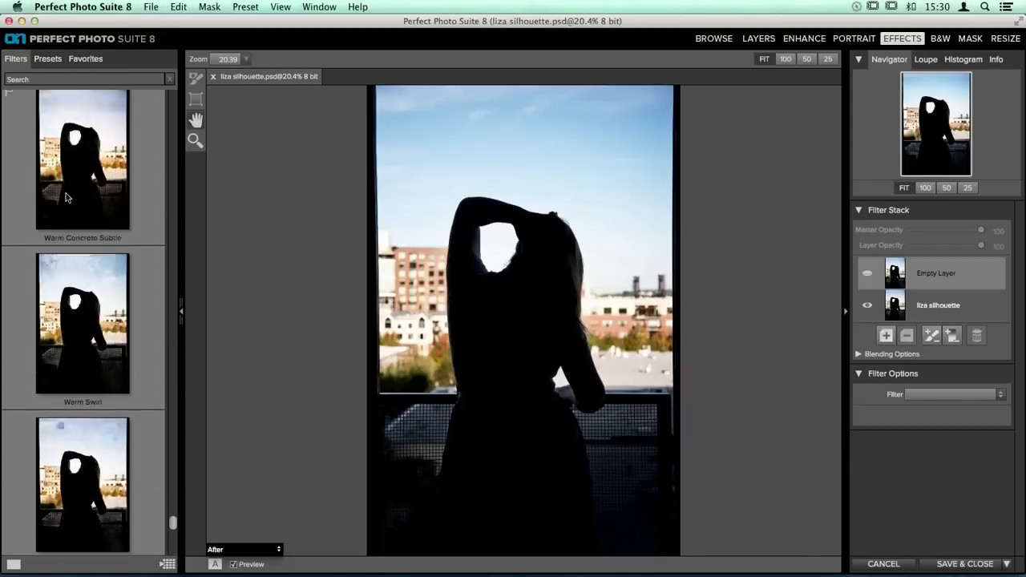
pyautogui.scroll(10, 66, 197)
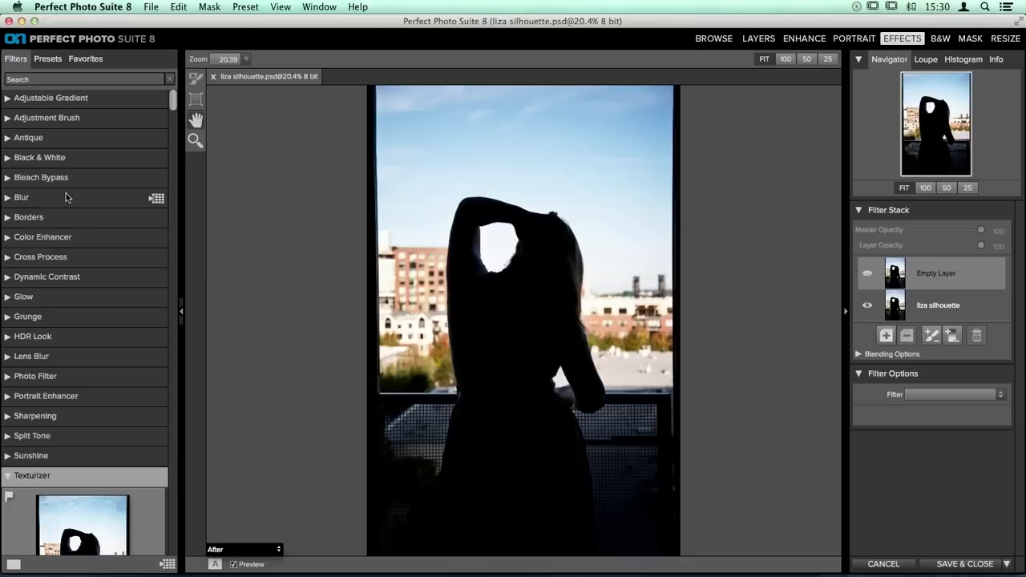
pyautogui.scroll(-10, 58, 275)
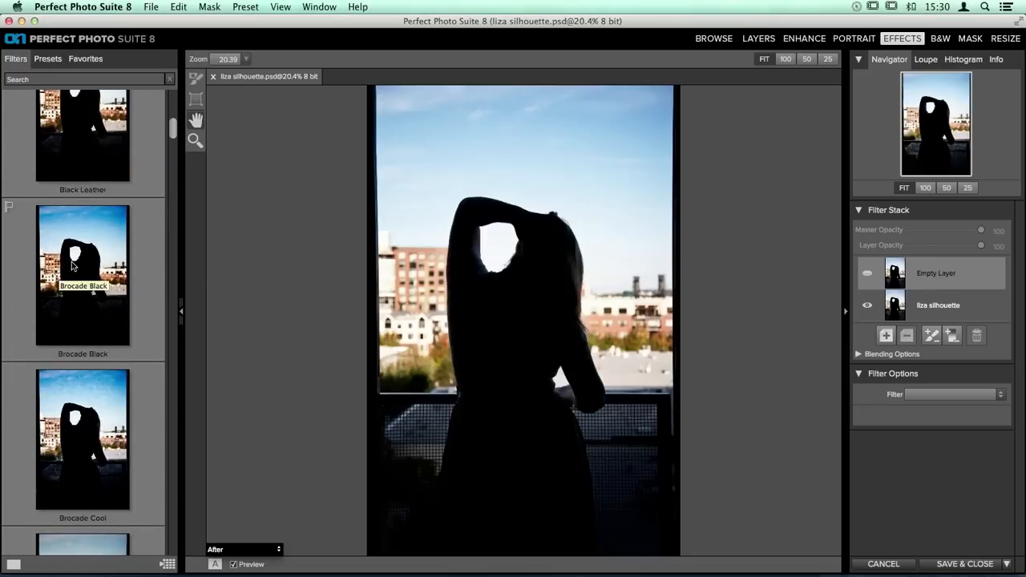
pyautogui.scroll(5, 72, 264)
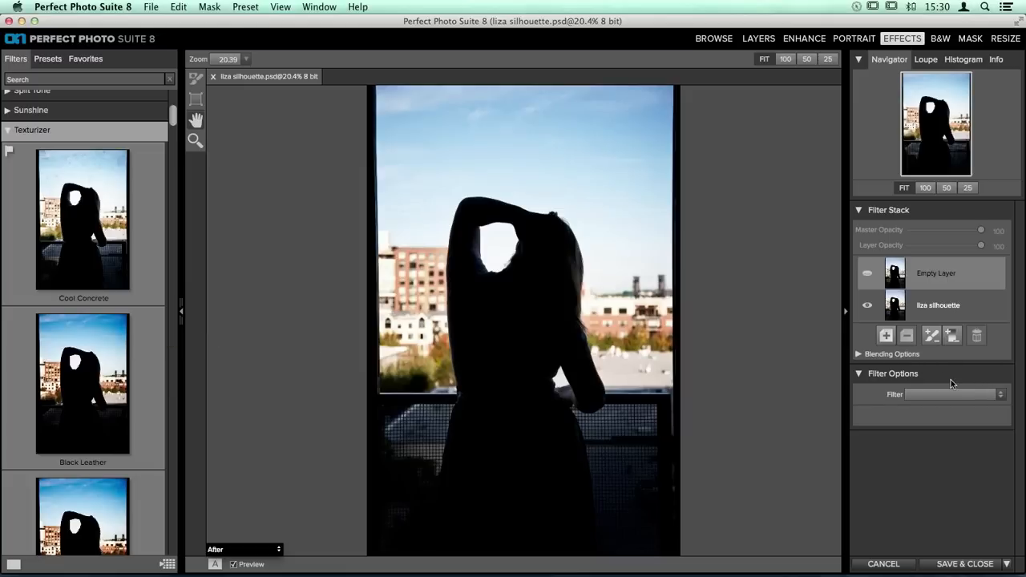
# - Apply the Texturizer filter to the empty layer and bring all of its settings into view
pyautogui.click(911, 396)
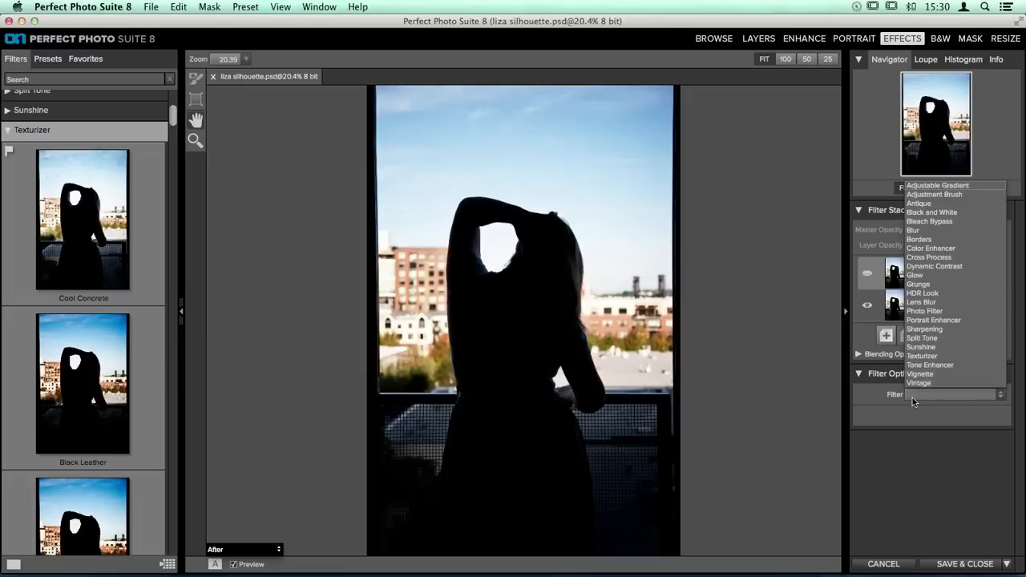
pyautogui.click(933, 357)
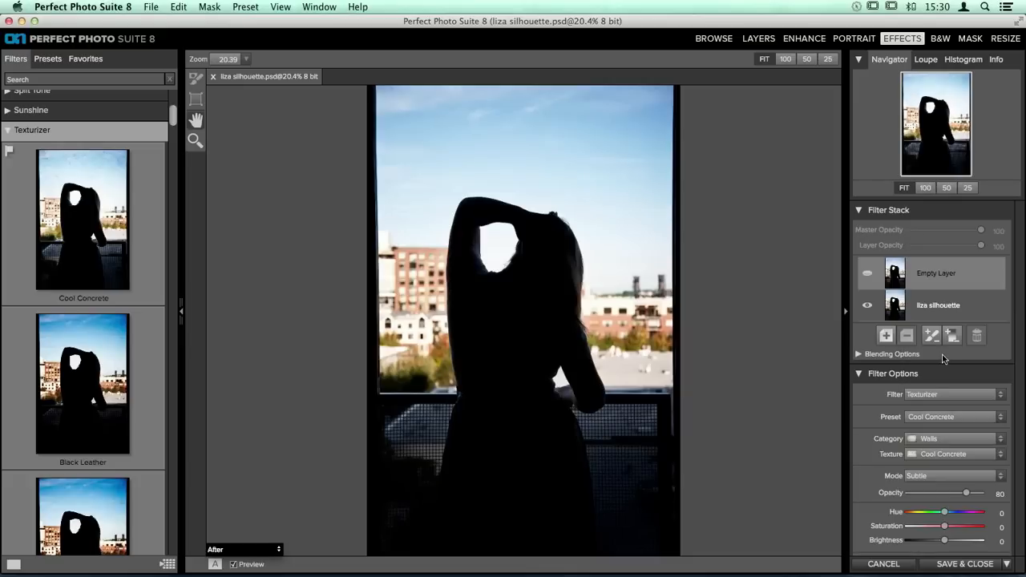
pyautogui.scroll(-3, 882, 387)
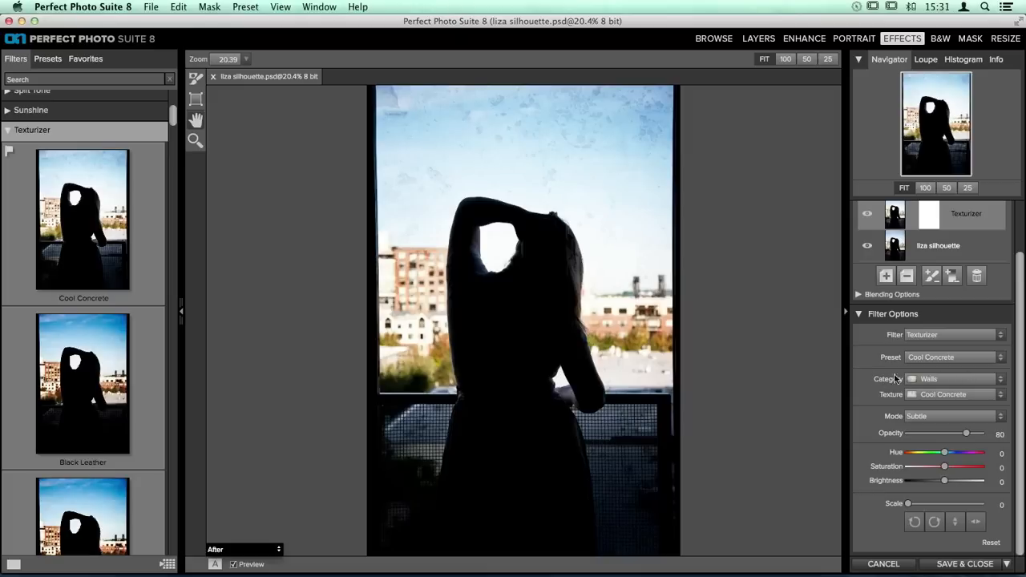
# - Preview the built-in and user texture categories on the photo, and set the Texturizer category to Paper
pyautogui.click(949, 380)
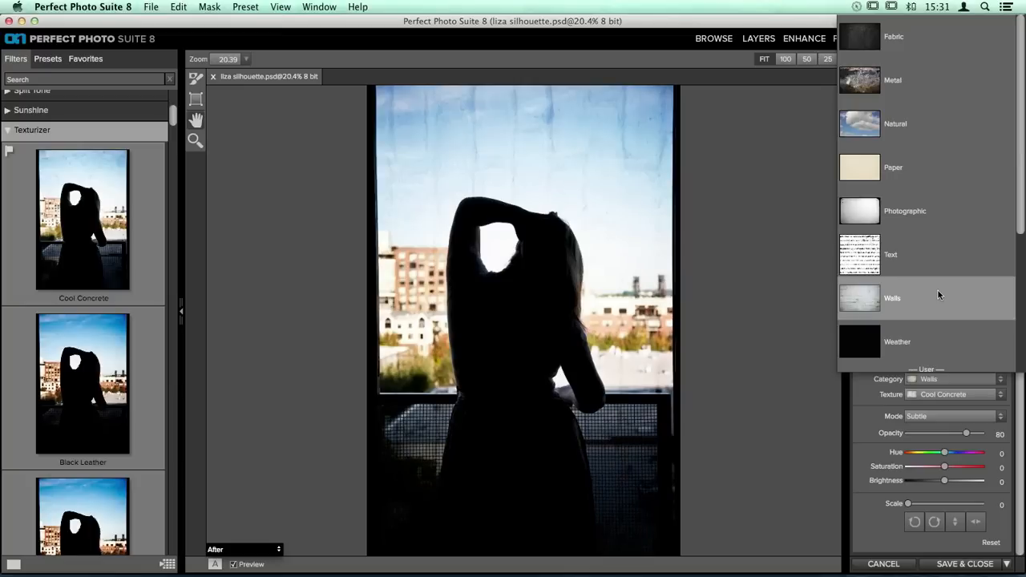
pyautogui.scroll(-5, 937, 294)
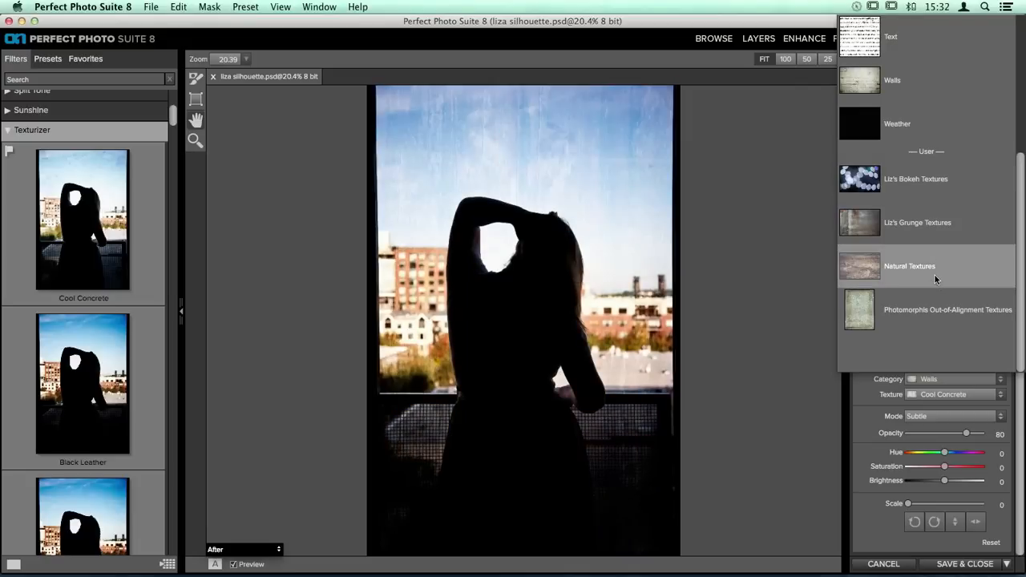
pyautogui.scroll(1, 935, 275)
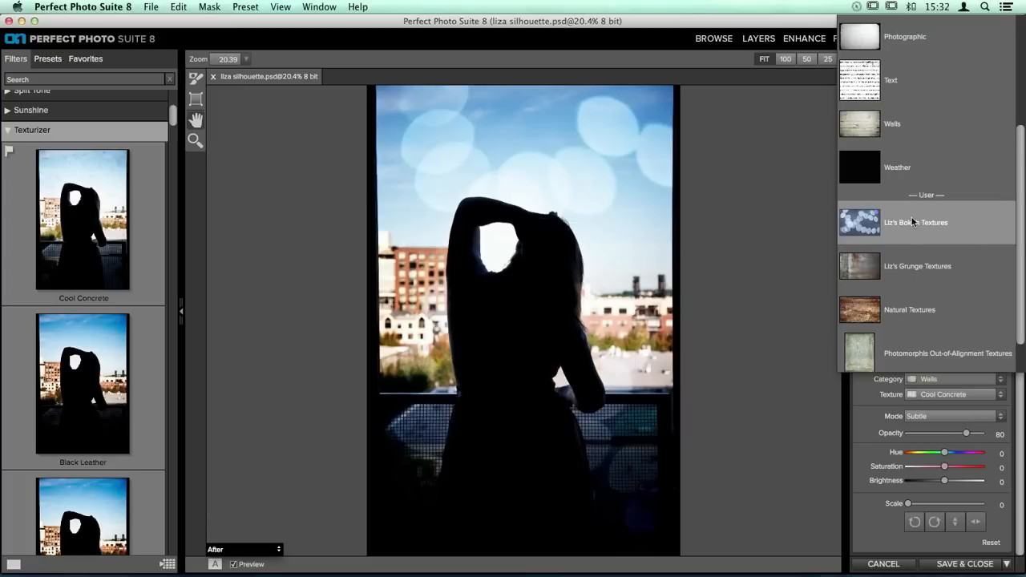
pyautogui.click(834, 226)
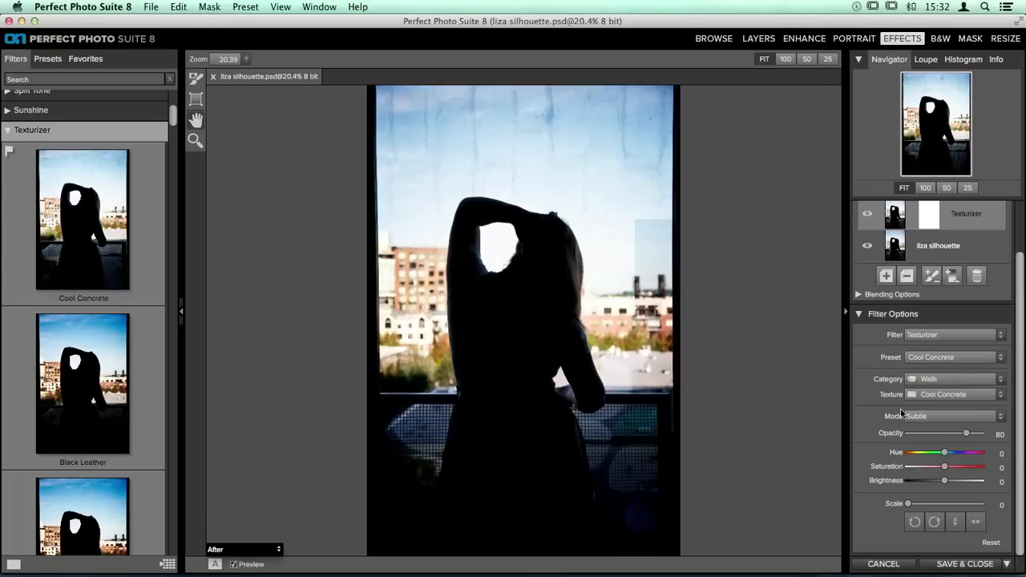
pyautogui.scroll(1, 924, 454)
pyautogui.click(931, 385)
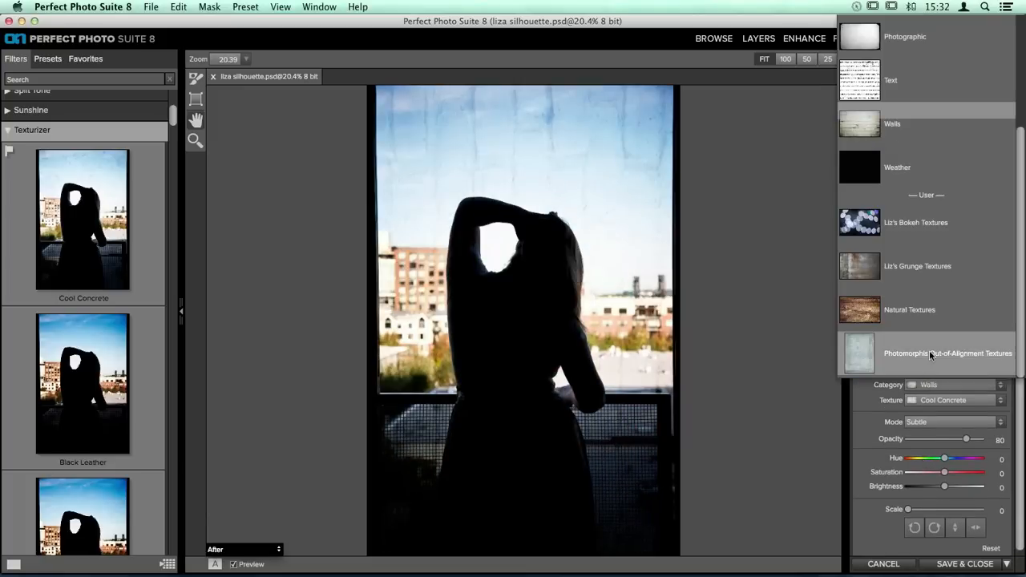
pyautogui.scroll(4, 923, 194)
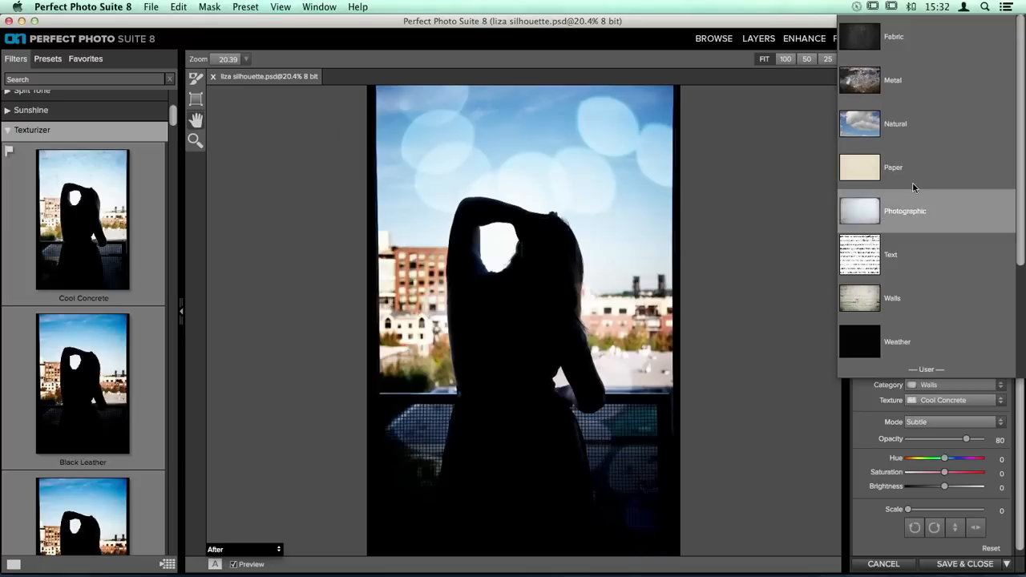
pyautogui.click(892, 176)
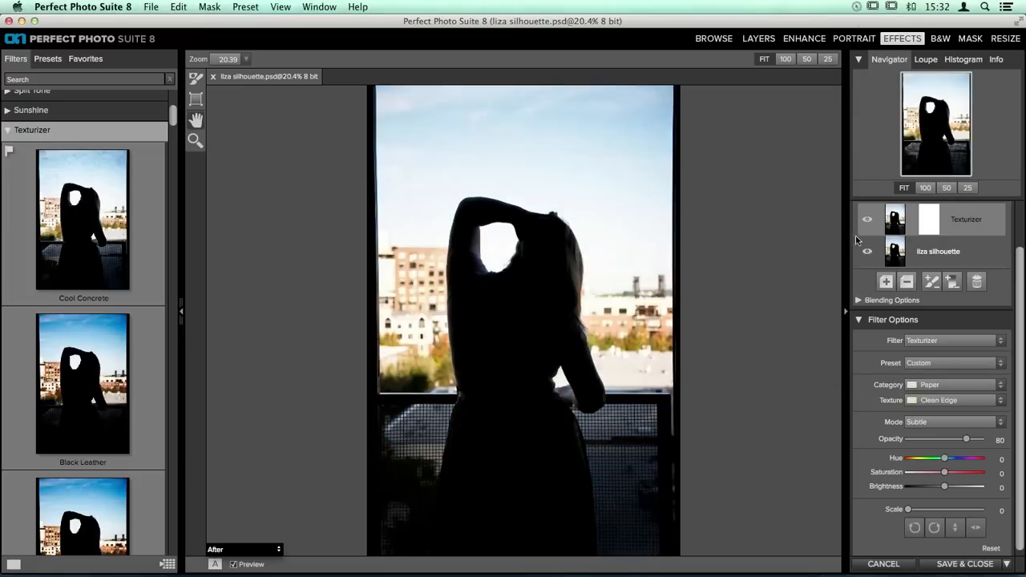
# - Preview the paper textures on the silhouette photo and choose Tattered Paper Red
pyautogui.scroll(-1, 870, 362)
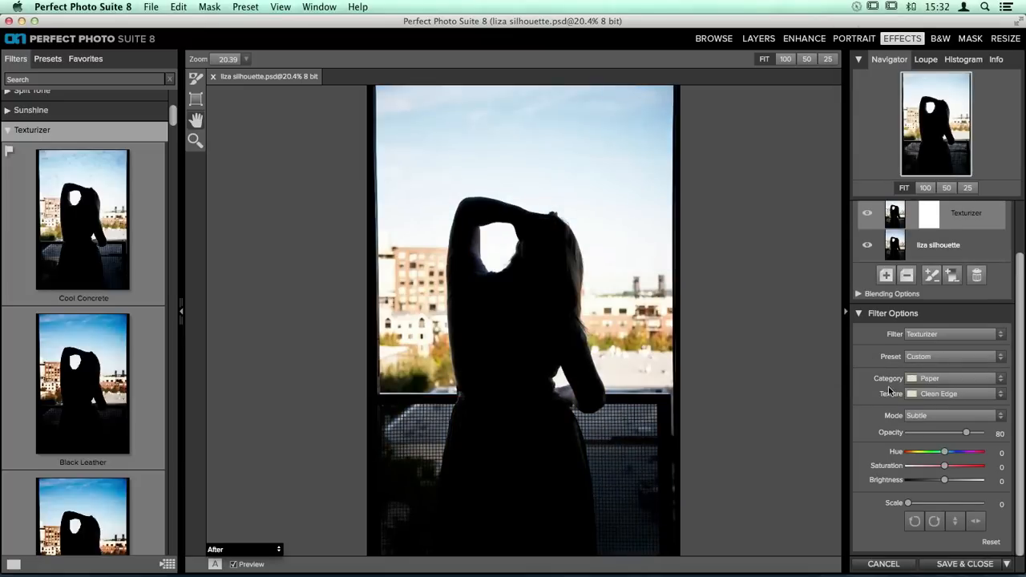
pyautogui.click(977, 394)
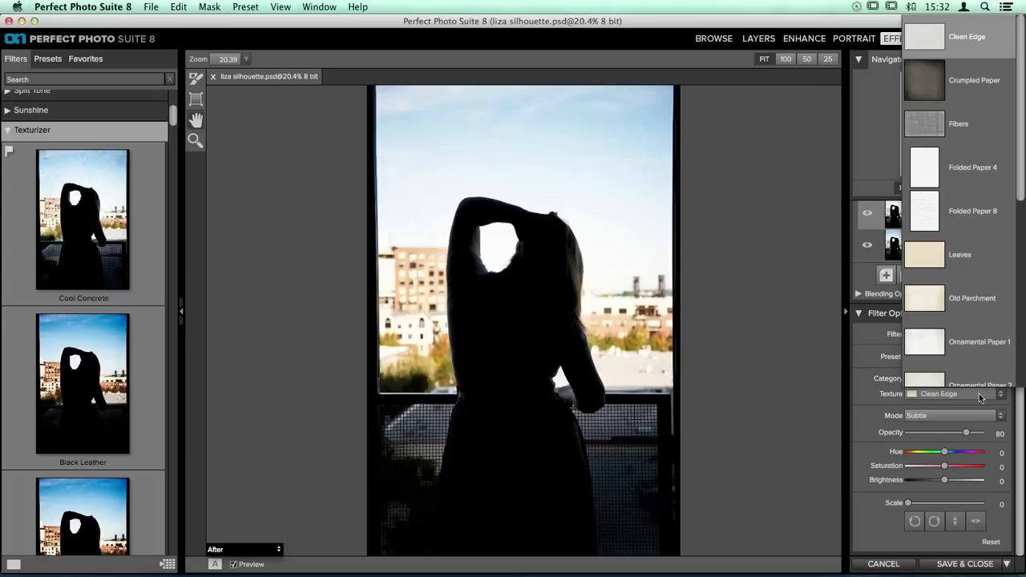
pyautogui.scroll(-4, 978, 376)
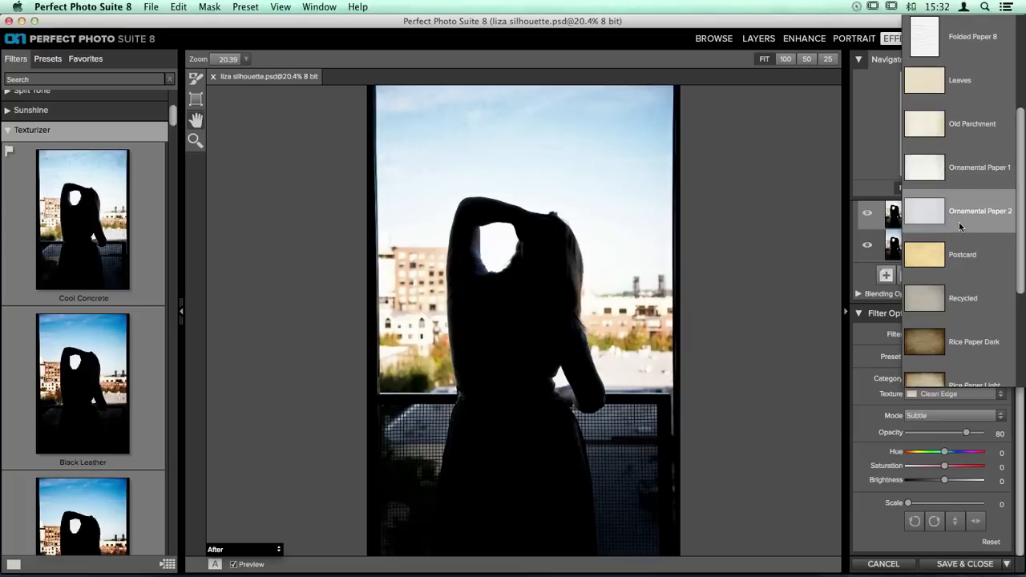
pyautogui.scroll(-4, 958, 225)
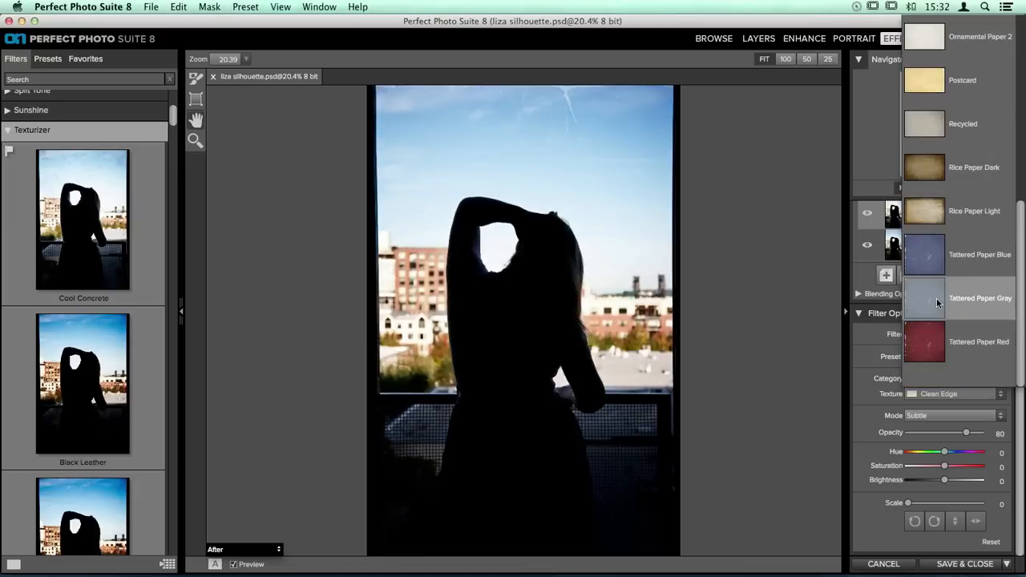
pyautogui.click(923, 352)
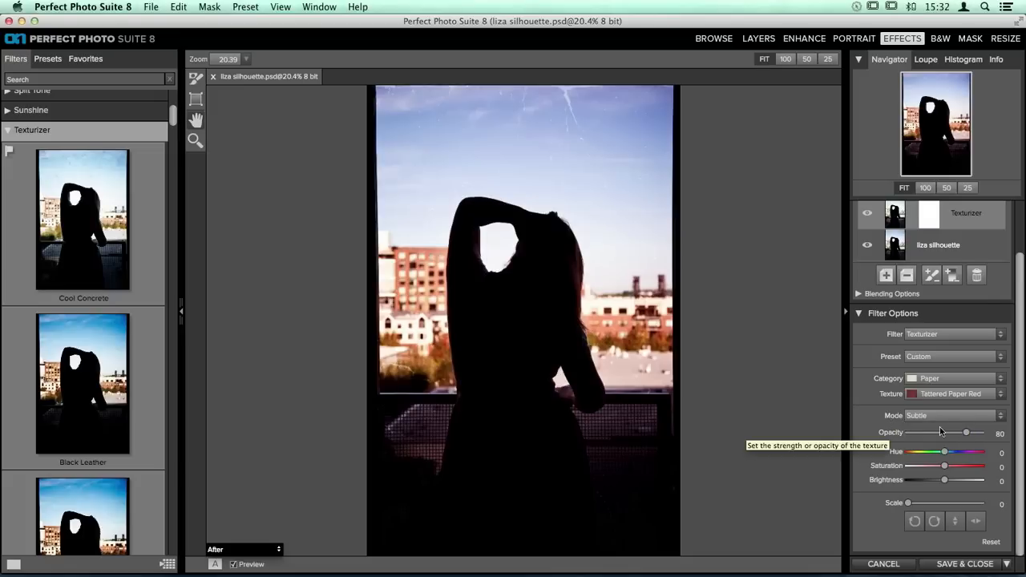
# - Set the Tattered Paper Red texture's opacity to 100 and its mode to Lighter
pyautogui.moveTo(967, 431); pyautogui.dragTo(991, 434)
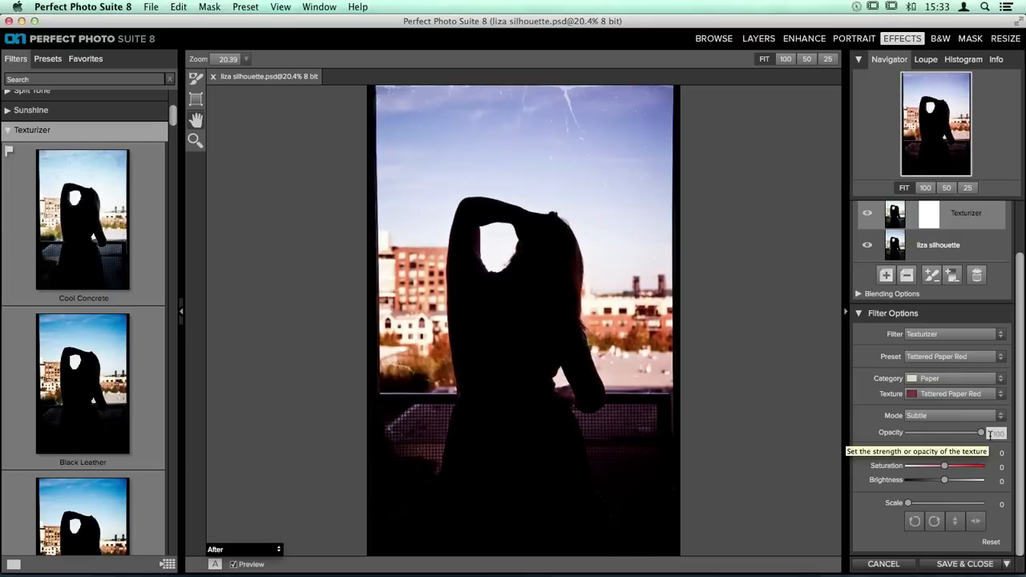
pyautogui.click(937, 415)
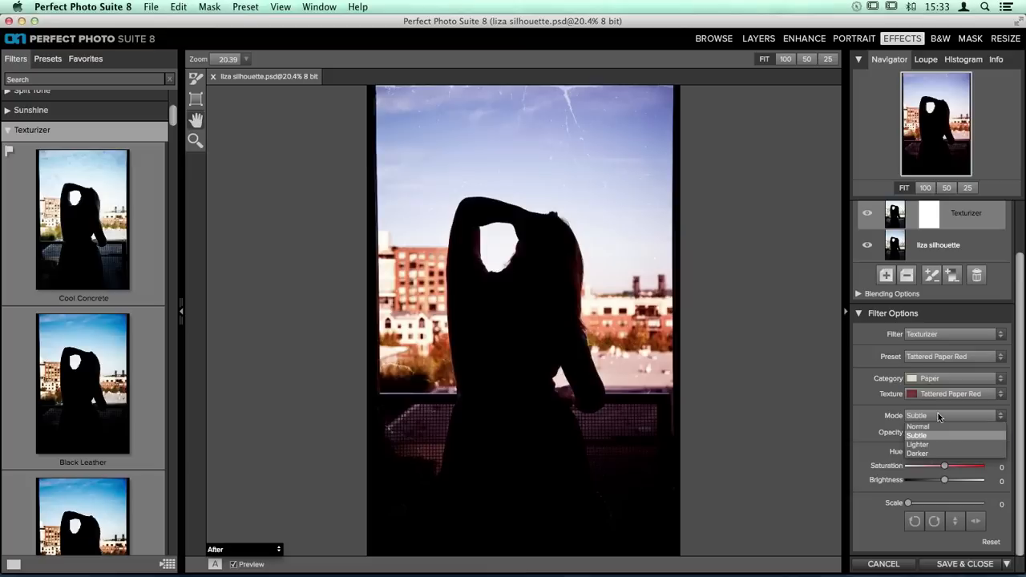
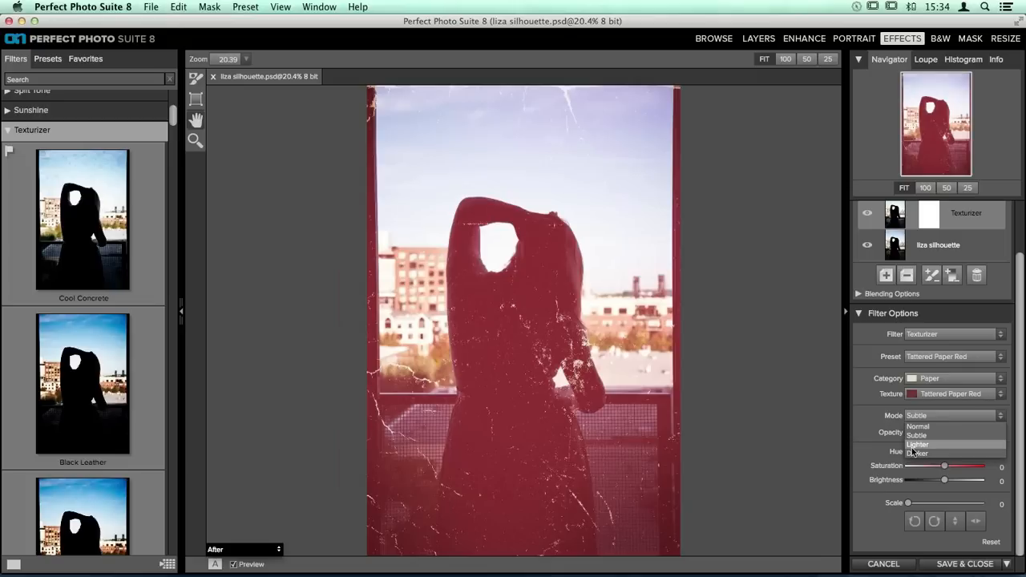
pyautogui.click(914, 445)
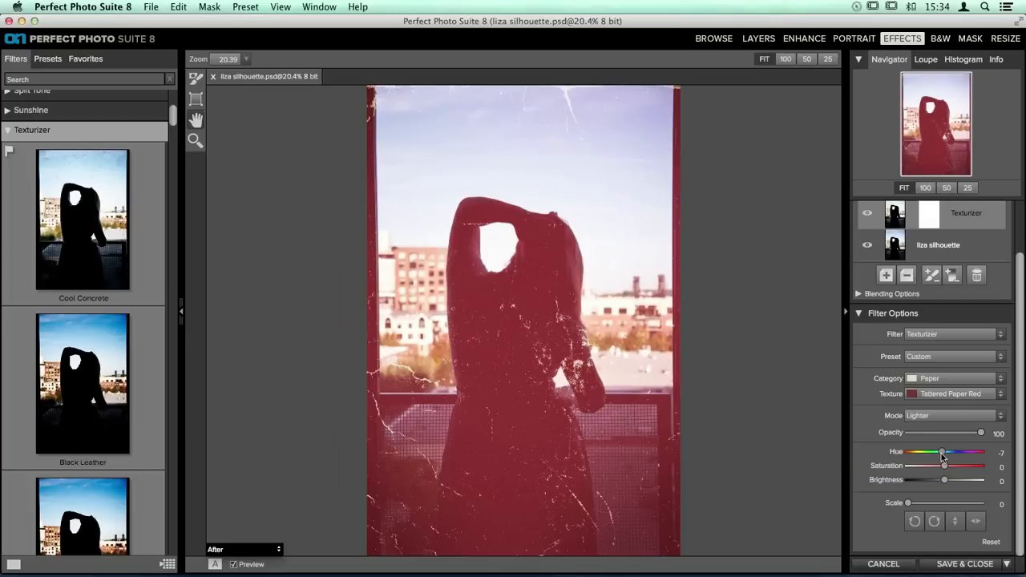
# - Adjust the texture's color by setting Hue to 5, Saturation to -19 and Brightness to -32
pyautogui.moveTo(941, 453); pyautogui.dragTo(947, 455)
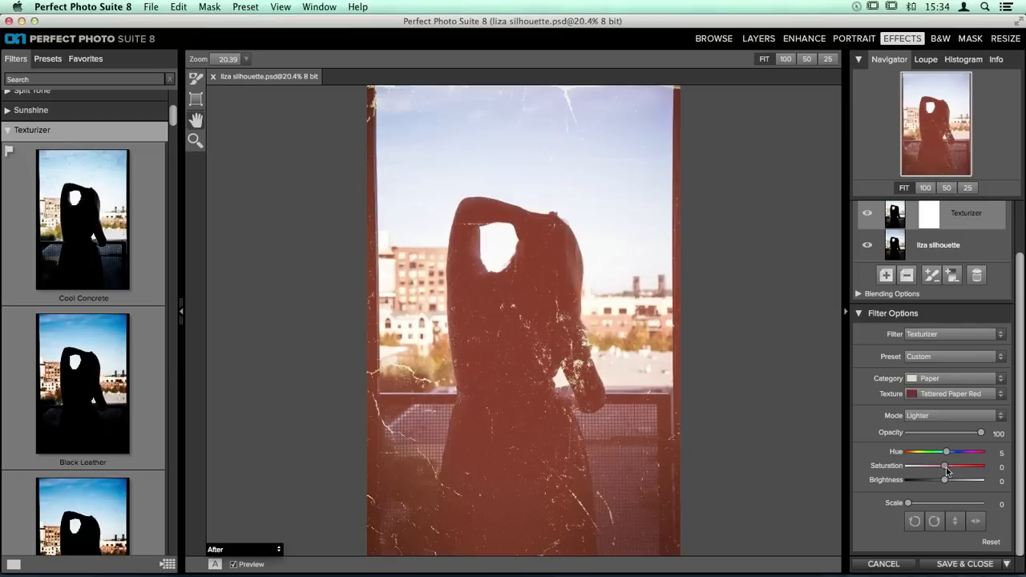
pyautogui.moveTo(945, 468); pyautogui.dragTo(893, 469)
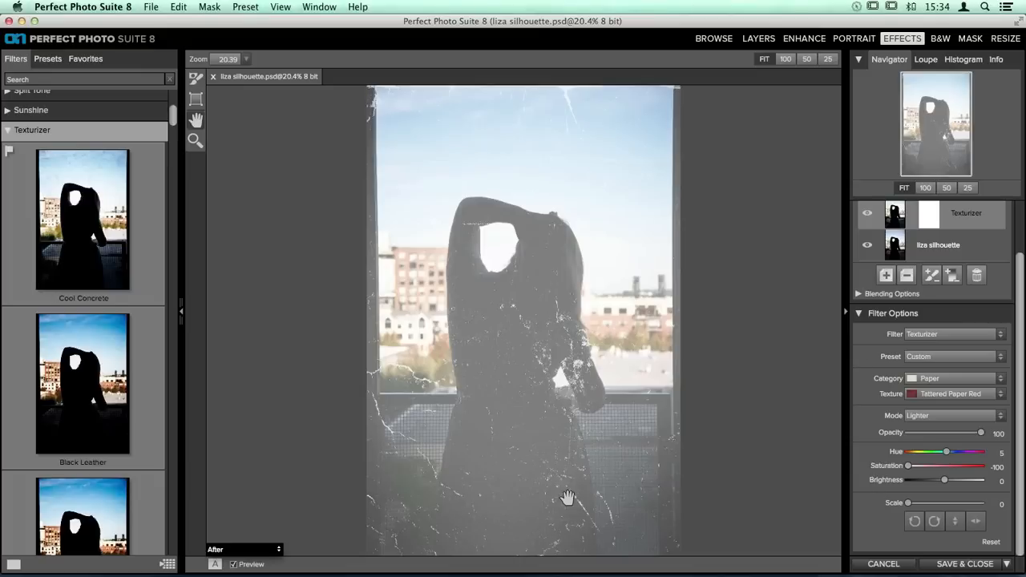
pyautogui.moveTo(908, 465); pyautogui.dragTo(960, 462)
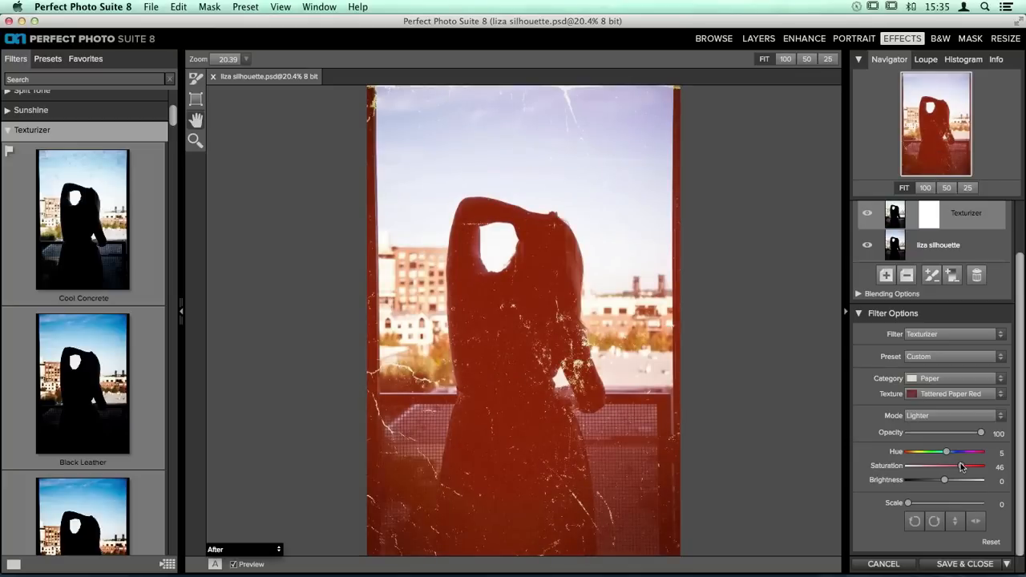
pyautogui.moveTo(958, 463); pyautogui.dragTo(936, 462)
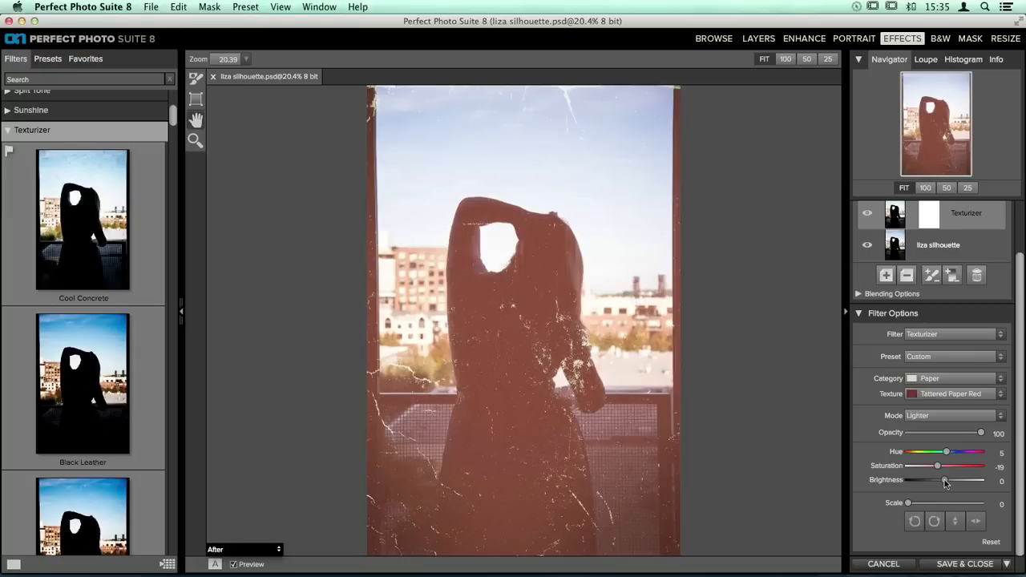
pyautogui.moveTo(944, 479)
pyautogui.mouseDown()
pyautogui.moveTo(968, 481)
pyautogui.moveTo(922, 481)
pyautogui.moveTo(935, 483)
pyautogui.mouseUp()
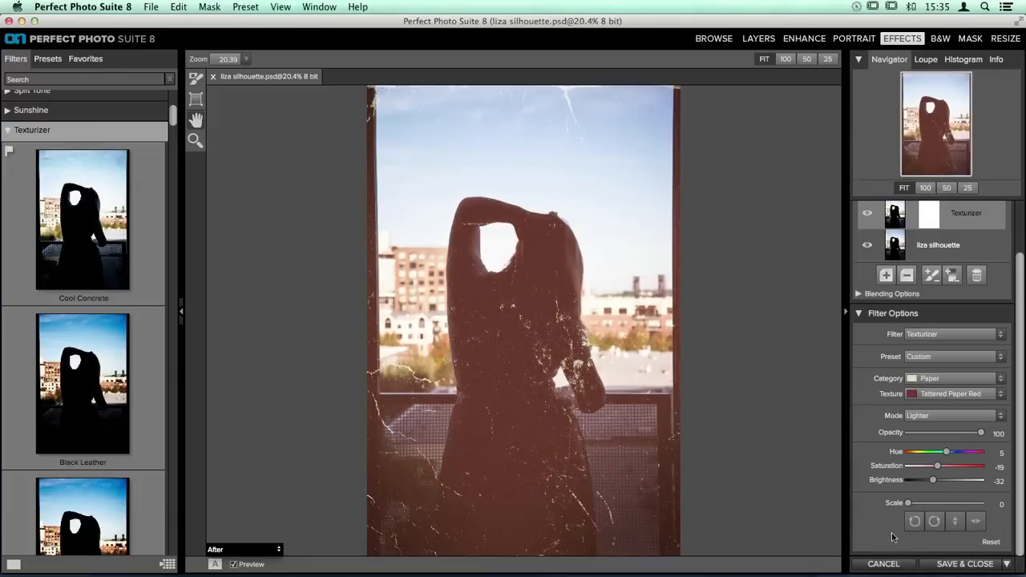
# - Try the texture at a scale of 58, reset the scale to 0, and rotate the texture through a full turn in quarter turns
pyautogui.moveTo(910, 503); pyautogui.dragTo(950, 504)
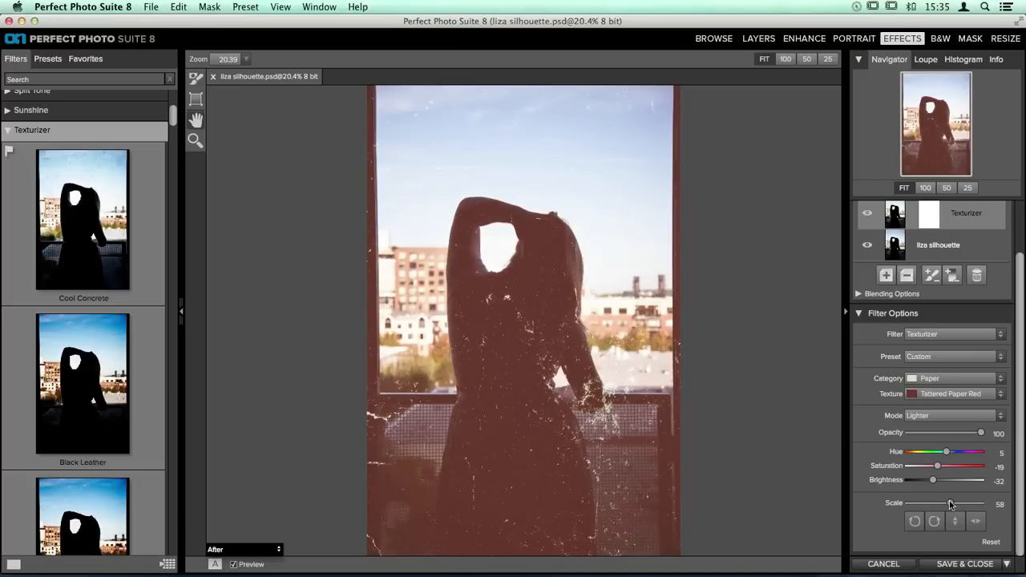
pyautogui.doubleClick(950, 504)
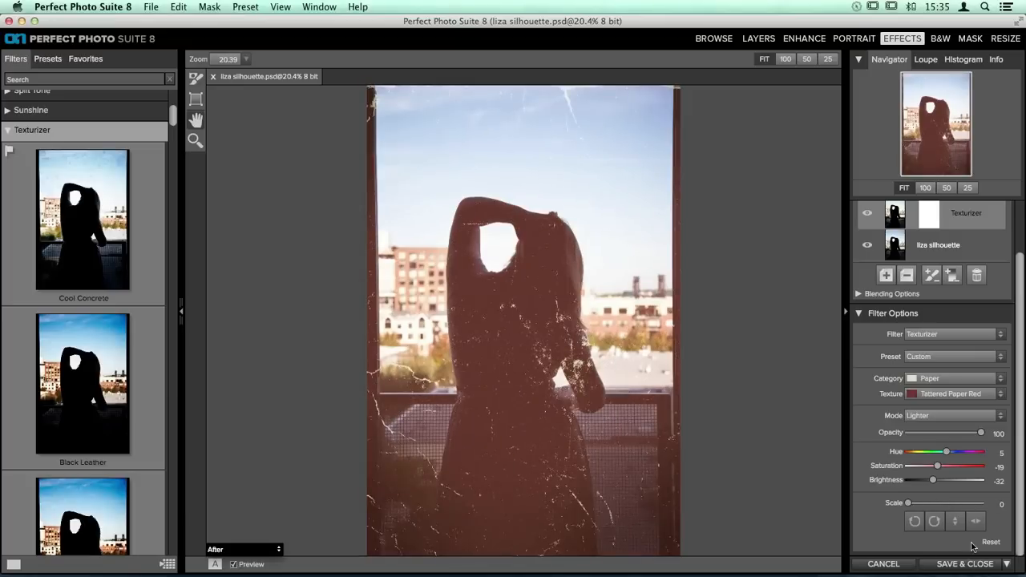
pyautogui.click(916, 522)
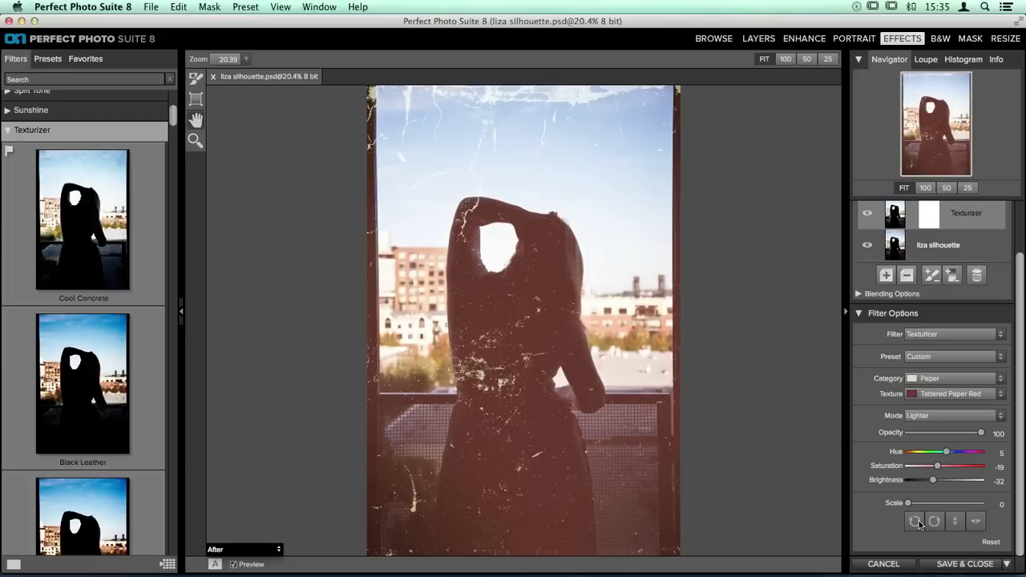
pyautogui.click(915, 524)
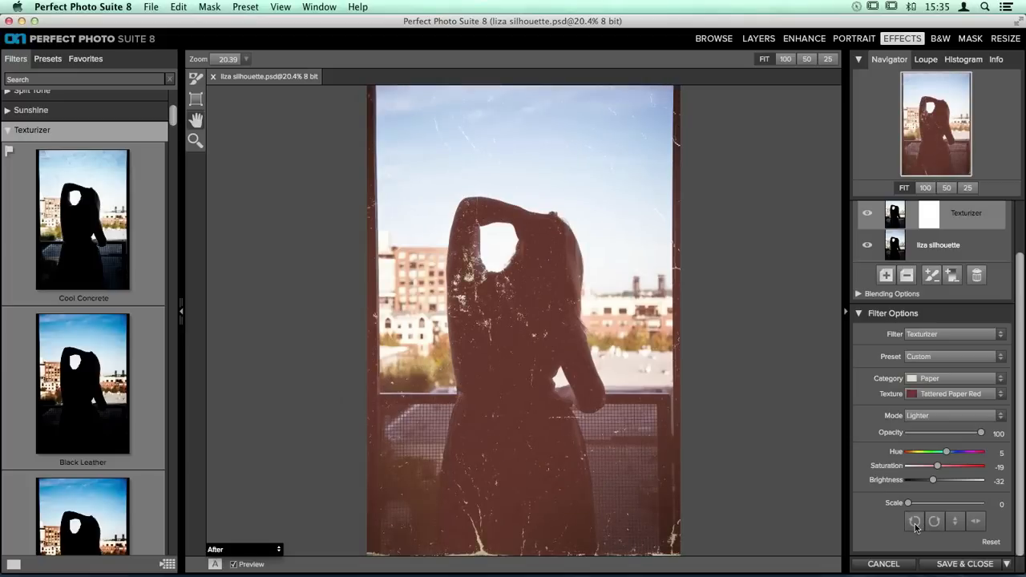
pyautogui.click(915, 523)
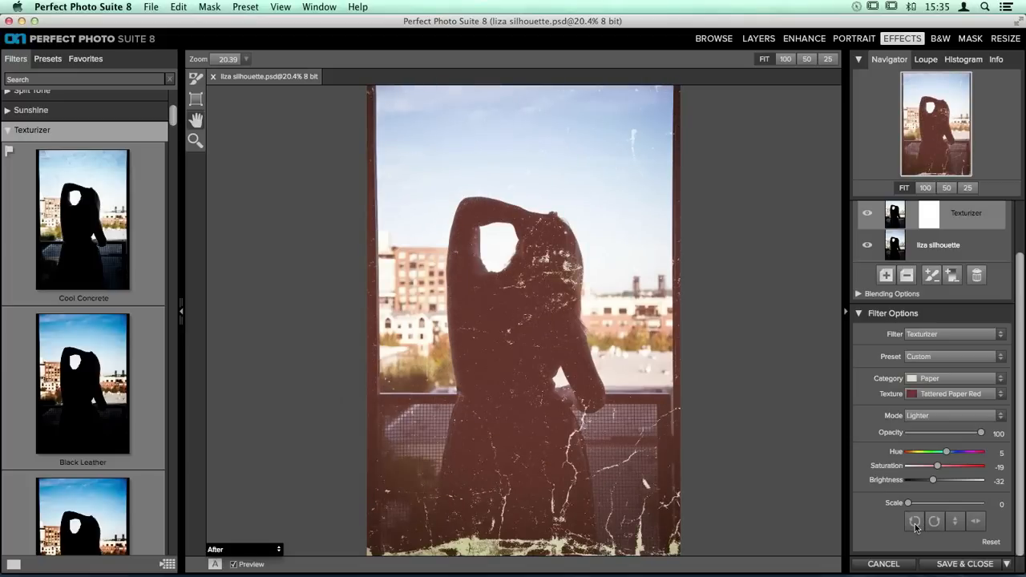
pyautogui.click(915, 525)
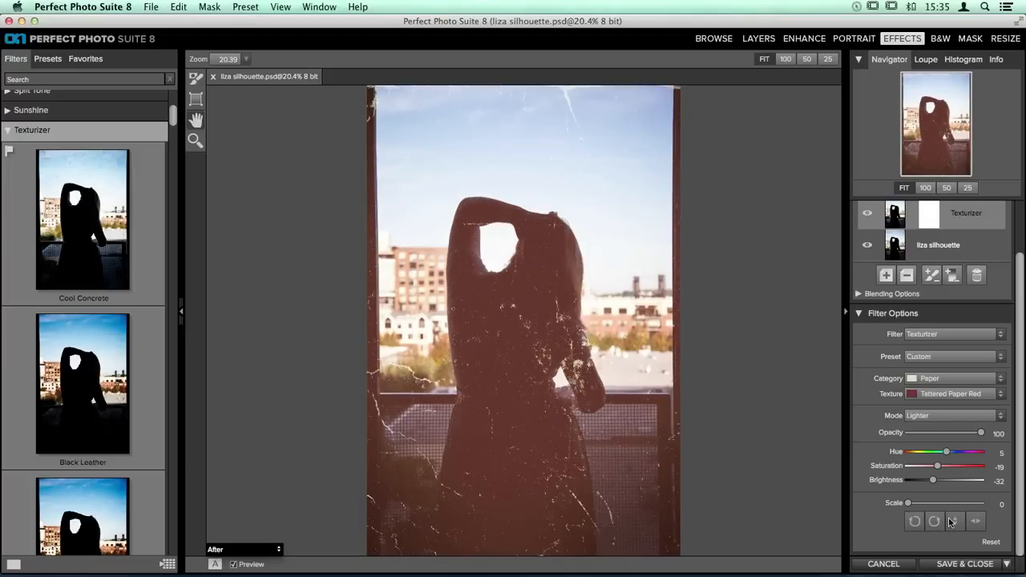
# - Preview the texture's vertical and horizontal flips and keep it flipped horizontally only
pyautogui.click(951, 521)
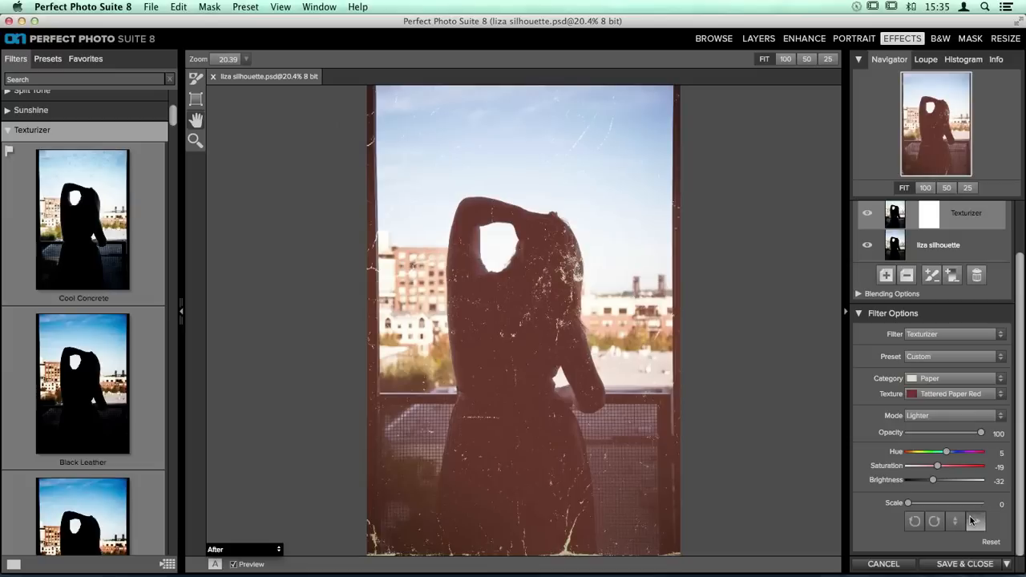
pyautogui.click(972, 519)
pyautogui.click(959, 521)
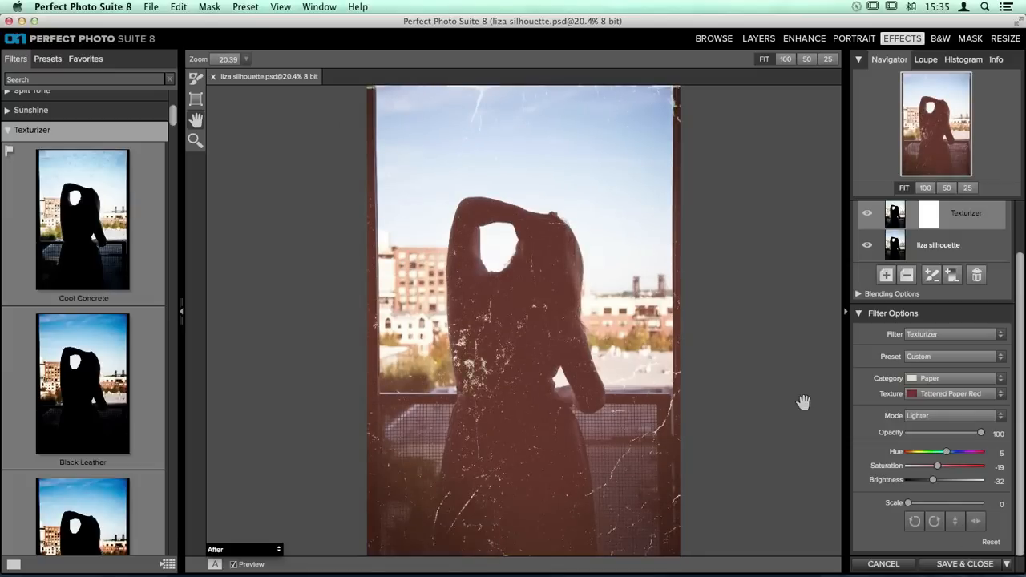
# - Expand the Texturizer layer's Blending Options and review the color and tonal choices for Apply To
pyautogui.scroll(2, 916, 443)
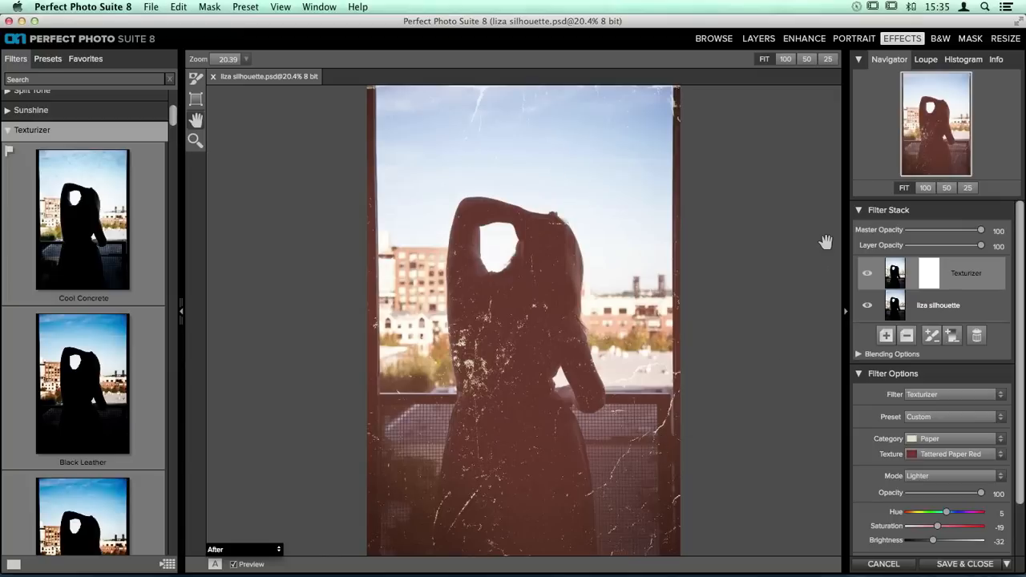
pyautogui.click(869, 354)
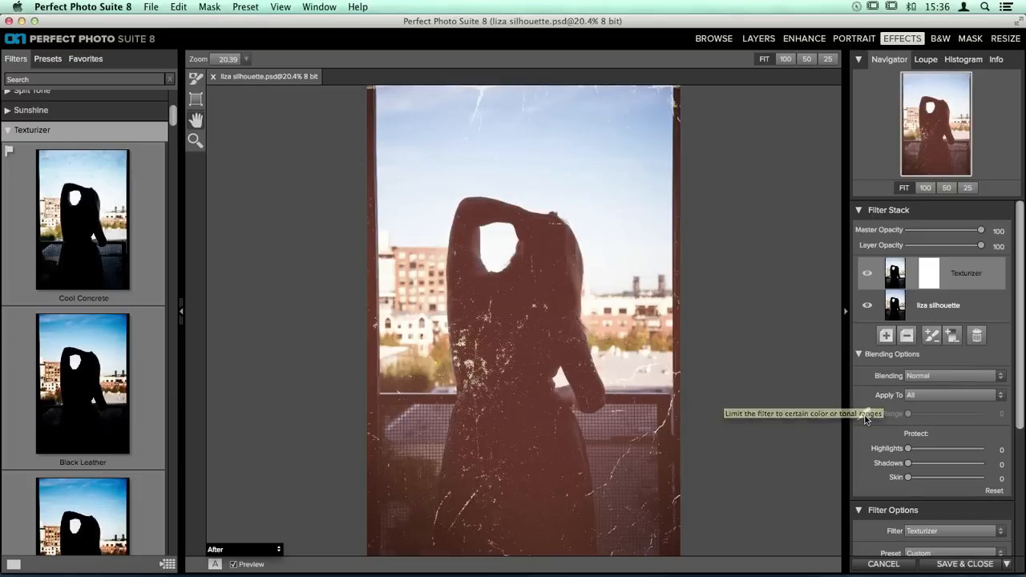
pyautogui.click(980, 395)
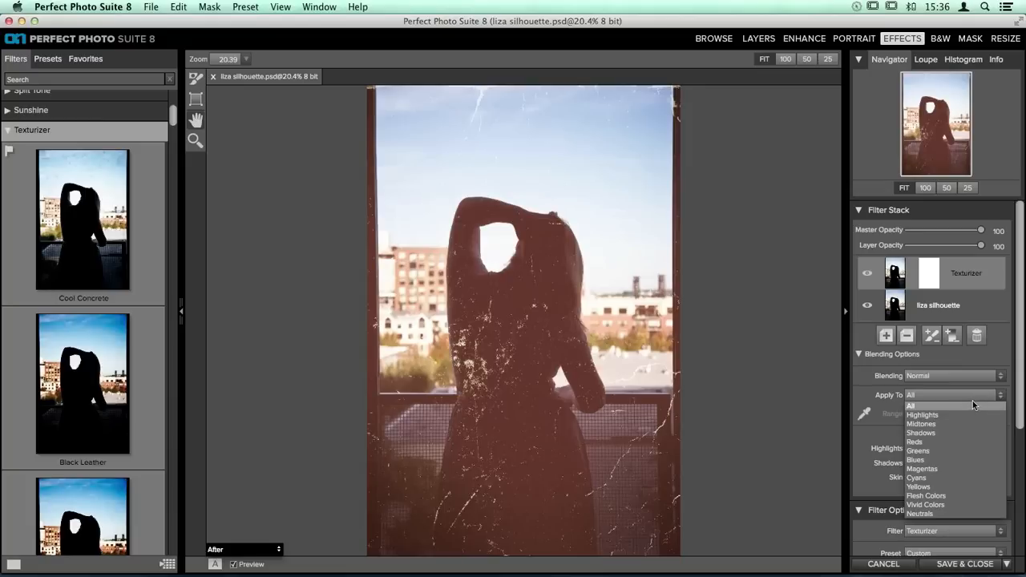
pyautogui.click(968, 398)
pyautogui.scroll(-5, 959, 411)
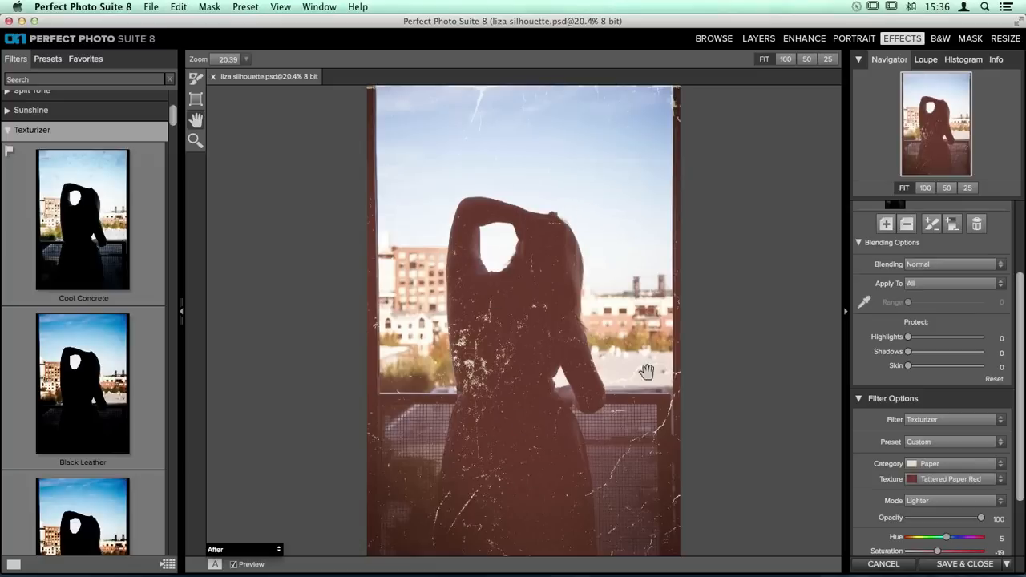
pyautogui.scroll(5, 885, 404)
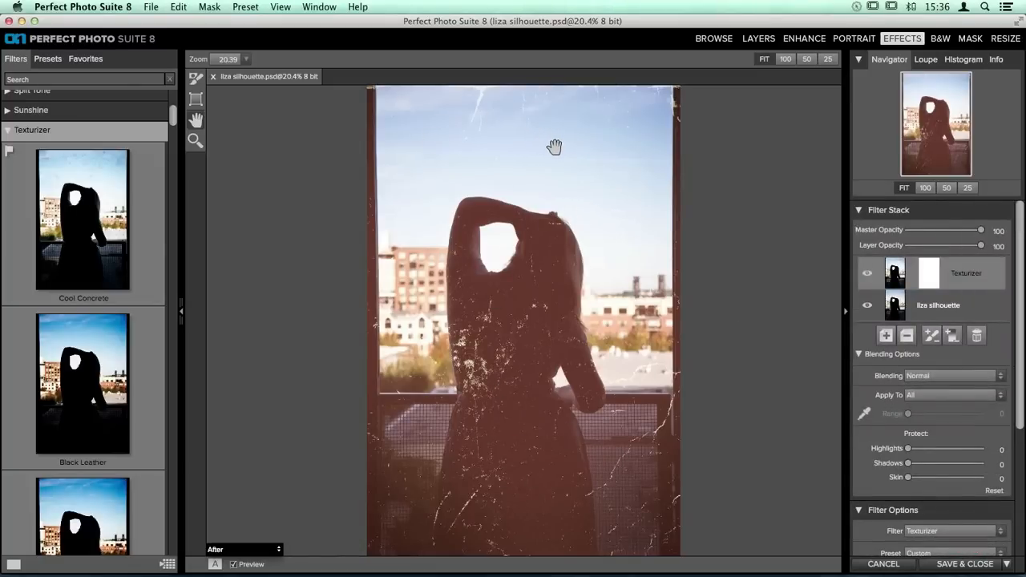
# - Limit the Texturizer layer to Shadows, trying a range of 34 and settling on 62
pyautogui.click(938, 393)
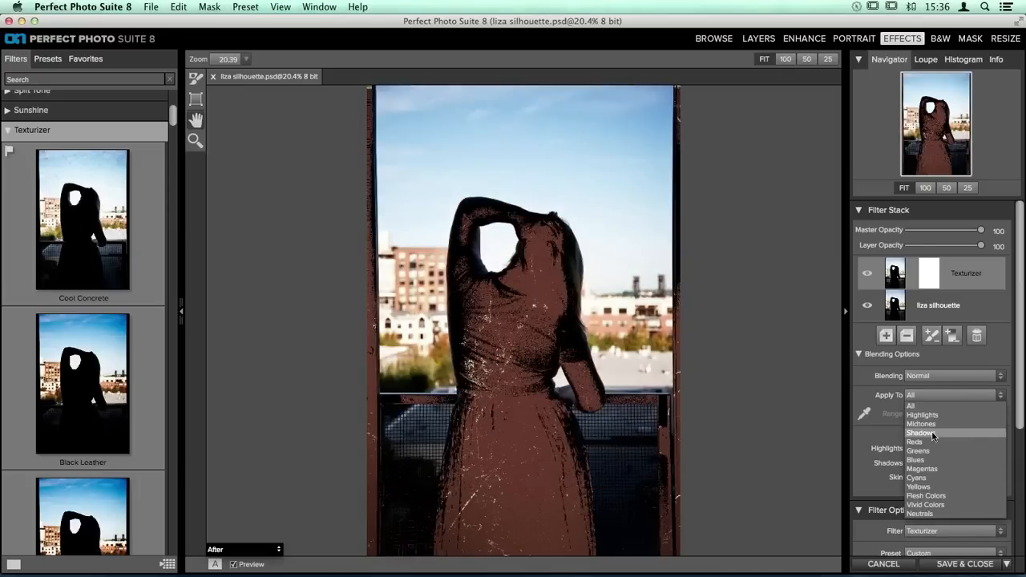
pyautogui.press('Escape')
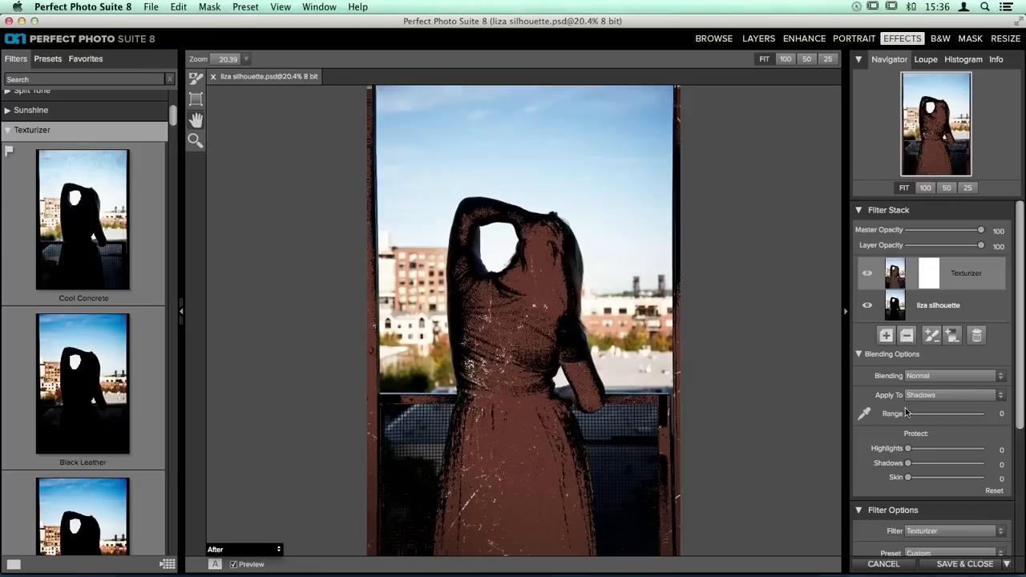
pyautogui.moveTo(908, 414); pyautogui.dragTo(932, 413)
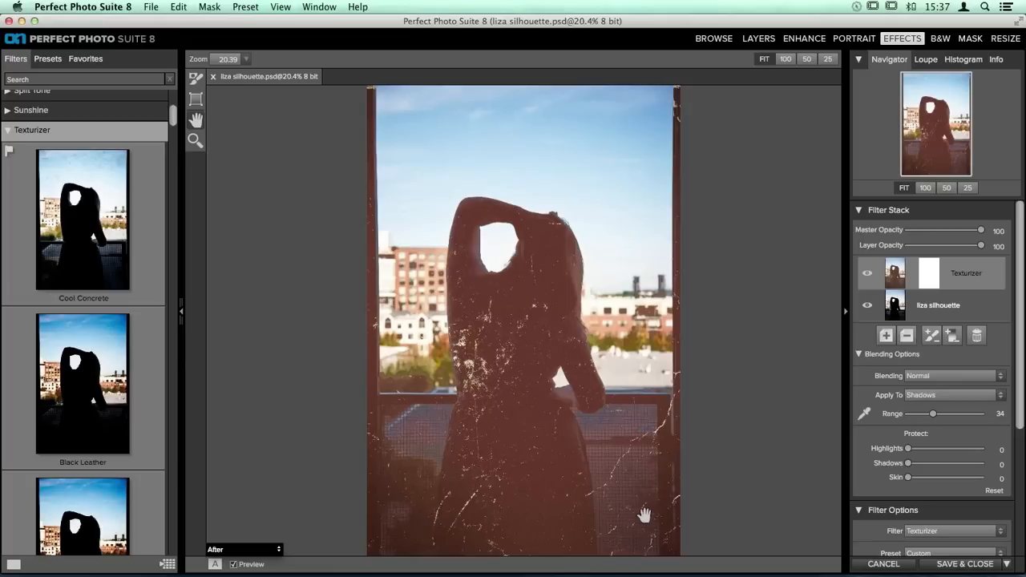
pyautogui.moveTo(660, 564)
pyautogui.moveTo(931, 412); pyautogui.dragTo(953, 414)
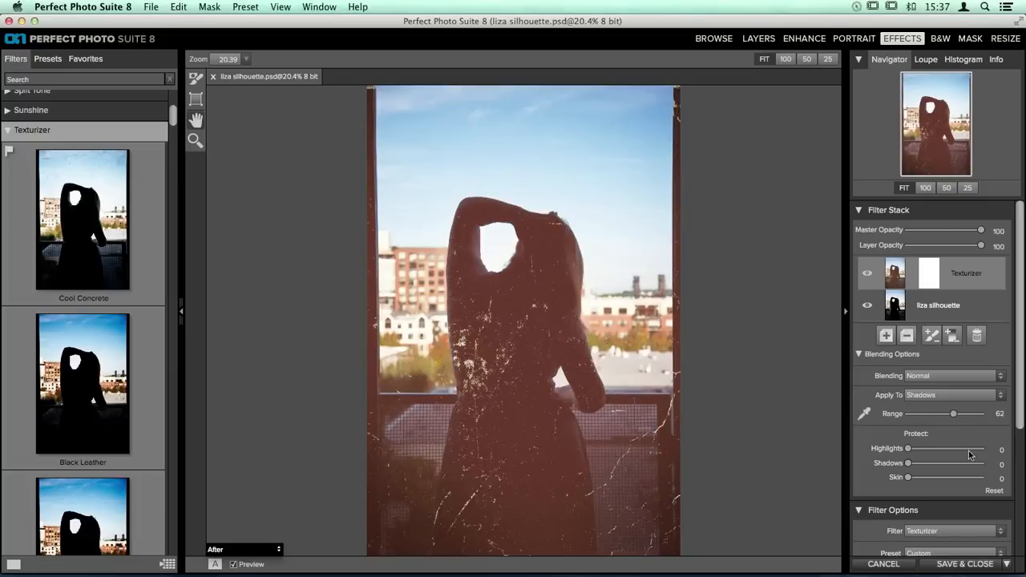
# - Reset the shadow range to 0 and set the Texturizer layer to apply to All again
pyautogui.scroll(-3, 948, 443)
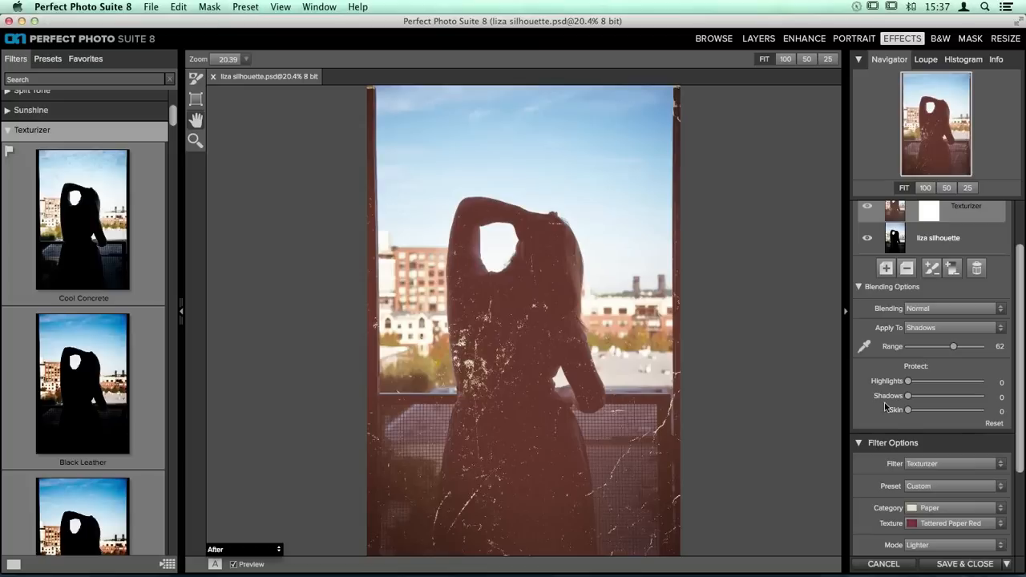
pyautogui.doubleClick(954, 347)
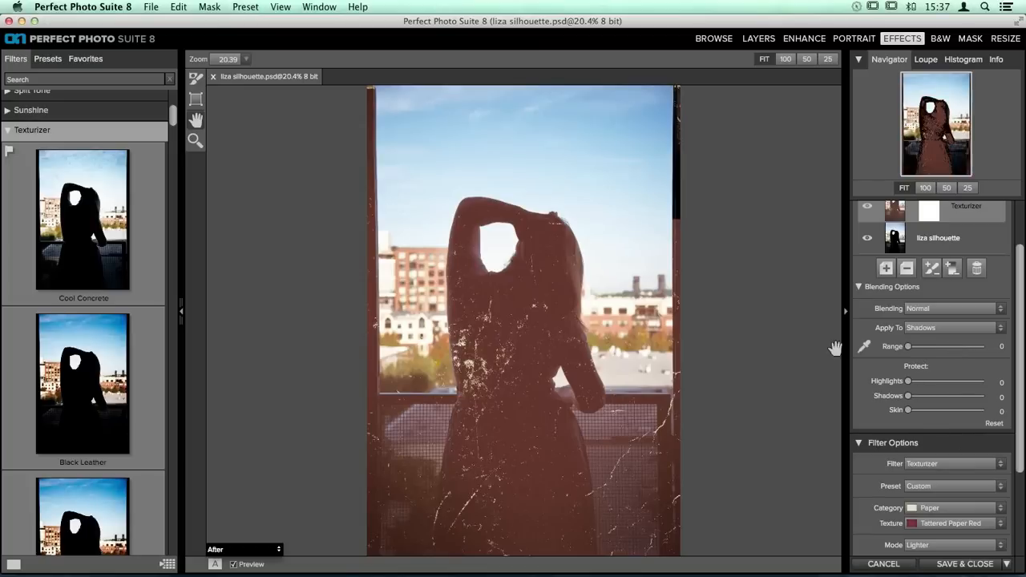
pyautogui.click(929, 327)
pyautogui.click(926, 329)
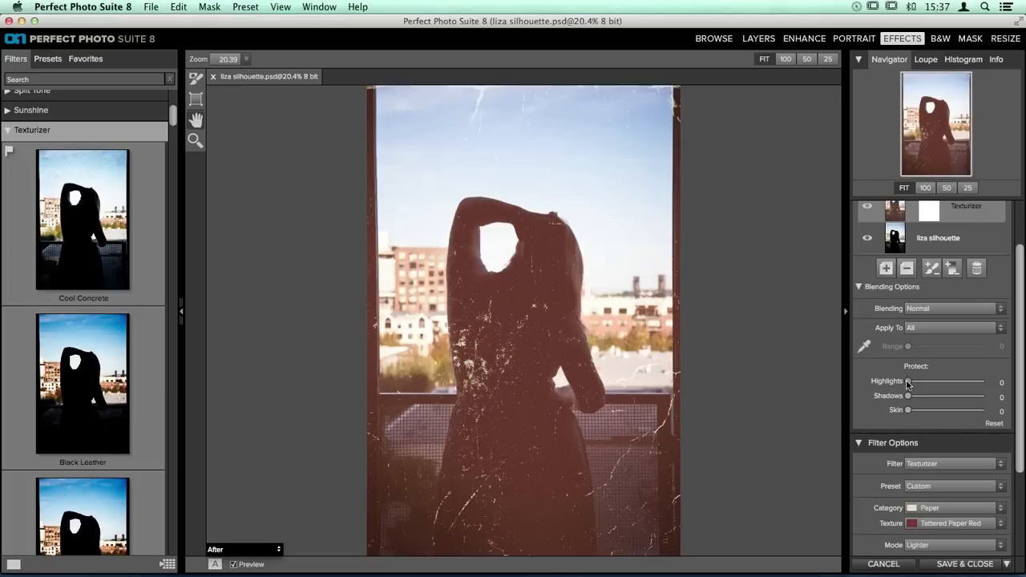
# - Compare the texture with and without highlight protection, and set Protect Highlights to 64
pyautogui.moveTo(908, 385); pyautogui.dragTo(986, 387)
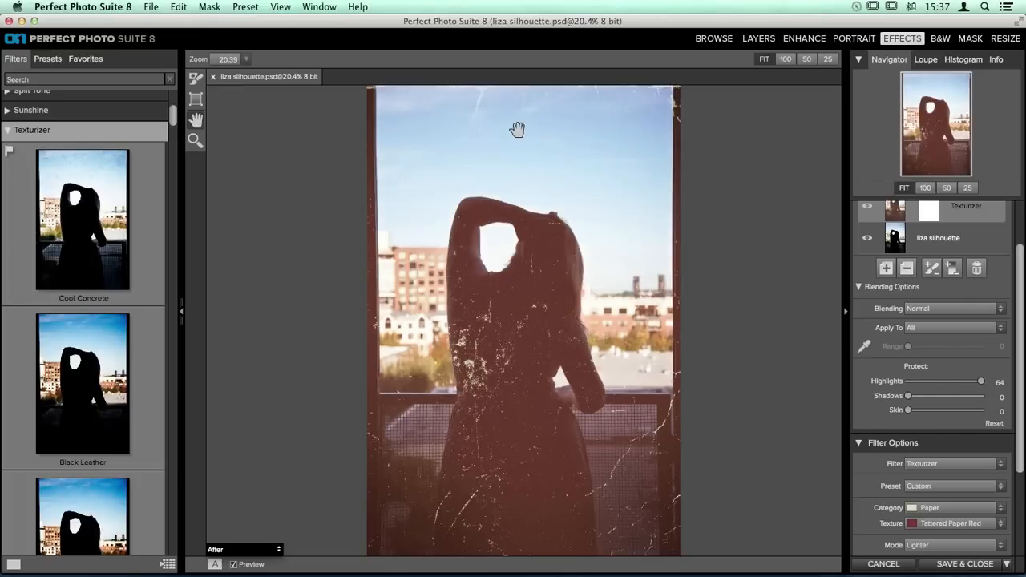
pyautogui.click(909, 382)
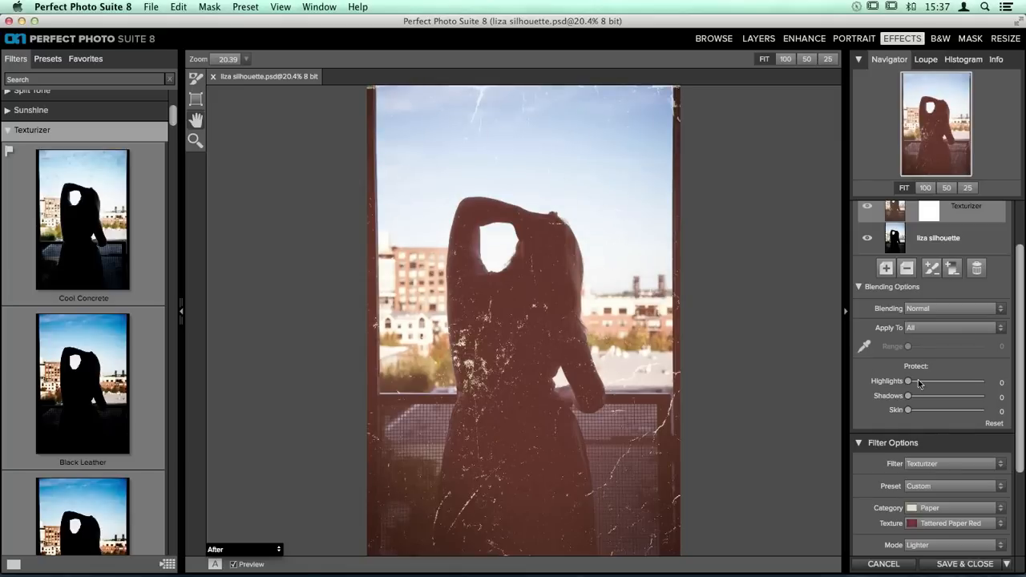
pyautogui.moveTo(908, 383); pyautogui.dragTo(981, 383)
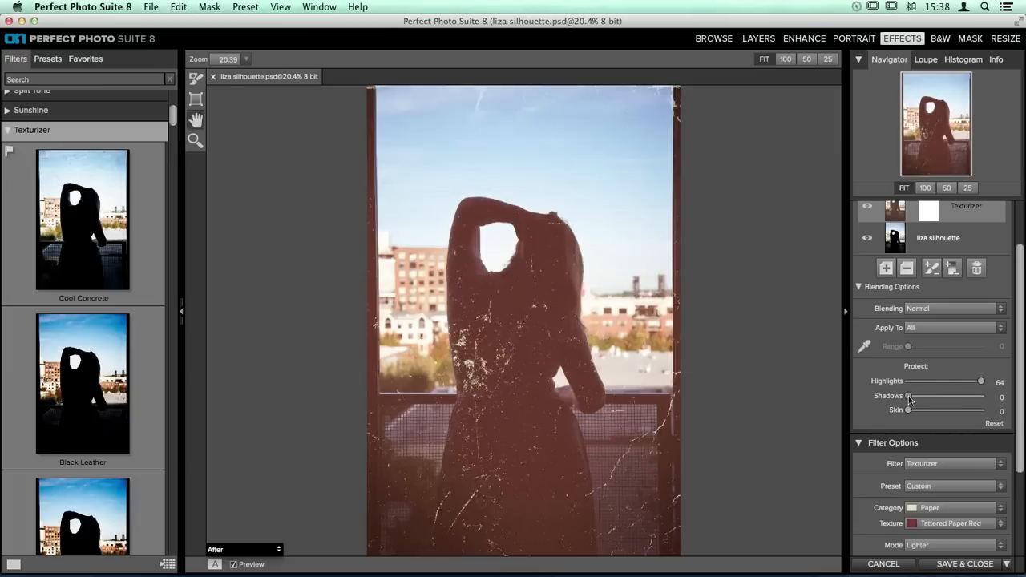
# - Try protecting the shadows at 22 and 3, return Shadows to 0, and set Protect Skin to 59
pyautogui.moveTo(909, 395); pyautogui.dragTo(933, 399)
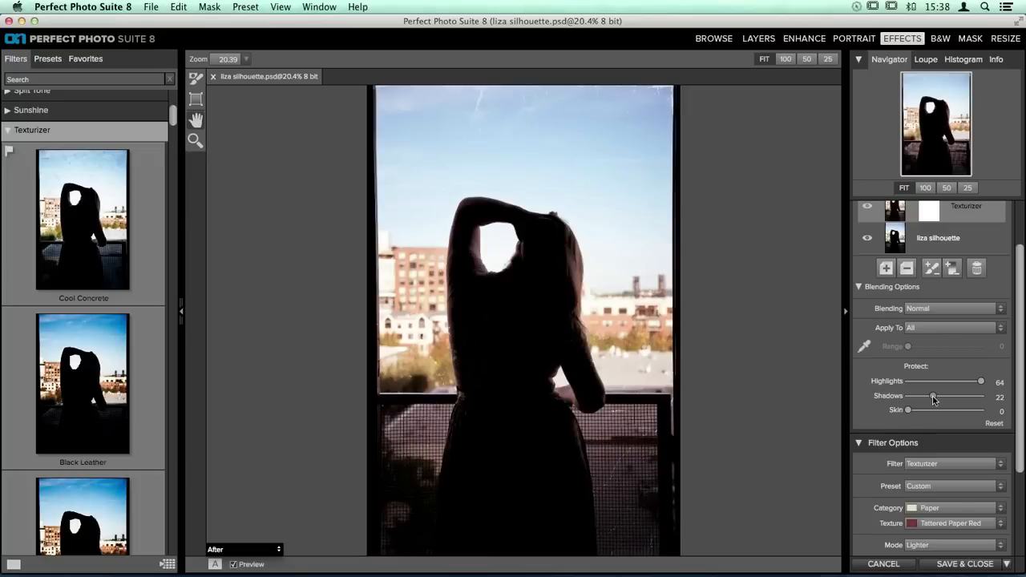
pyautogui.moveTo(934, 399); pyautogui.dragTo(911, 398)
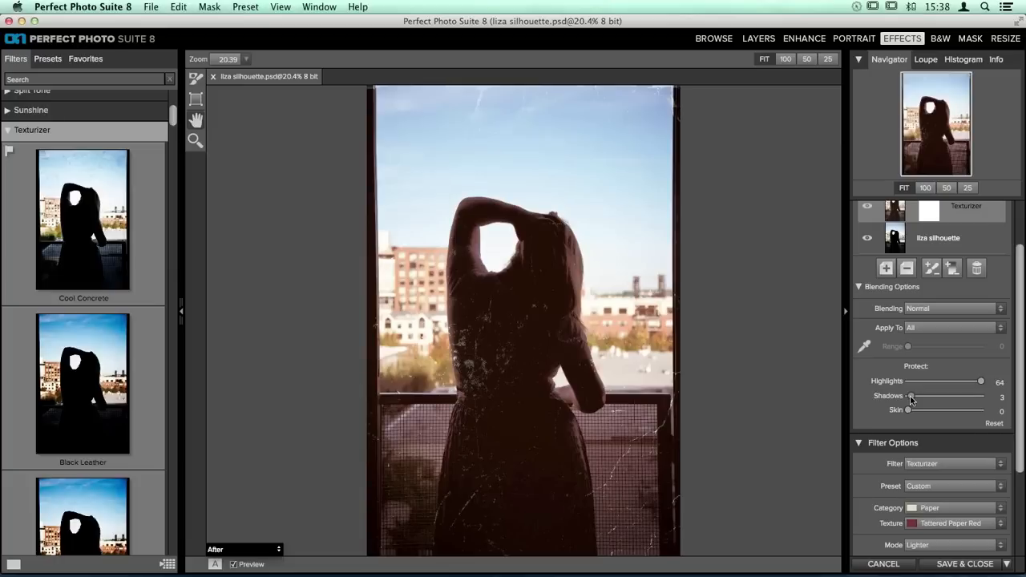
pyautogui.moveTo(911, 398); pyautogui.dragTo(952, 413)
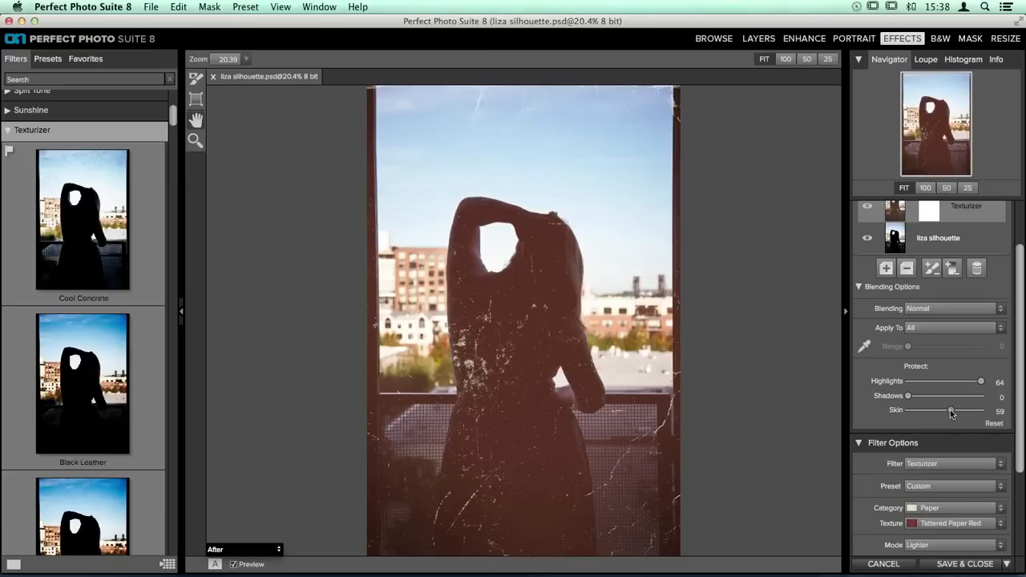
# - Return Protect Skin to 0 and limit the Texturizer layer to Shadows with a range of 55
pyautogui.moveTo(952, 414); pyautogui.dragTo(907, 412)
pyautogui.click(921, 327)
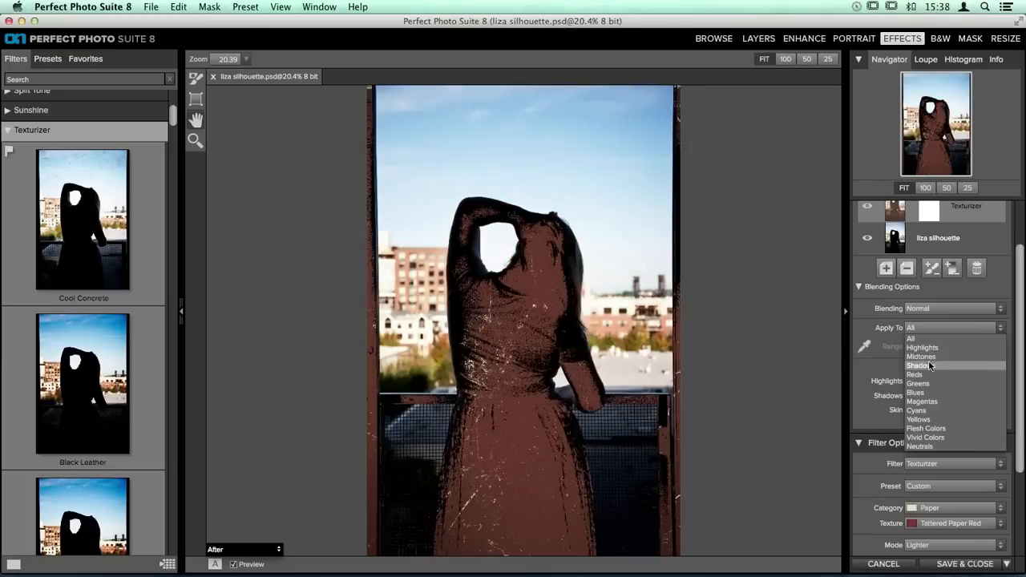
pyautogui.click(929, 366)
pyautogui.moveTo(929, 347); pyautogui.dragTo(948, 351)
# - Try limiting the texture to Highlights and to Midtones, and switch Apply To back to Shadows
pyautogui.click(943, 329)
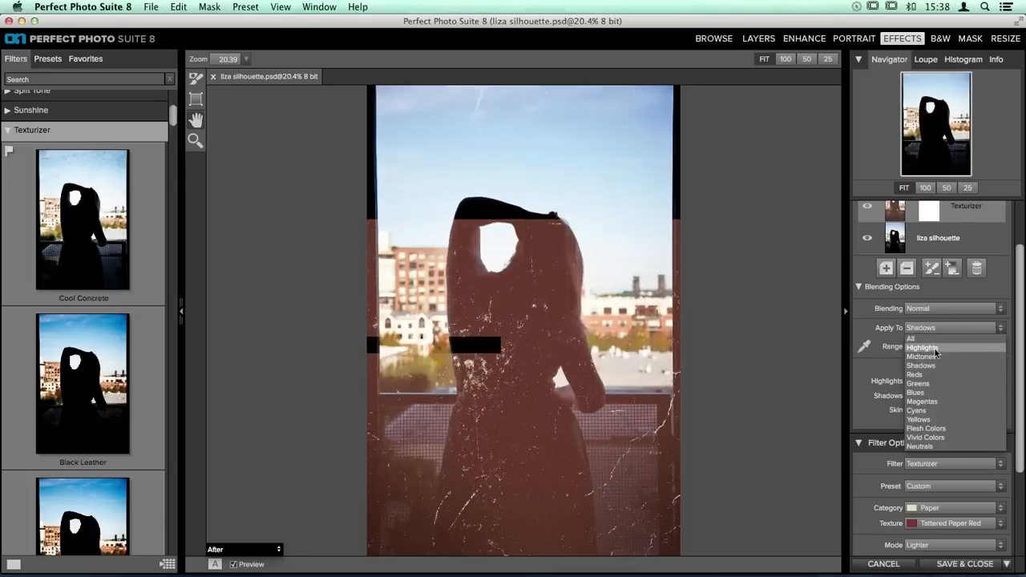
pyautogui.click(934, 349)
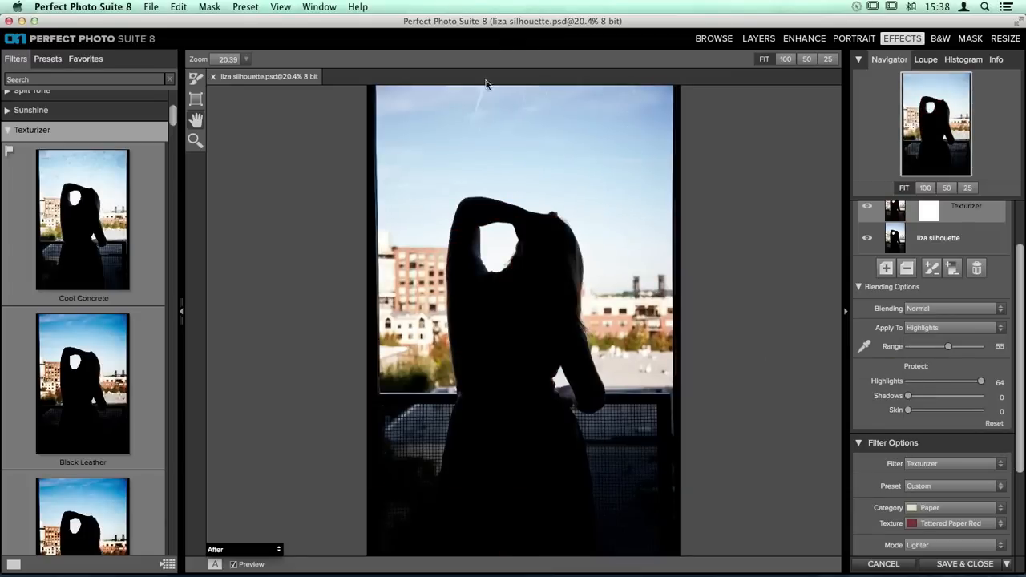
pyautogui.click(920, 329)
pyautogui.click(930, 362)
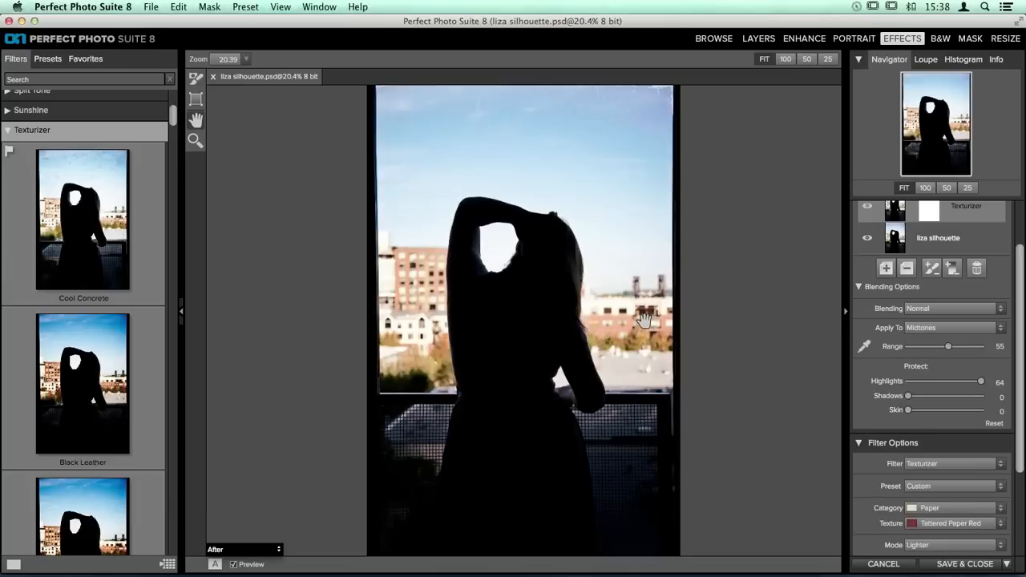
pyautogui.click(933, 326)
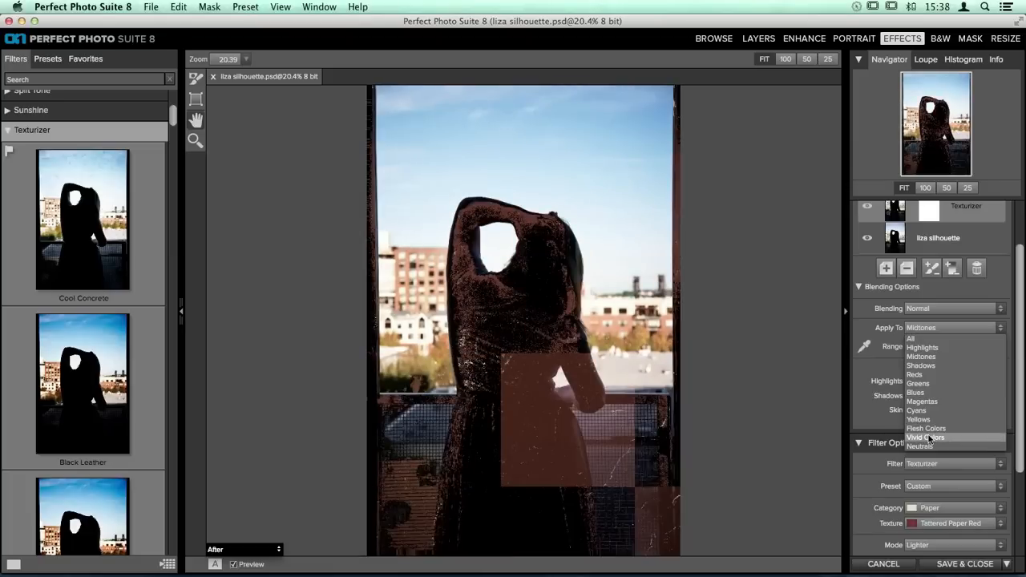
pyautogui.click(937, 367)
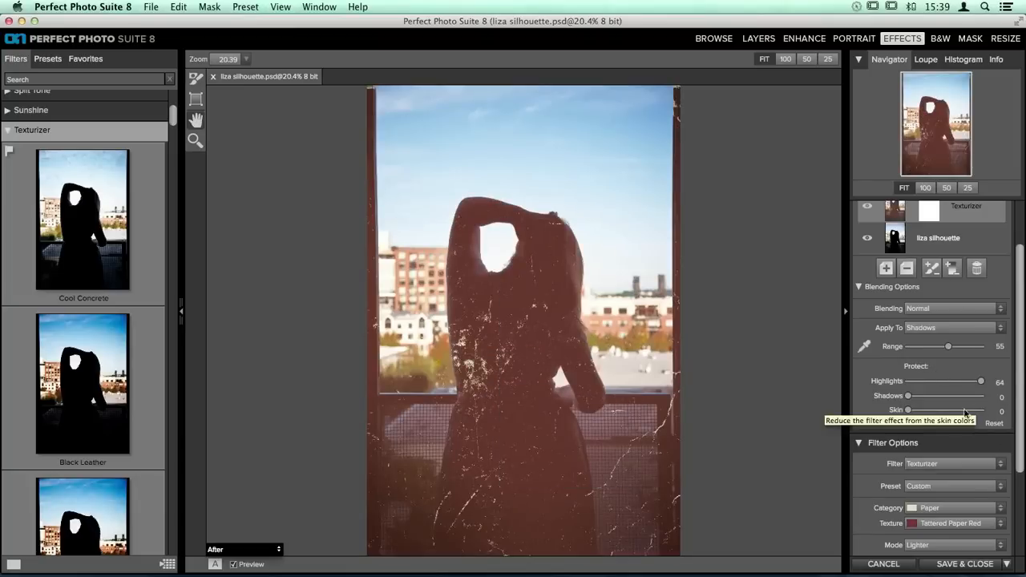
# - Collapse the blending options and lower the Texturizer layer's opacity to 62
pyautogui.scroll(2, 966, 482)
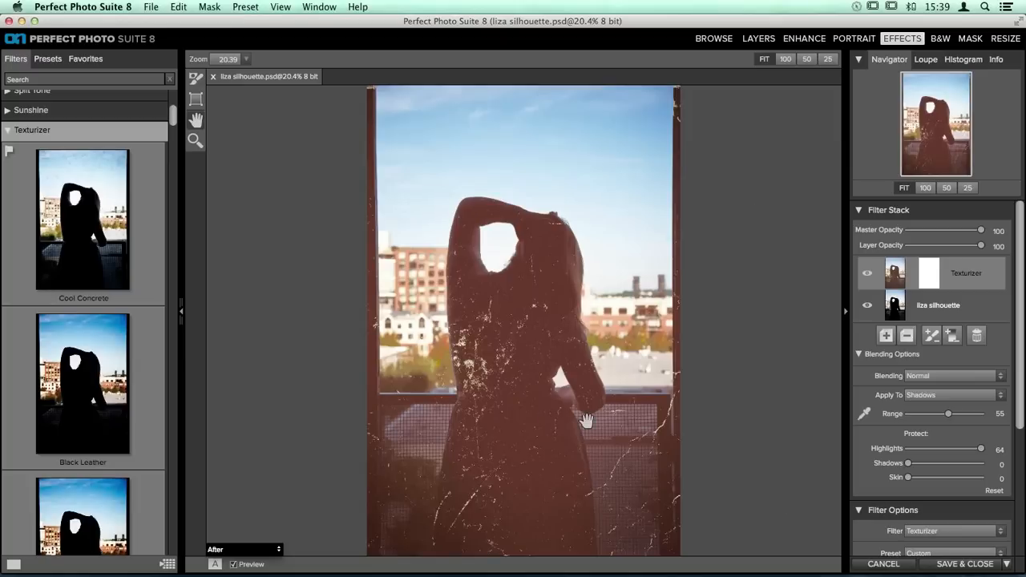
pyautogui.click(860, 354)
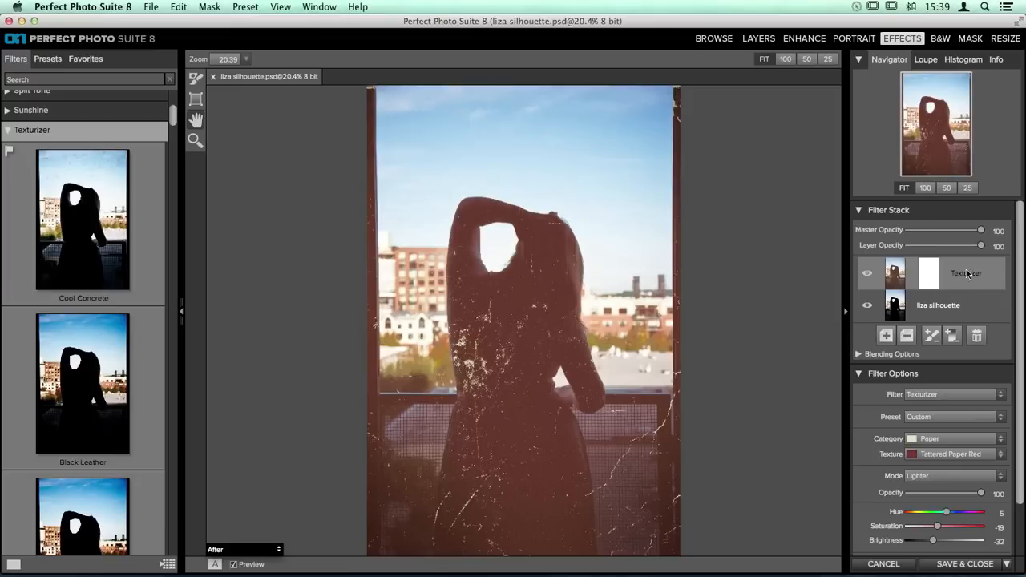
pyautogui.moveTo(981, 245); pyautogui.dragTo(953, 248)
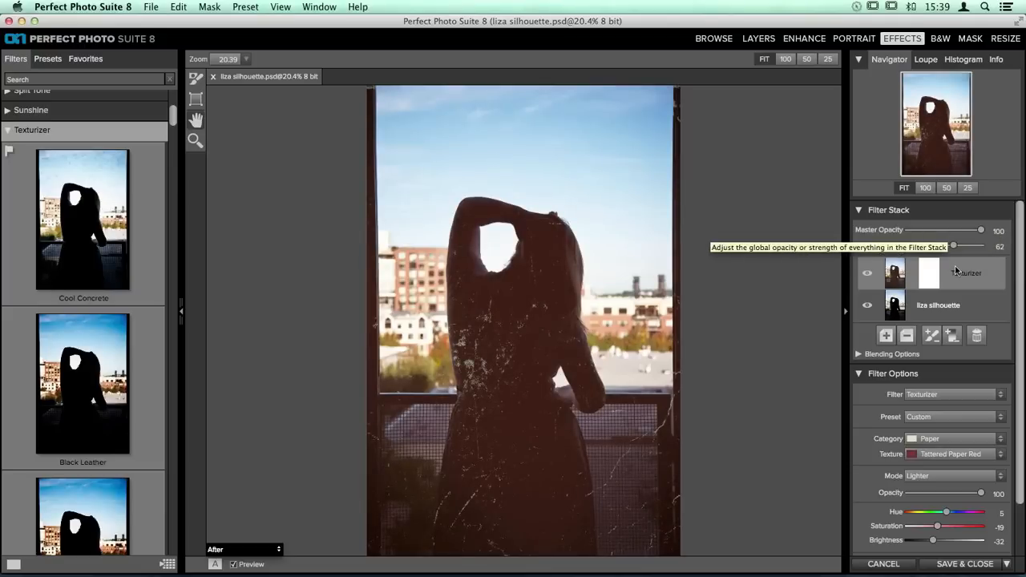
# - Add a new layer above Texturizer in the filter stack and apply the Blue Photo Filter preset to it
pyautogui.click(886, 335)
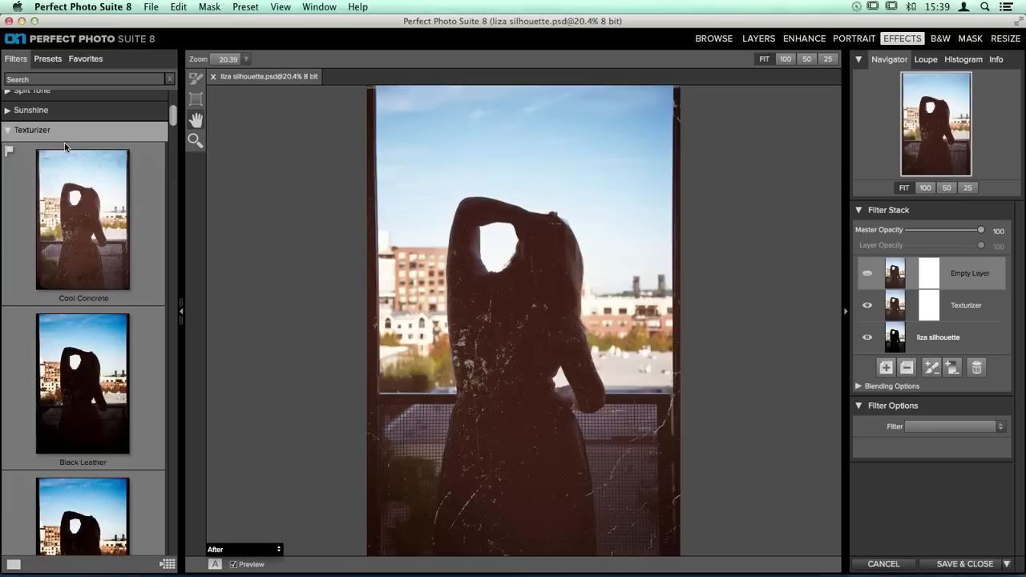
pyautogui.click(37, 130)
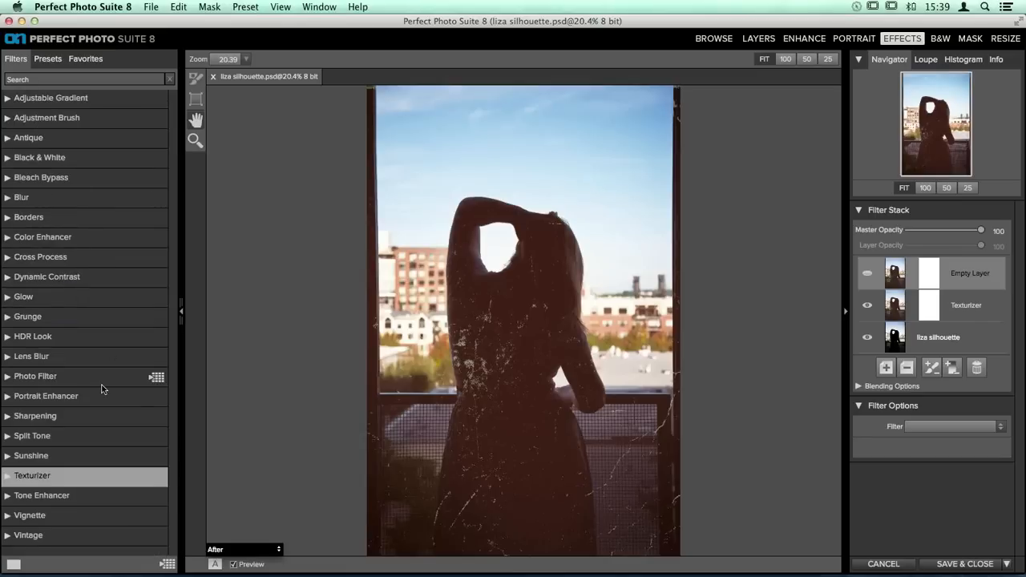
pyautogui.click(60, 376)
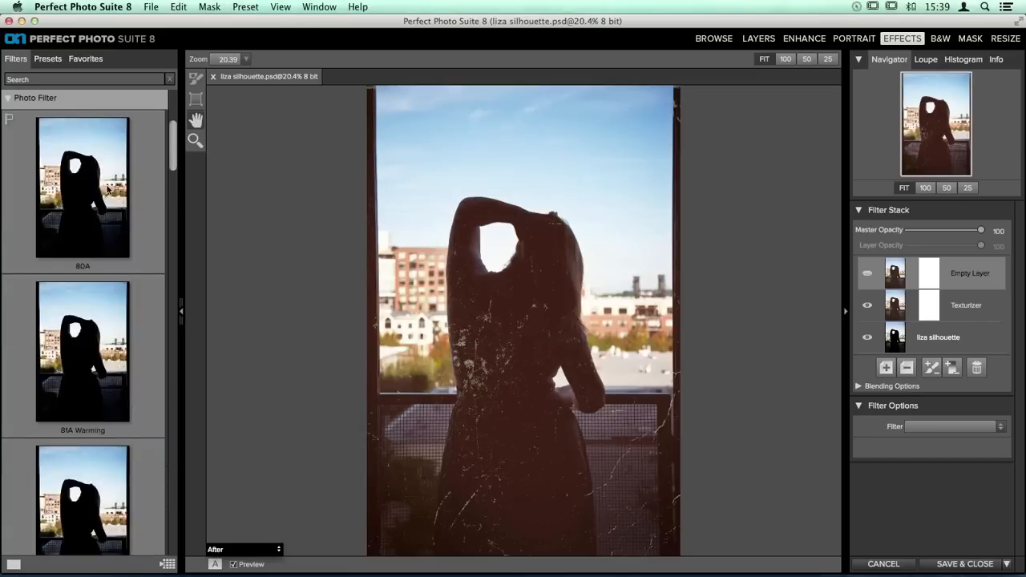
pyautogui.scroll(-2, 132, 189)
pyautogui.scroll(-8, 131, 189)
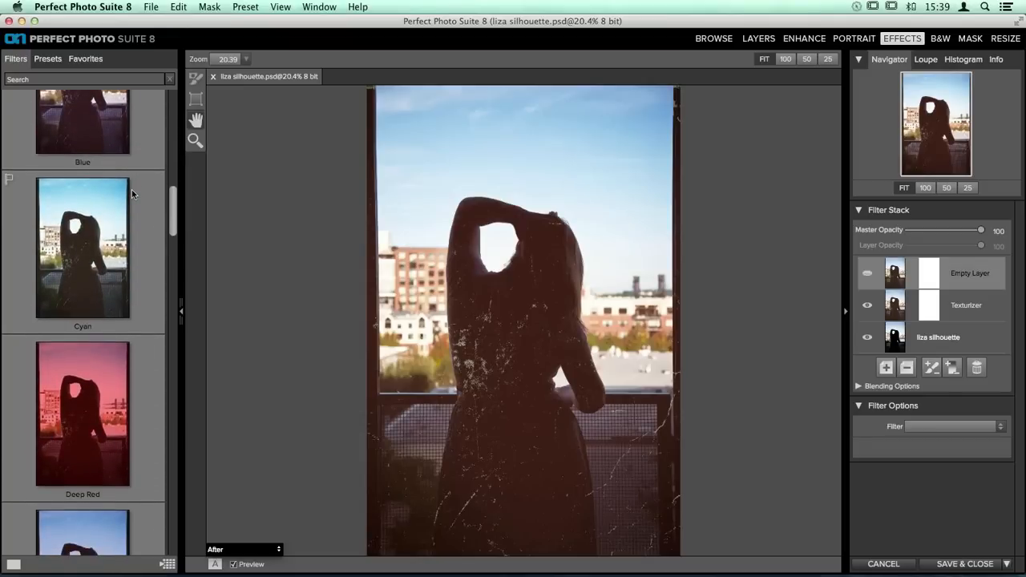
pyautogui.scroll(1, 132, 189)
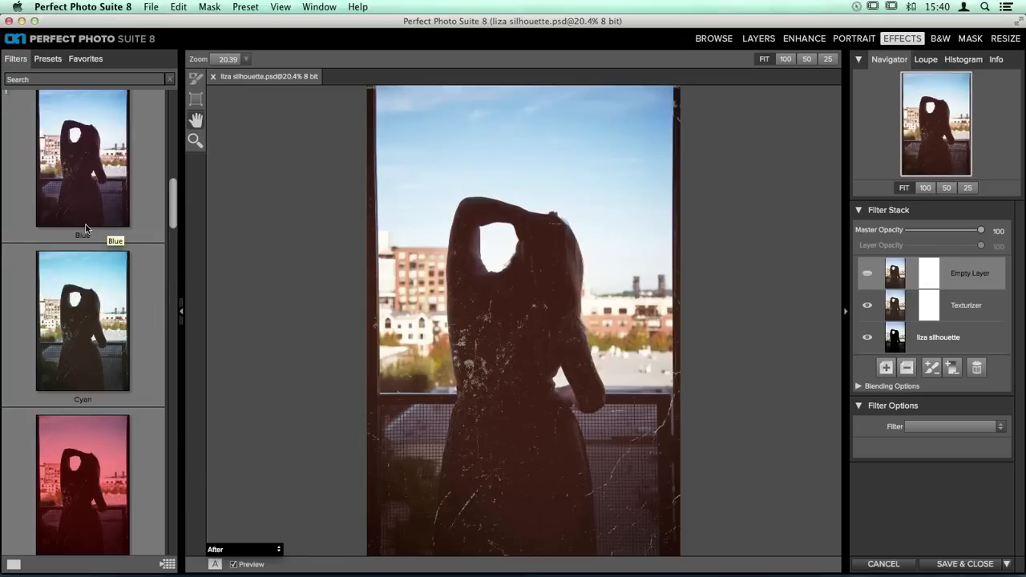
pyautogui.scroll(-5, 86, 228)
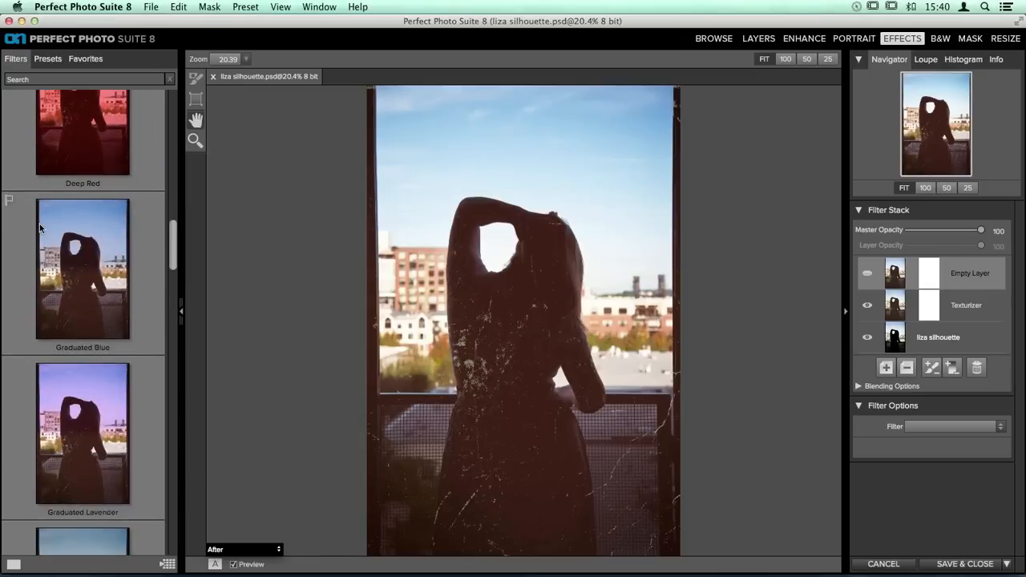
pyautogui.scroll(5, 39, 228)
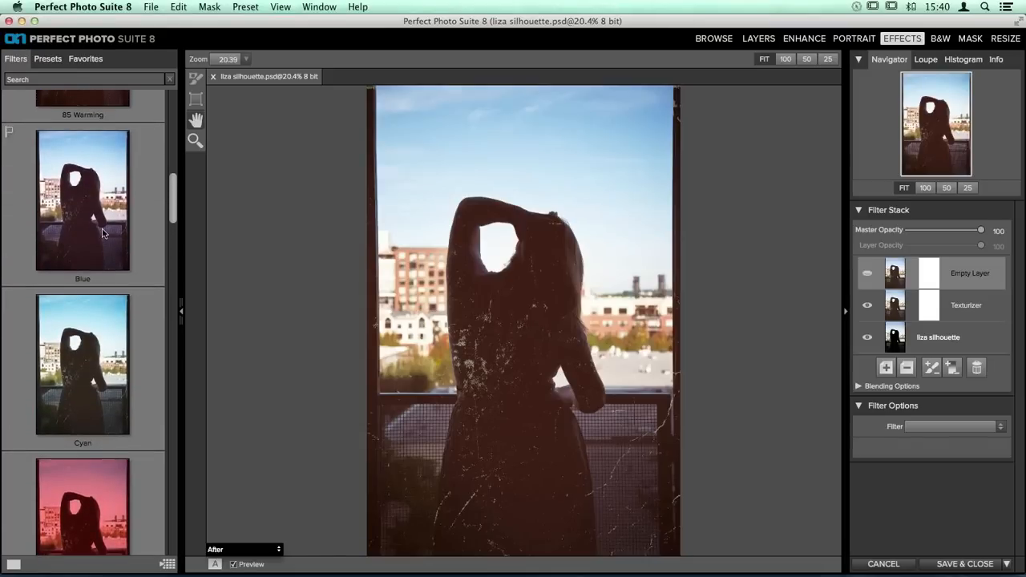
pyautogui.click(80, 204)
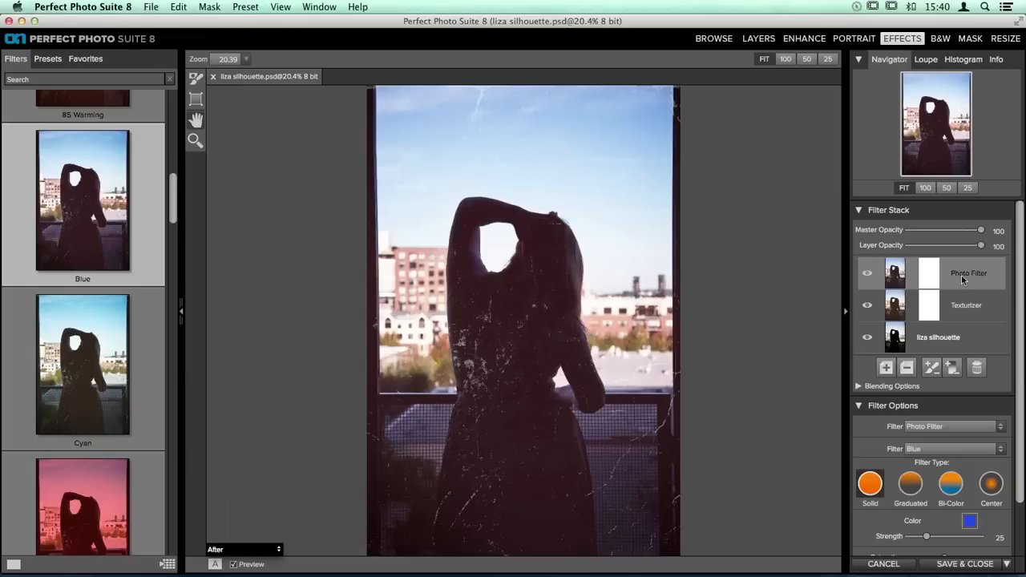
# - Restore the Texturizer layer's opacity to 100 and, with the Photo Filter layer reselected, keep master and layer opacity at 100
pyautogui.click(900, 313)
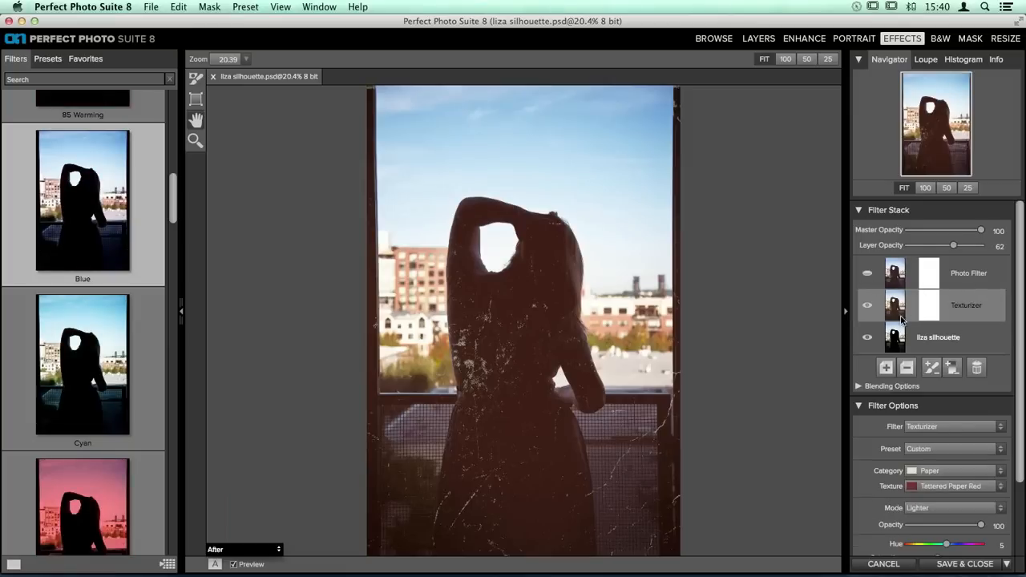
pyautogui.moveTo(953, 245); pyautogui.dragTo(981, 245)
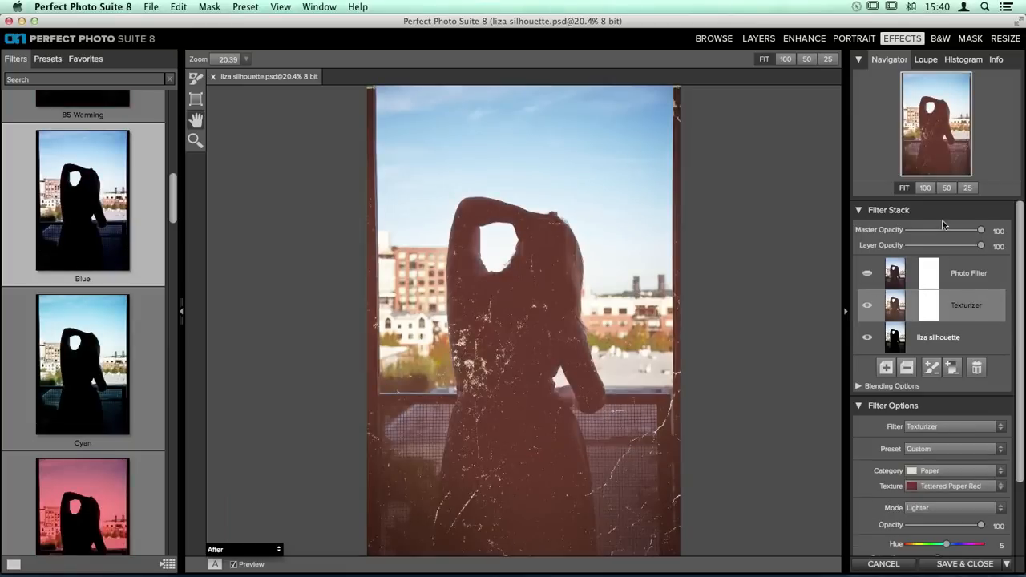
pyautogui.click(898, 276)
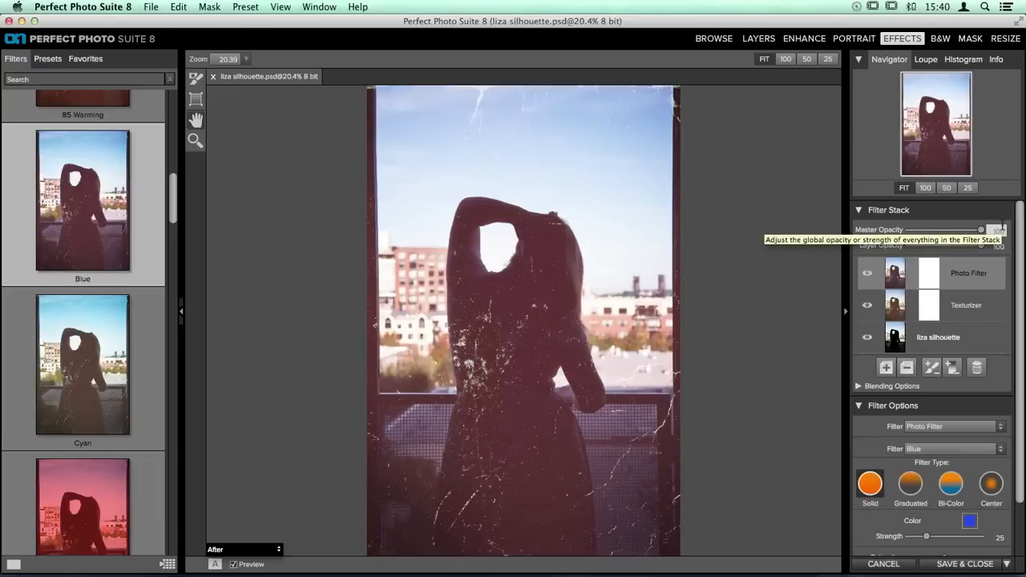
pyautogui.moveTo(981, 230); pyautogui.dragTo(1011, 232)
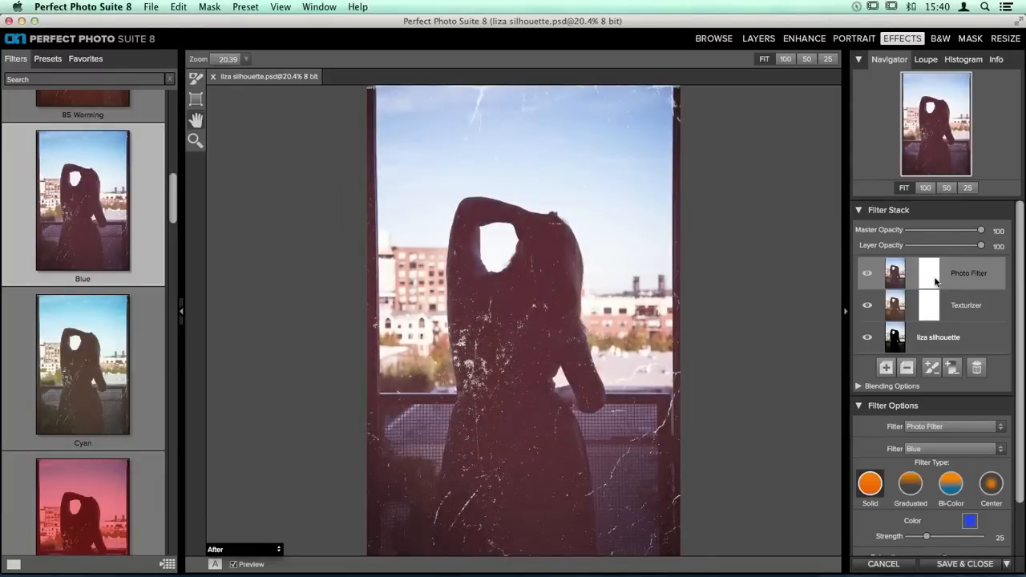
pyautogui.moveTo(981, 246)
pyautogui.mouseDown()
pyautogui.moveTo(904, 252)
pyautogui.moveTo(981, 245)
pyautogui.mouseUp()
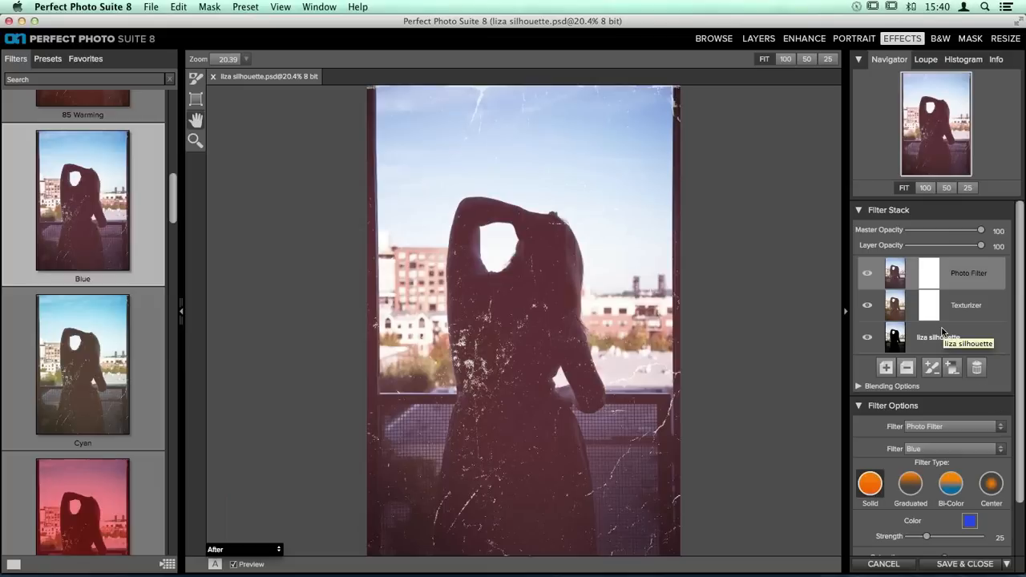
# - Set the Photo Filter's strength to 100 and its mode to Strong
pyautogui.scroll(-3, 944, 309)
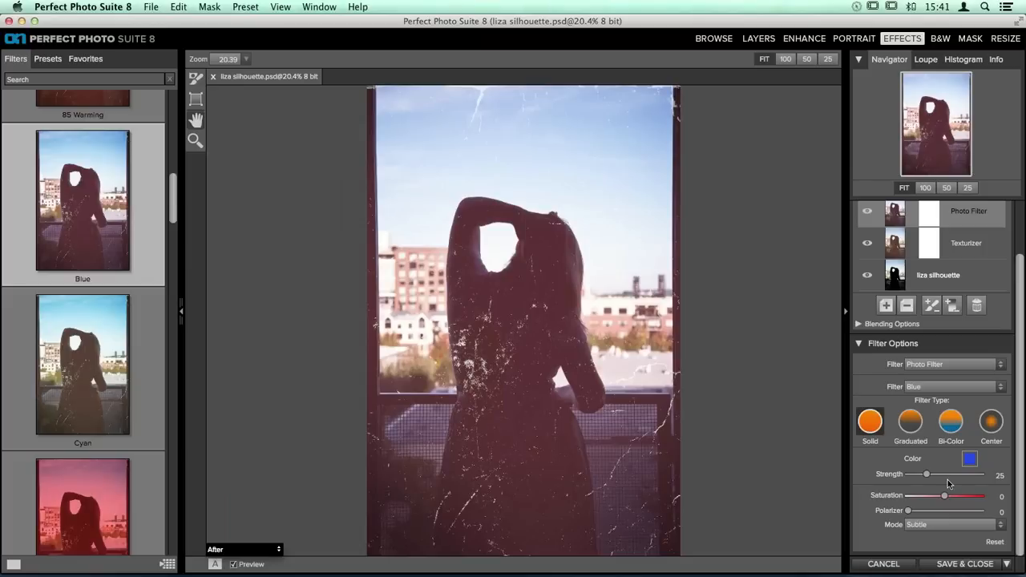
pyautogui.moveTo(927, 474); pyautogui.dragTo(994, 476)
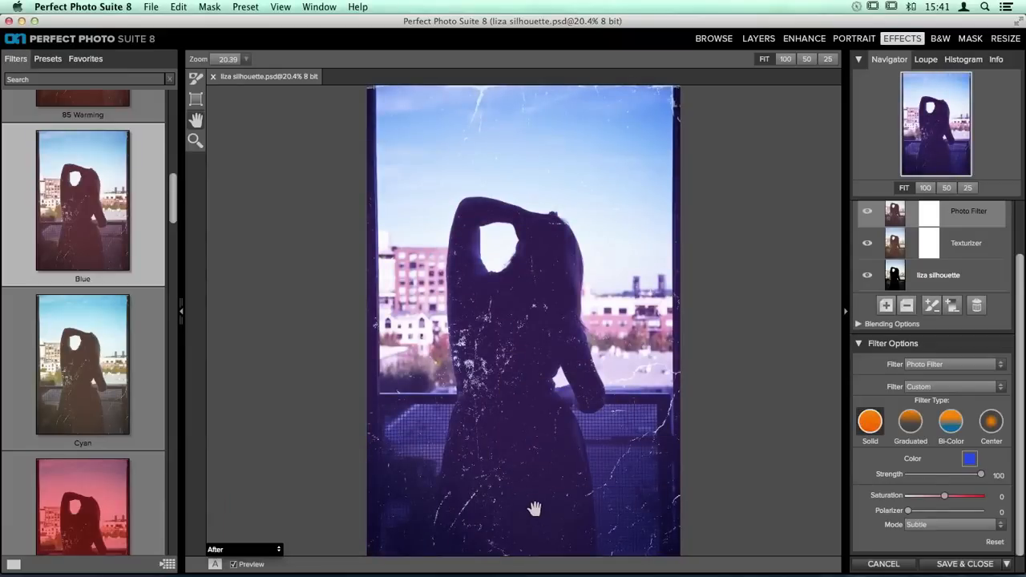
pyautogui.click(917, 525)
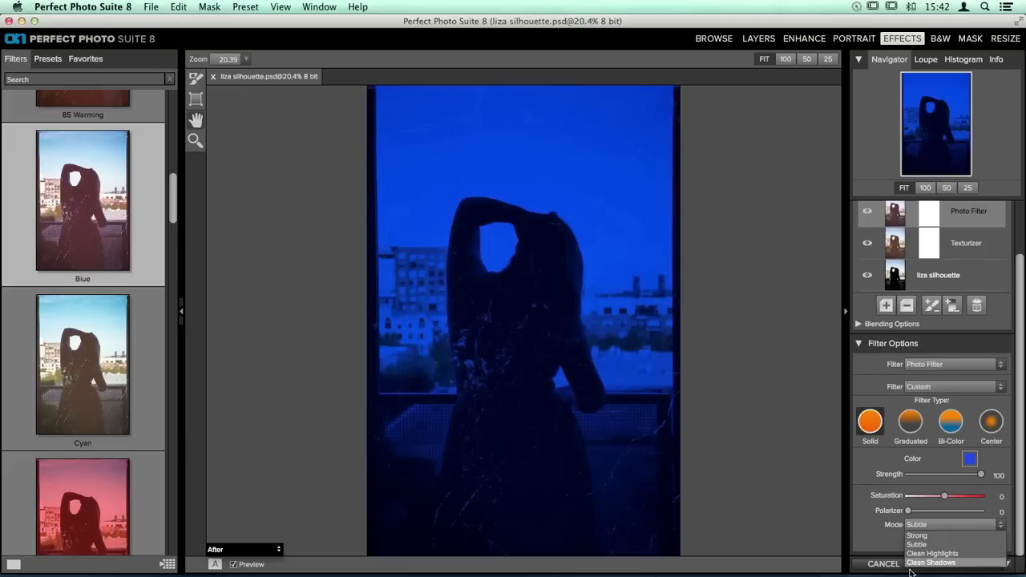
pyautogui.click(921, 535)
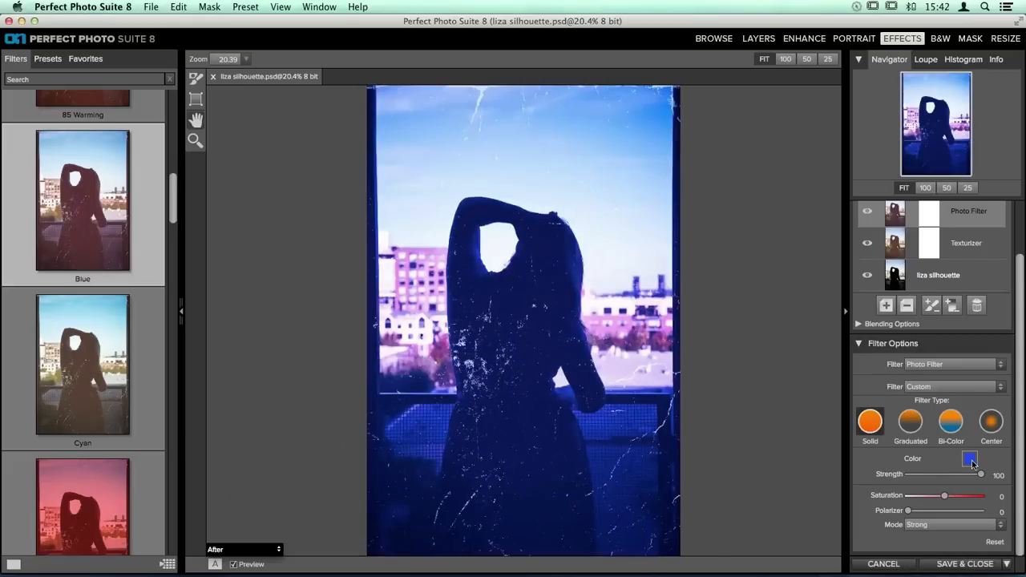
# - Expand the Photo Filter layer's blending options and set its blending mode to Color
pyautogui.scroll(2, 971, 461)
pyautogui.click(903, 386)
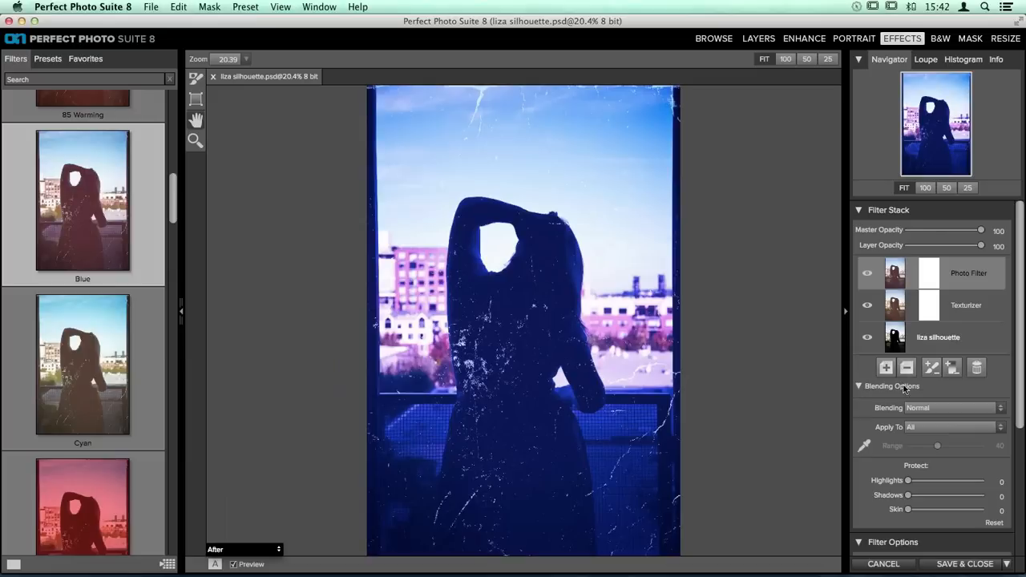
pyautogui.scroll(-2, 930, 382)
pyautogui.click(971, 322)
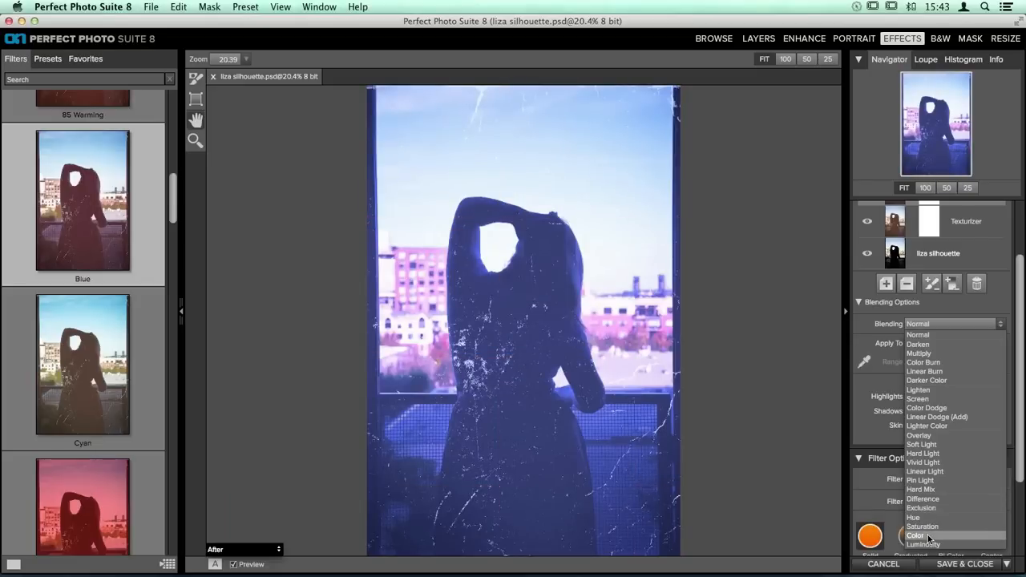
pyautogui.click(928, 537)
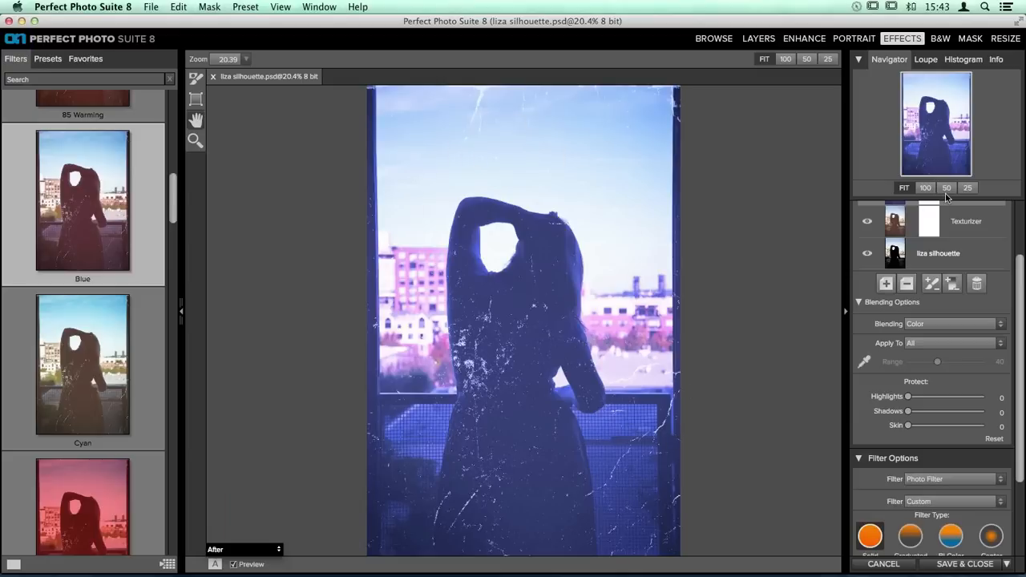
# - Try Luminosity blending on the Photo Filter layer, compare it with the layer hidden, and set the blending back to Color
pyautogui.click(917, 324)
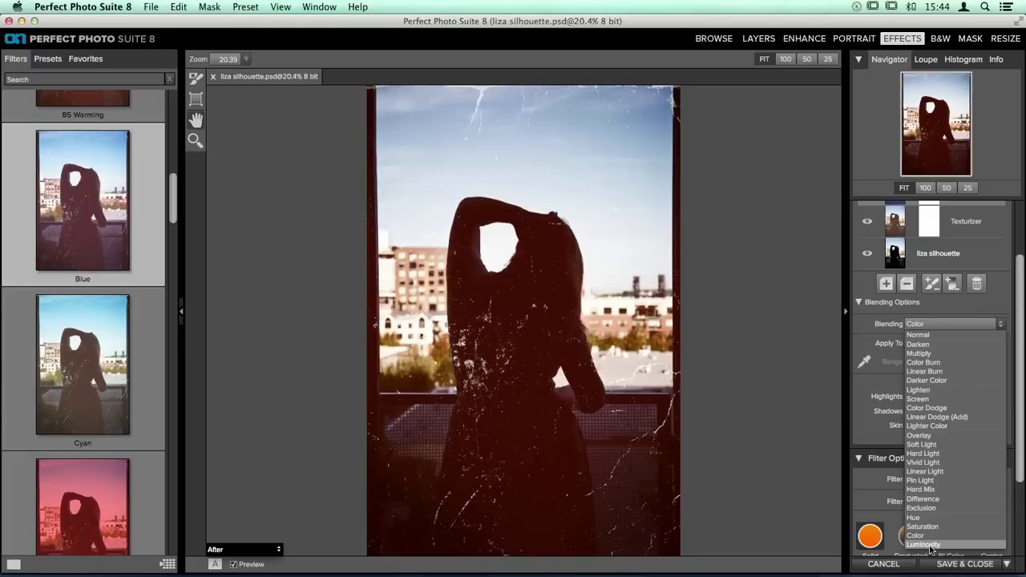
pyautogui.click(924, 545)
pyautogui.scroll(3, 922, 360)
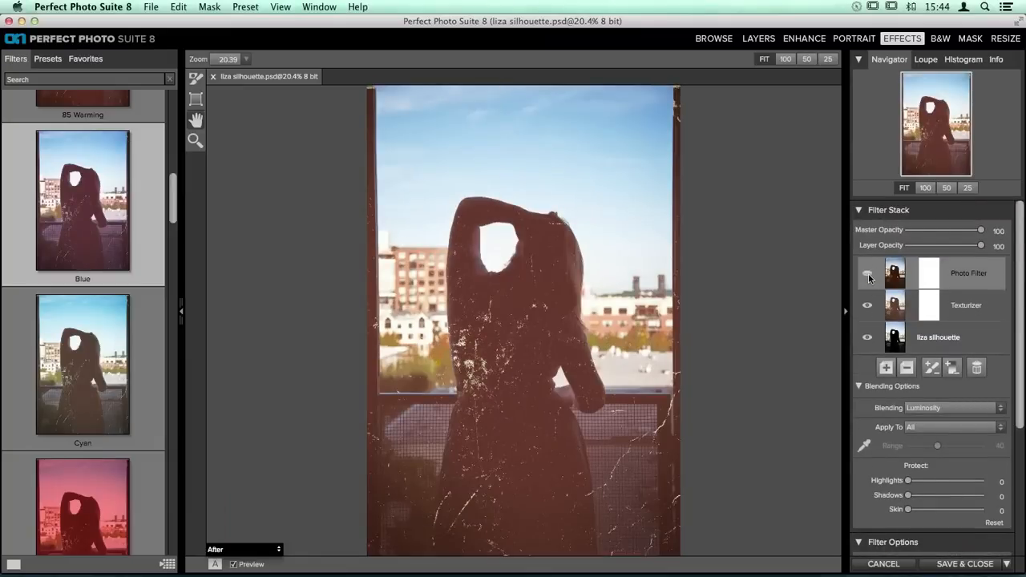
pyautogui.click(867, 275)
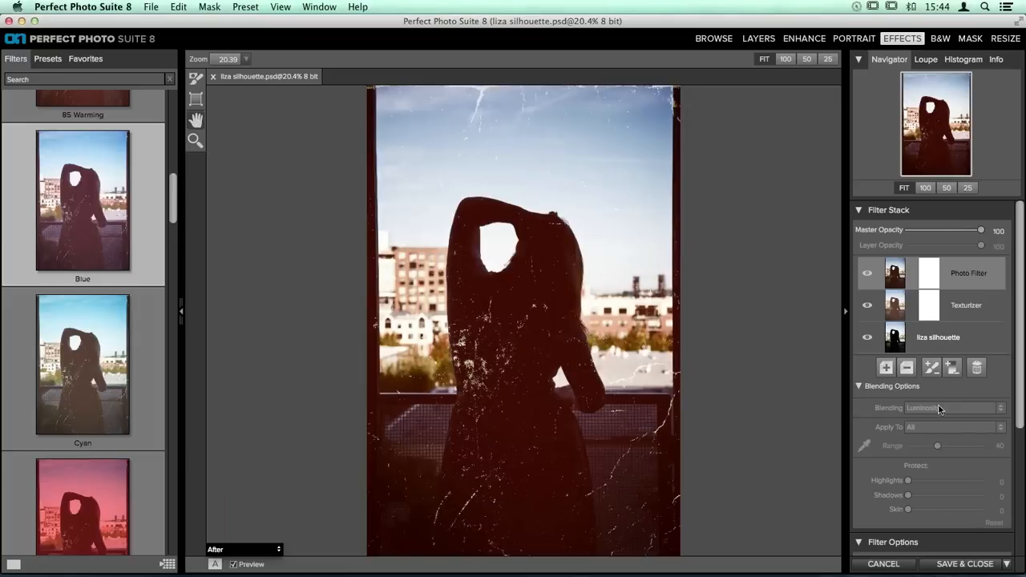
pyautogui.click(898, 301)
pyautogui.click(894, 281)
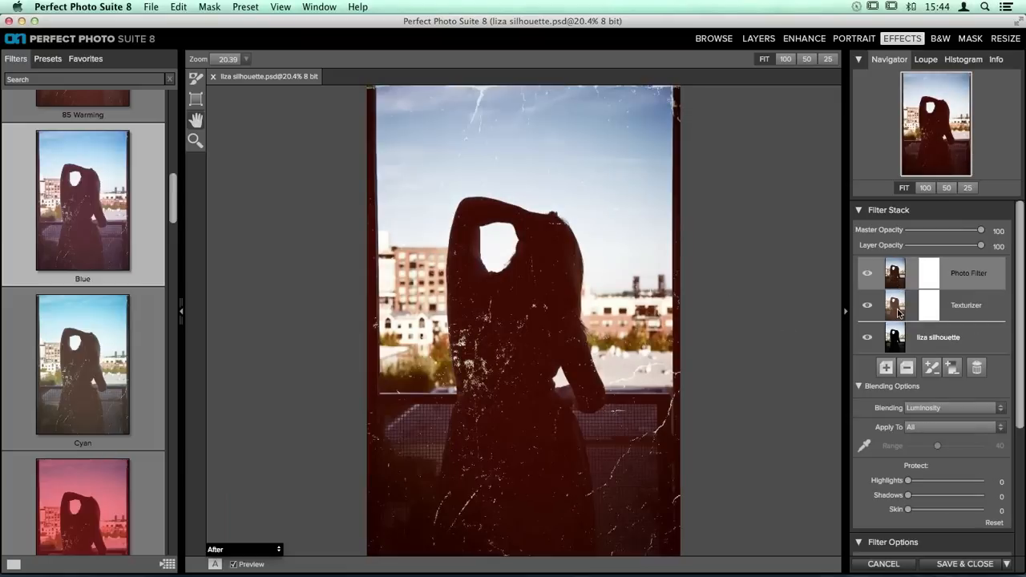
pyautogui.click(937, 407)
pyautogui.click(934, 387)
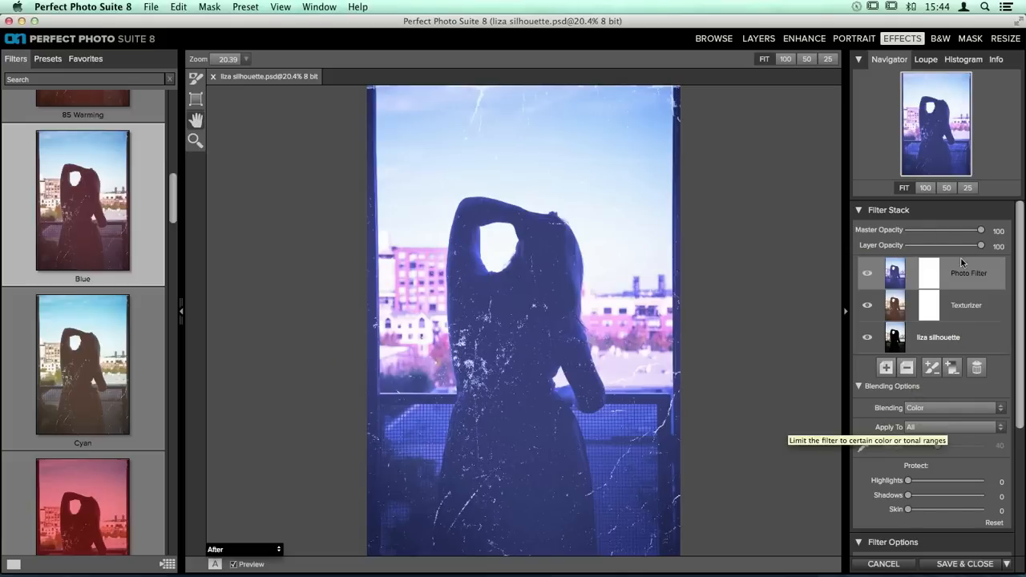
pyautogui.scroll(-3, 953, 409)
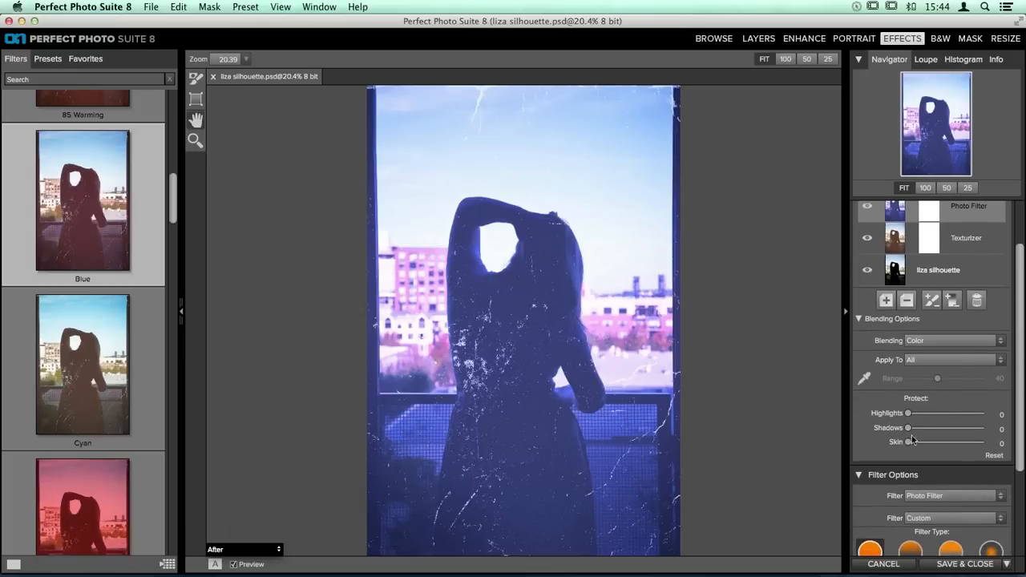
# - Set the Photo Filter layer's Shadows protection to 64 and its layer opacity to 52, leaving the blending options collapsed
pyautogui.moveTo(908, 428); pyautogui.dragTo(965, 431)
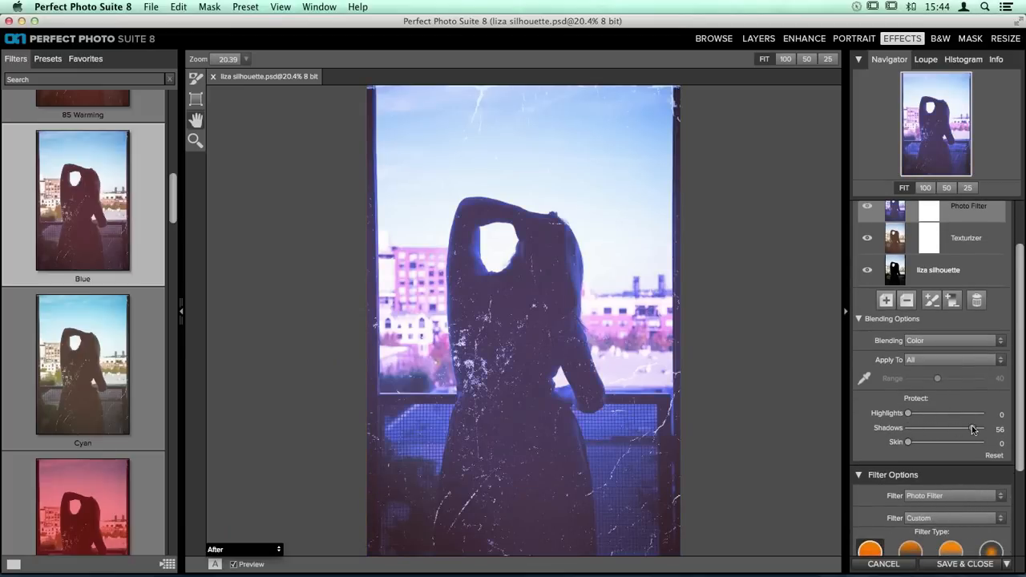
pyautogui.moveTo(972, 430); pyautogui.dragTo(980, 429)
pyautogui.scroll(2, 920, 467)
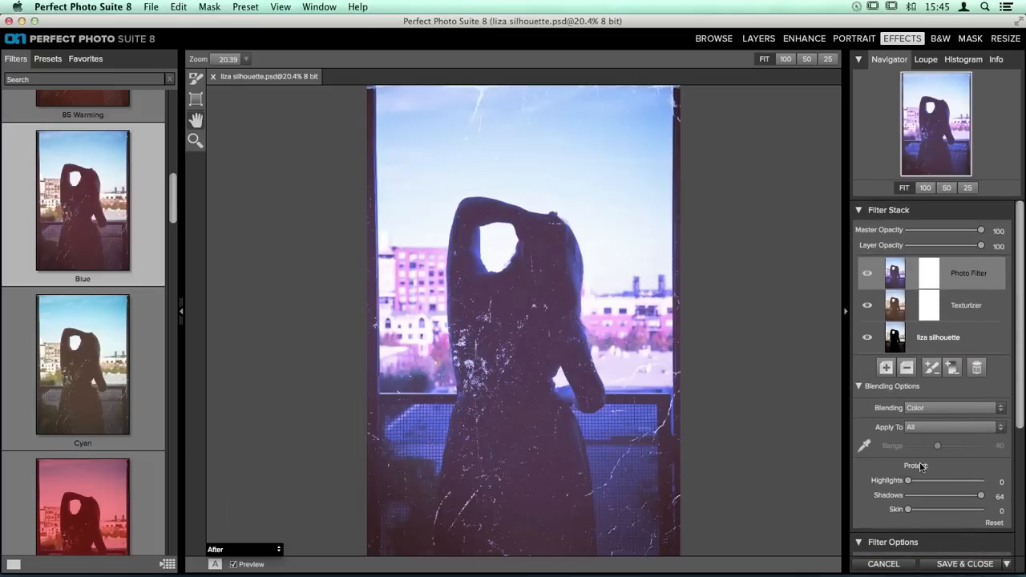
pyautogui.moveTo(978, 250); pyautogui.dragTo(944, 251)
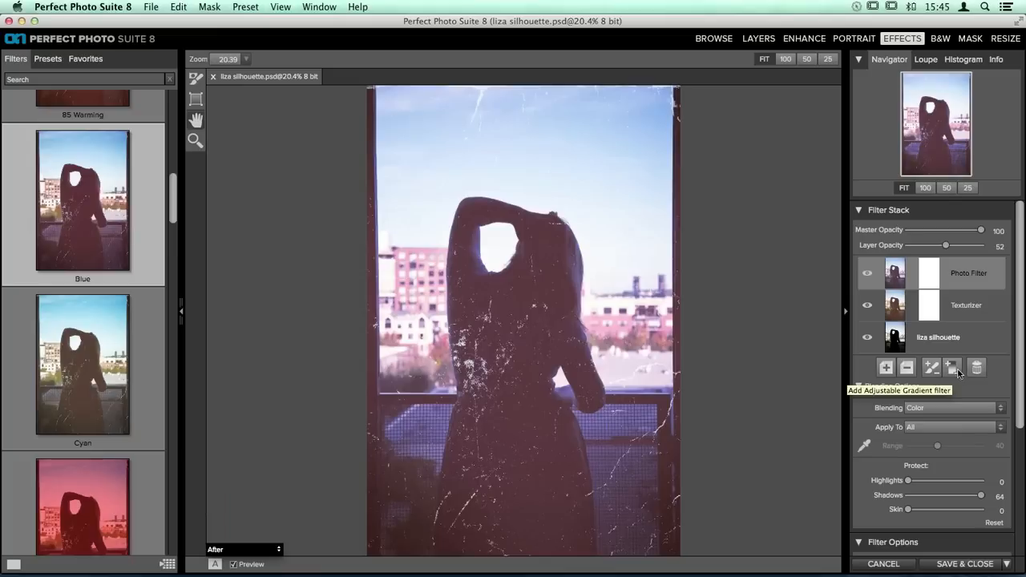
pyautogui.click(860, 387)
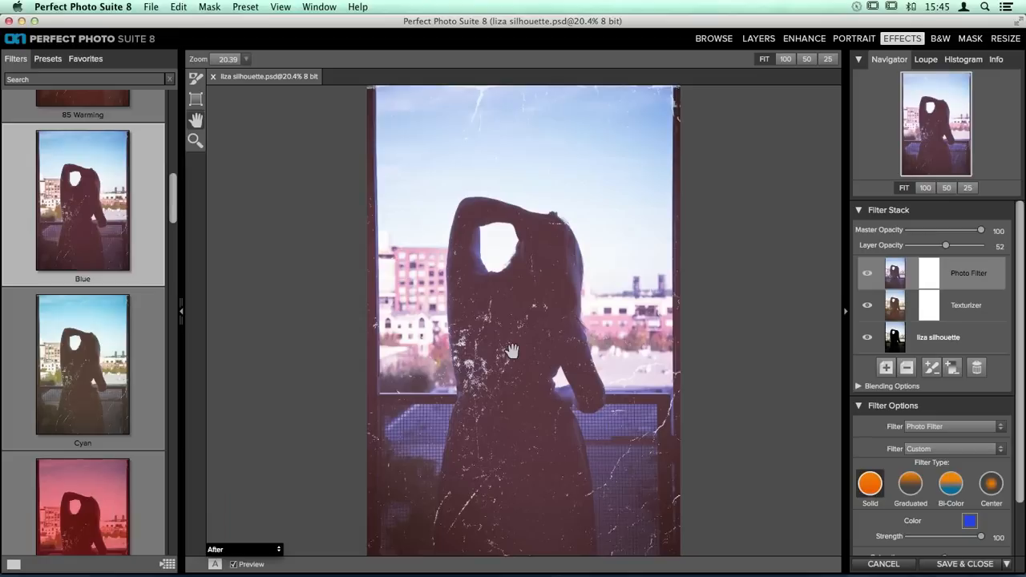
# - Save the filter stack as a preset named "Faded Blue Texture Preset" in the existing custom Texture Presets category
pyautogui.click(247, 7)
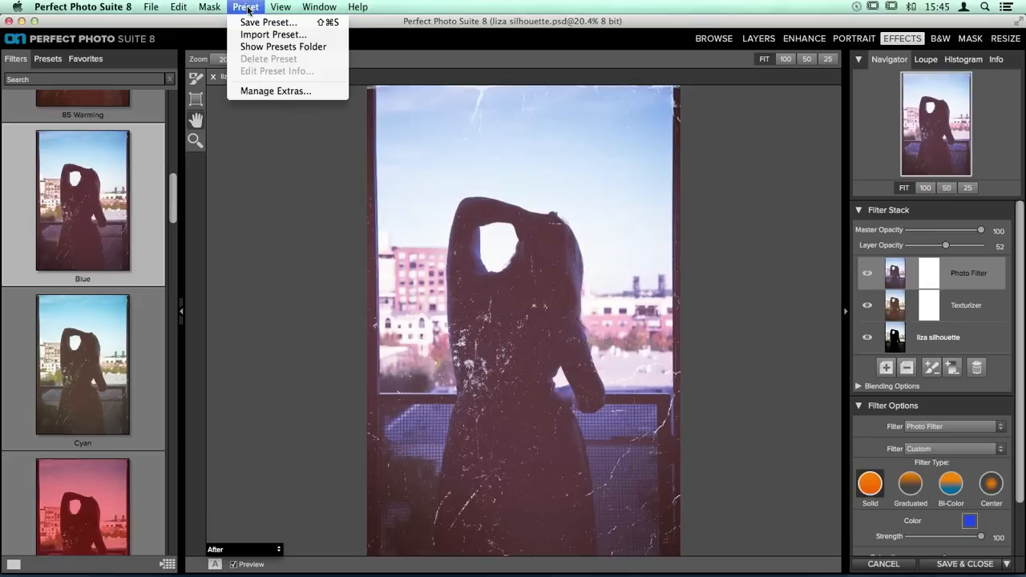
pyautogui.click(248, 23)
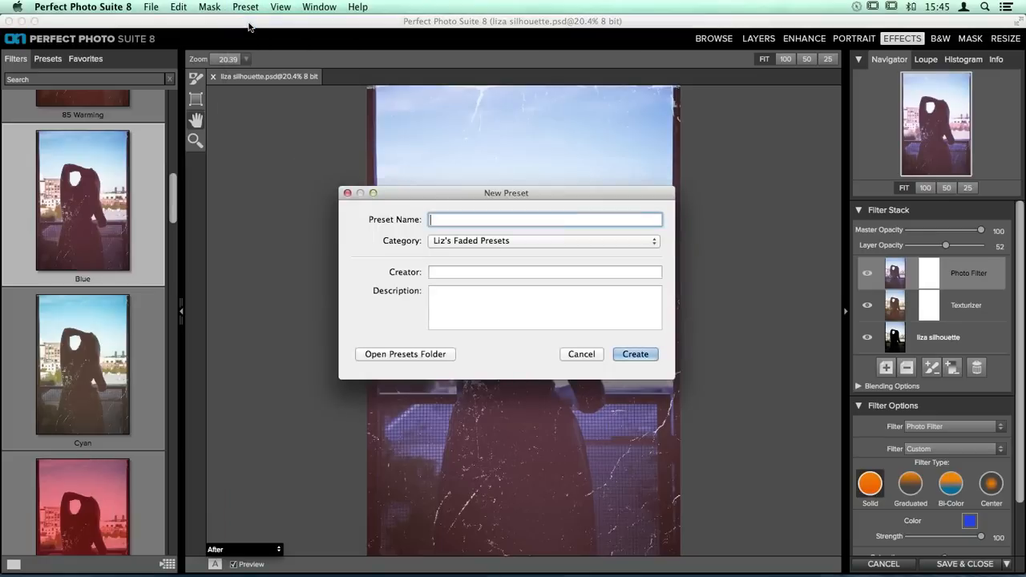
pyautogui.write('Faded Blue S')
pyautogui.press('BackSpace')
pyautogui.write('Texture')
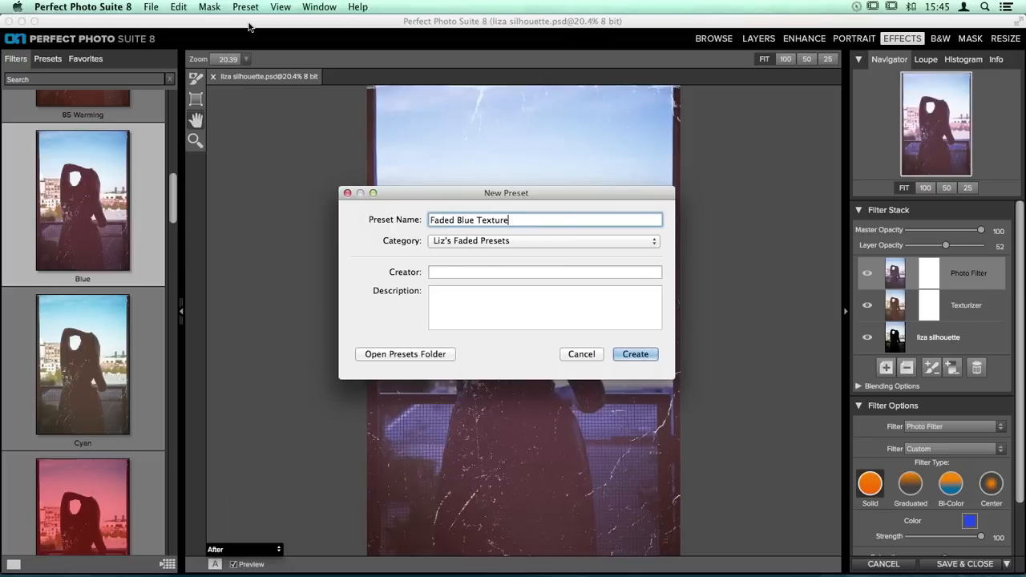
pyautogui.write(' Preset')
pyautogui.click(476, 239)
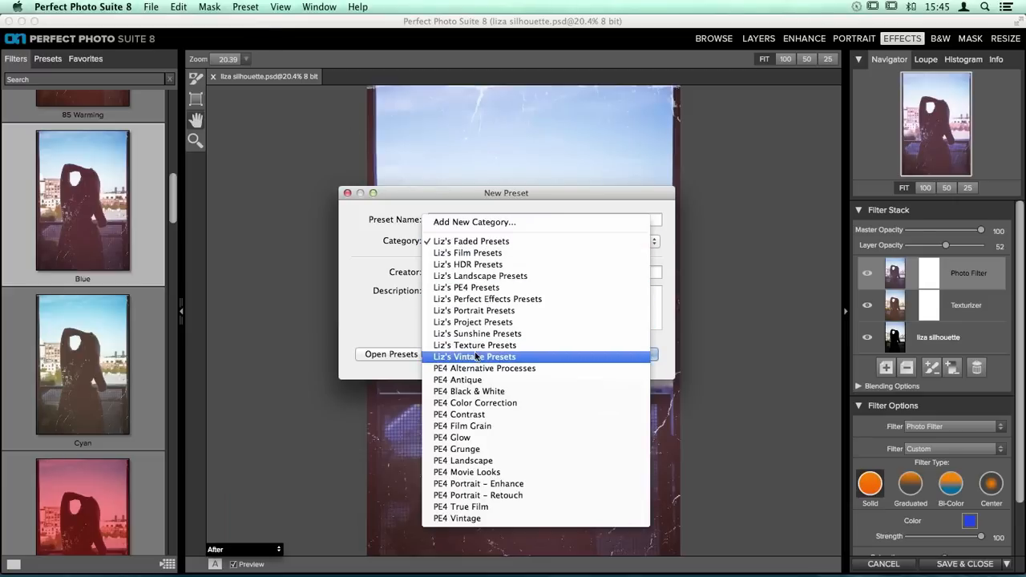
pyautogui.click(498, 346)
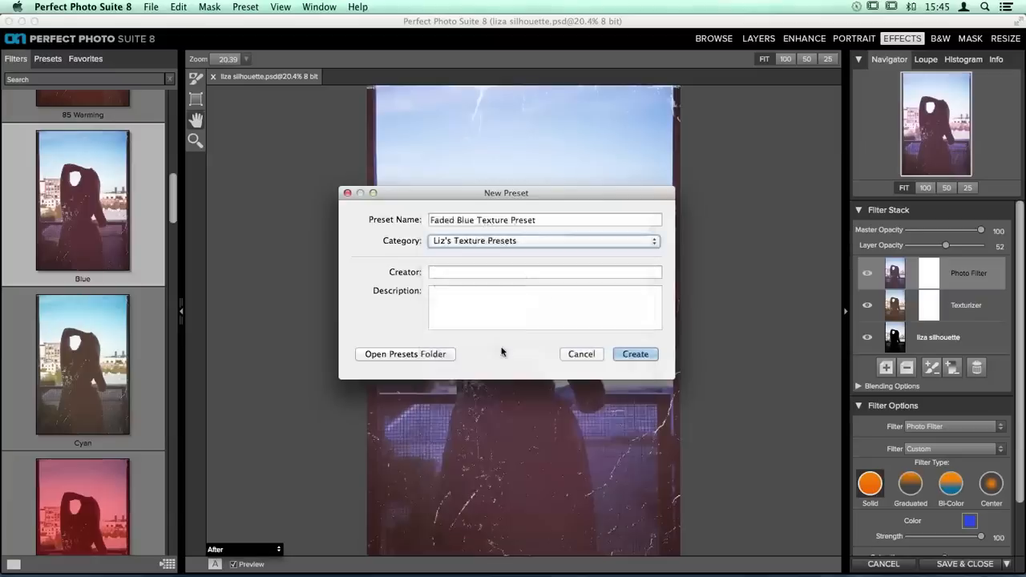
pyautogui.click(634, 353)
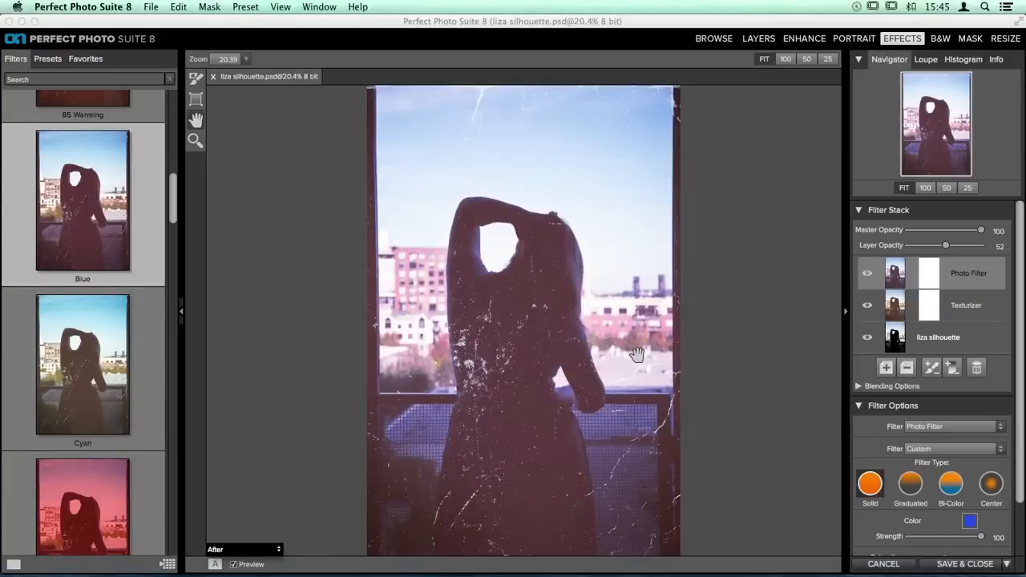
# - Browse the saved presets in the custom Texture Presets category, including the Faded Blue Texture Preset
pyautogui.click(47, 59)
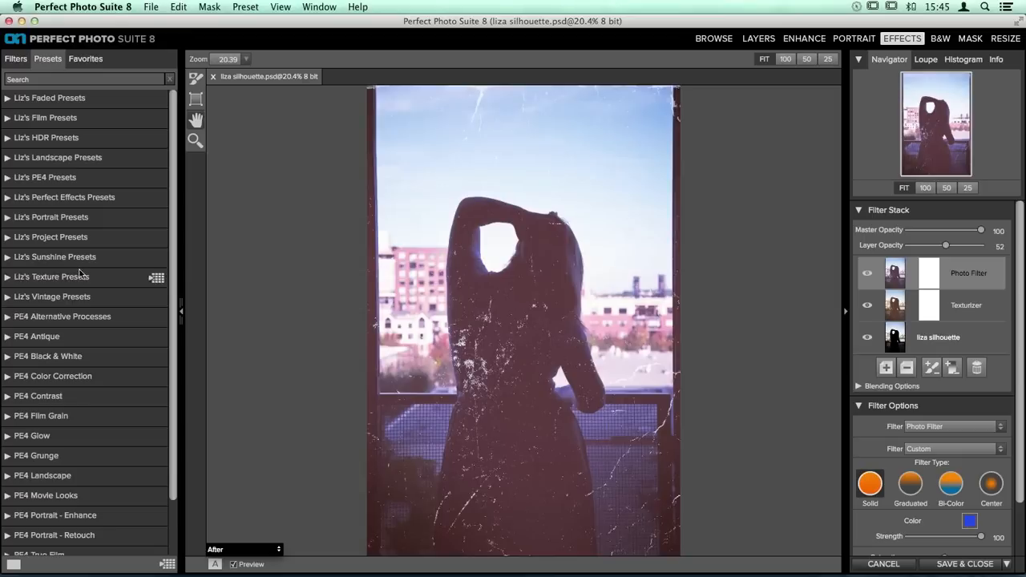
pyautogui.click(128, 276)
pyautogui.scroll(-2, 156, 243)
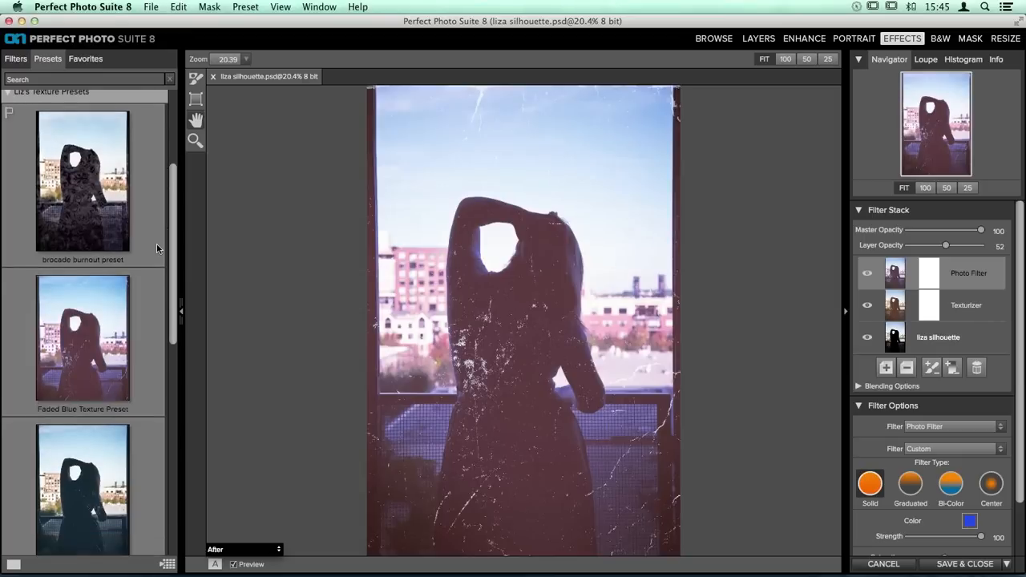
pyautogui.scroll(-6, 158, 248)
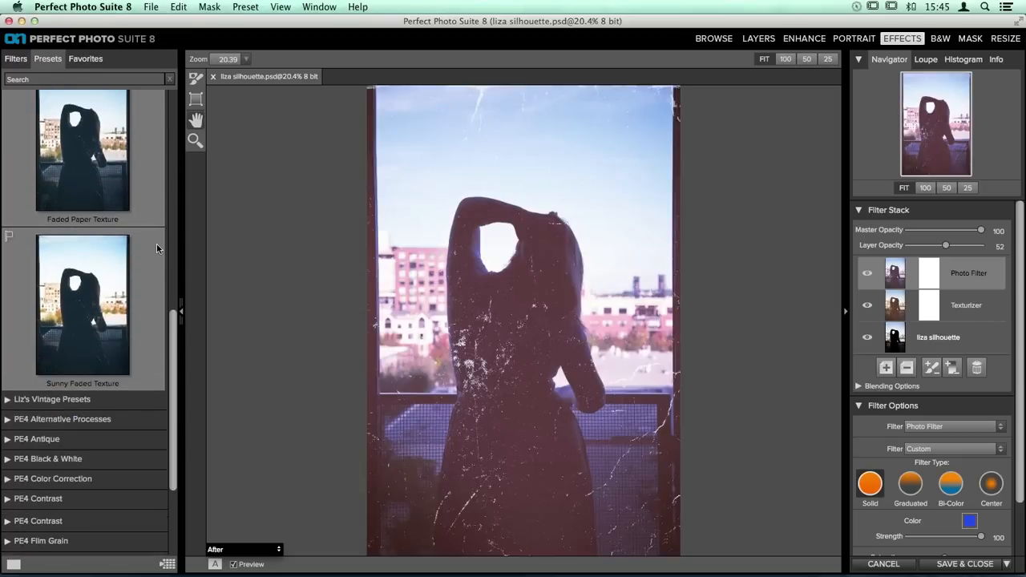
pyautogui.scroll(10, 156, 243)
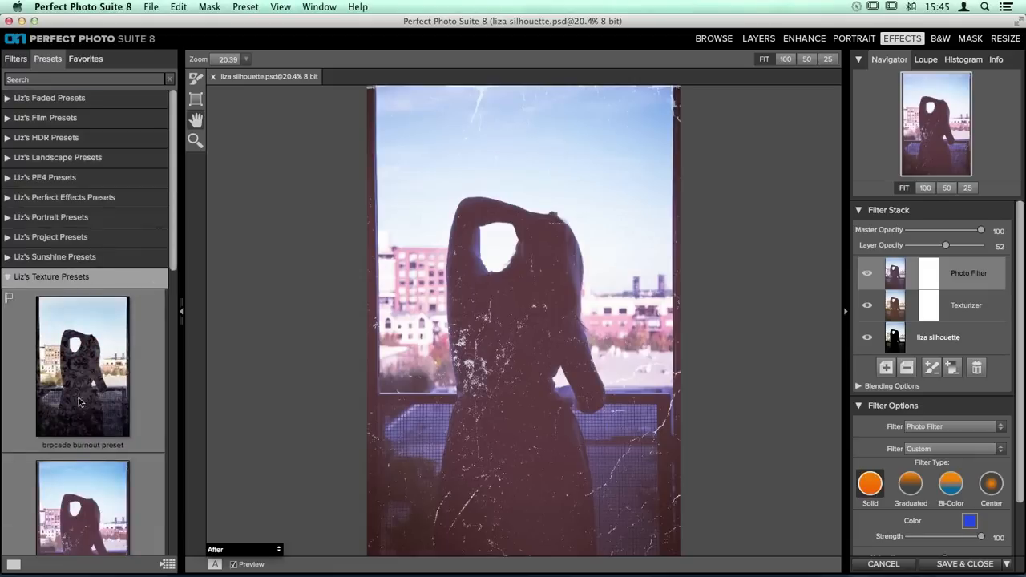
pyautogui.scroll(-2, 122, 425)
pyautogui.scroll(-1, 122, 425)
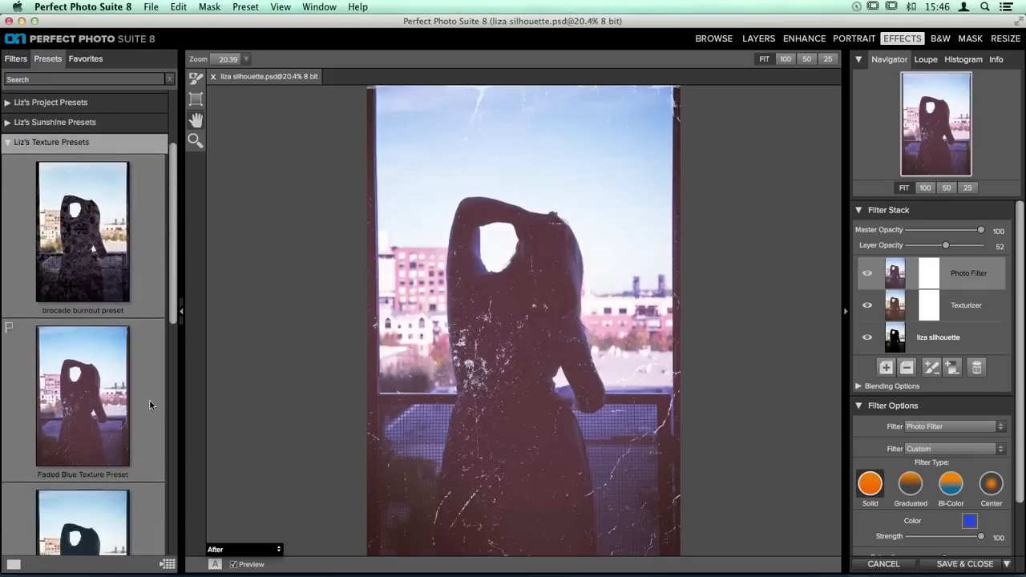
# - Try the brocade burnout preset, switch back to the Faded Blue Texture Preset and expand its Photo Filter's blending options
pyautogui.click(81, 226)
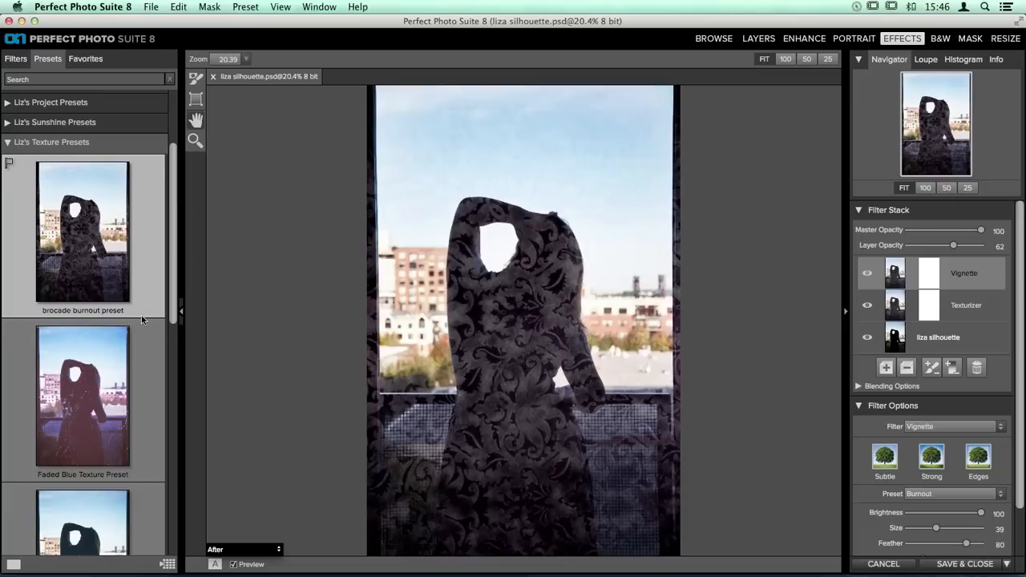
pyautogui.scroll(-5, 141, 315)
pyautogui.scroll(-1, 142, 315)
pyautogui.click(82, 201)
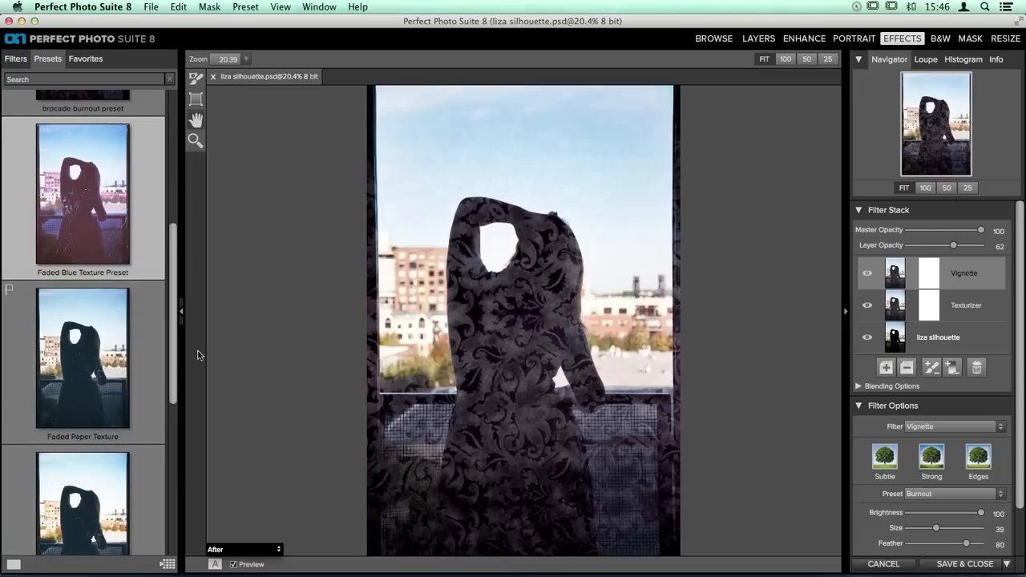
pyautogui.scroll(9, 90, 234)
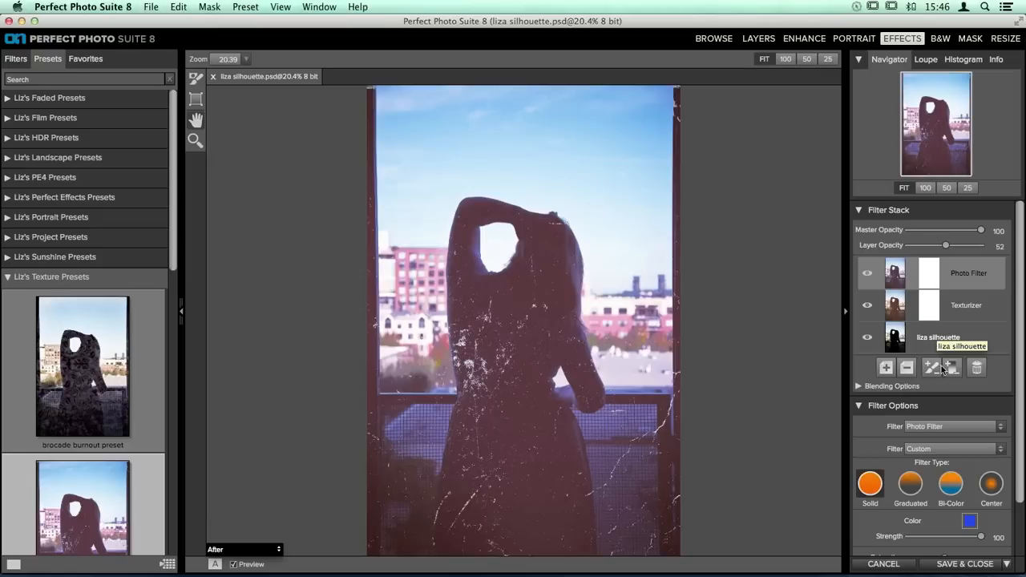
pyautogui.click(872, 389)
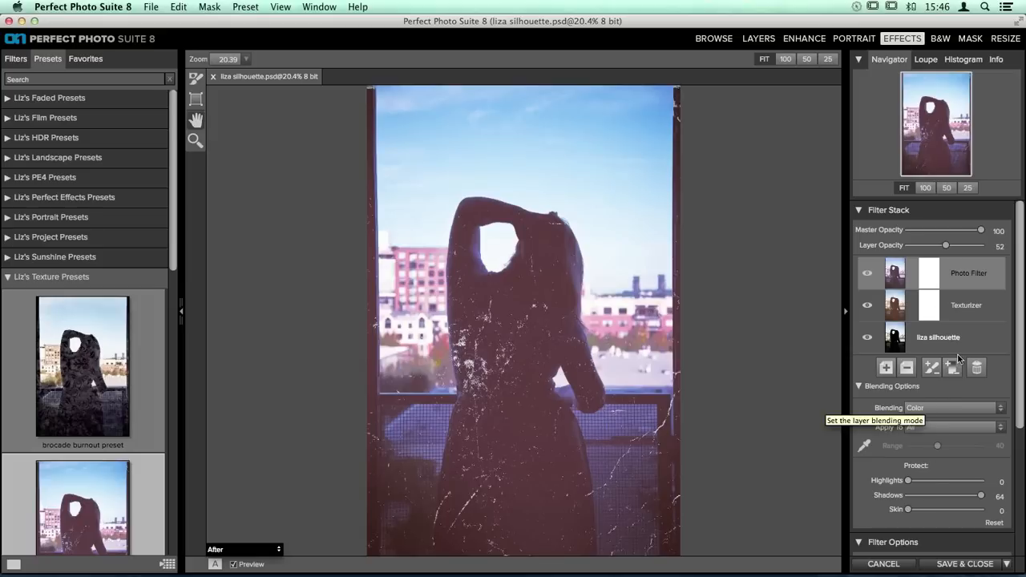
# - Return to the filter library and clear all filters from the filter stack
pyautogui.click(14, 281)
pyautogui.click(15, 59)
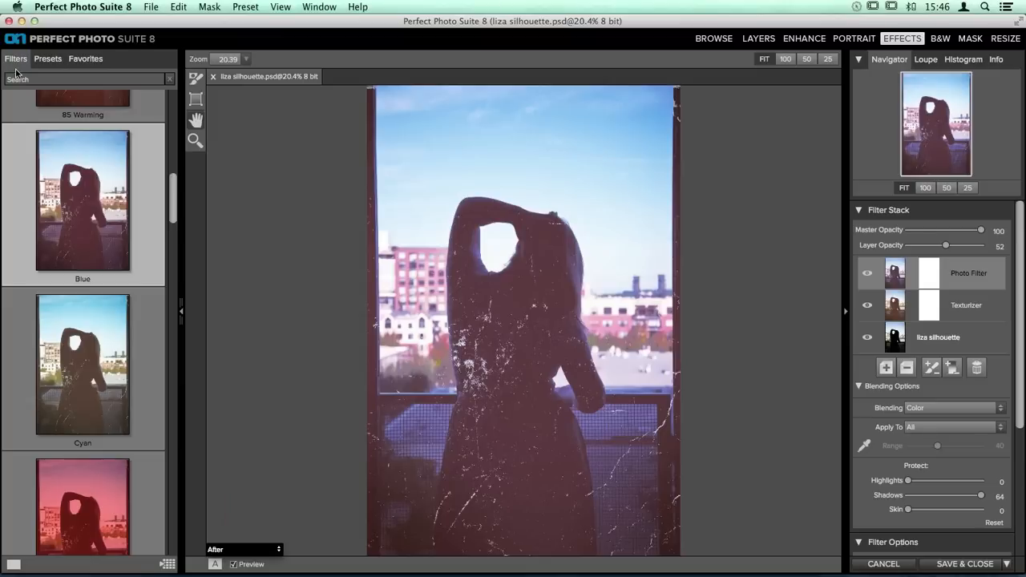
pyautogui.click(976, 367)
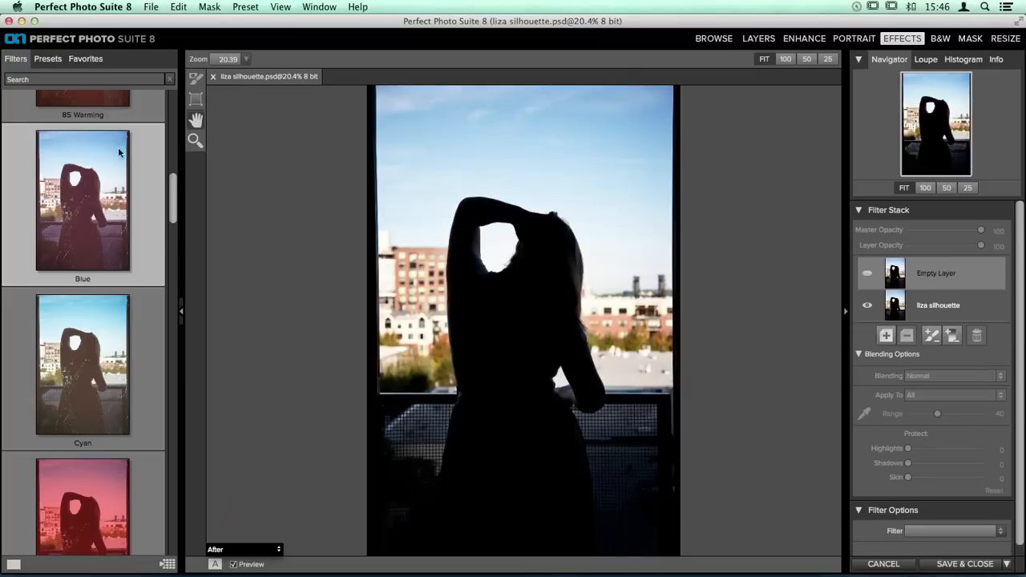
# - Collapse the Photo Filter category and look through the Vintage and Sunshine filter previews
pyautogui.scroll(5, 77, 165)
pyautogui.scroll(5, 77, 165)
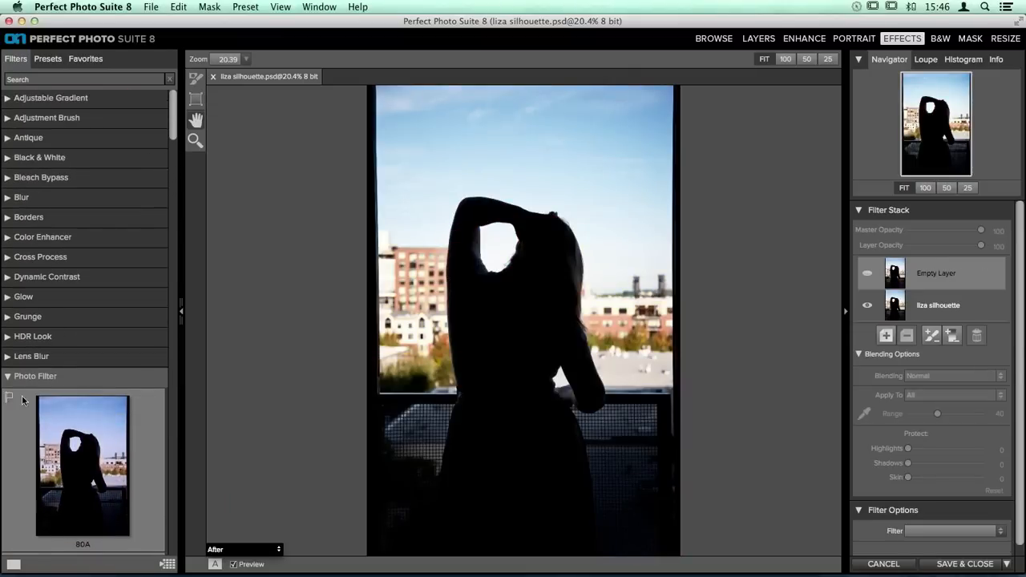
pyautogui.click(82, 383)
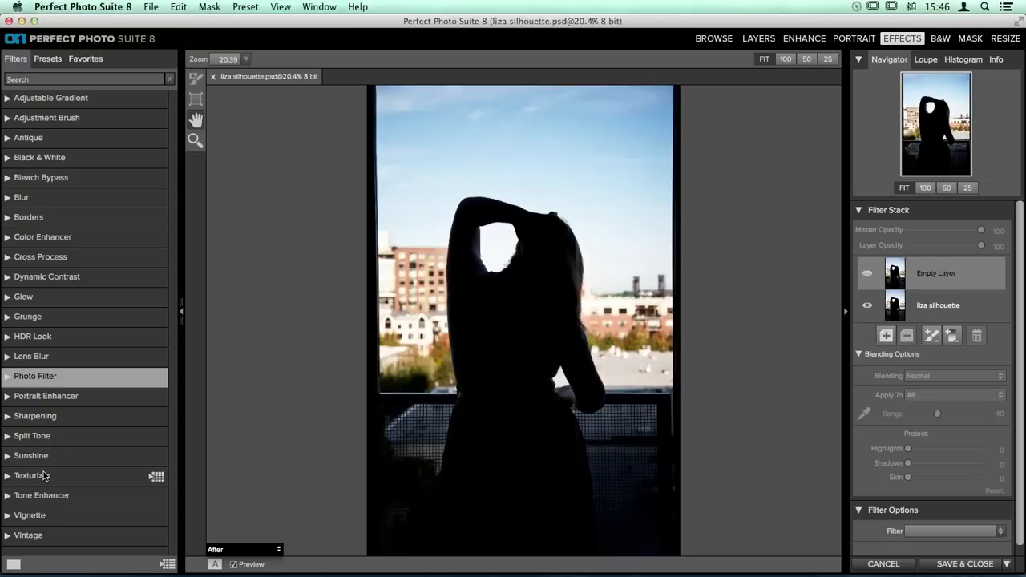
pyautogui.click(40, 537)
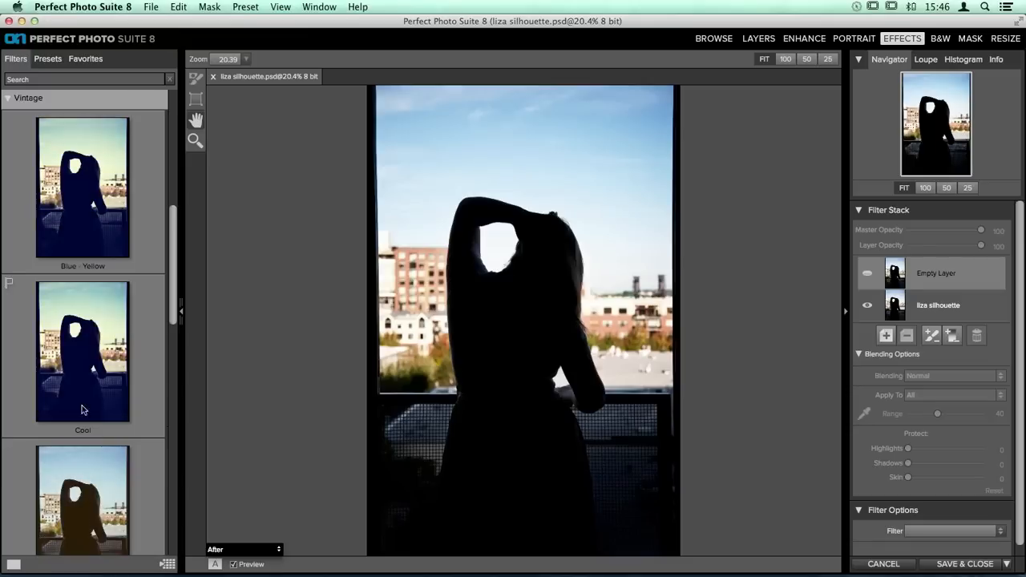
pyautogui.scroll(4, 75, 394)
pyautogui.scroll(3, 76, 394)
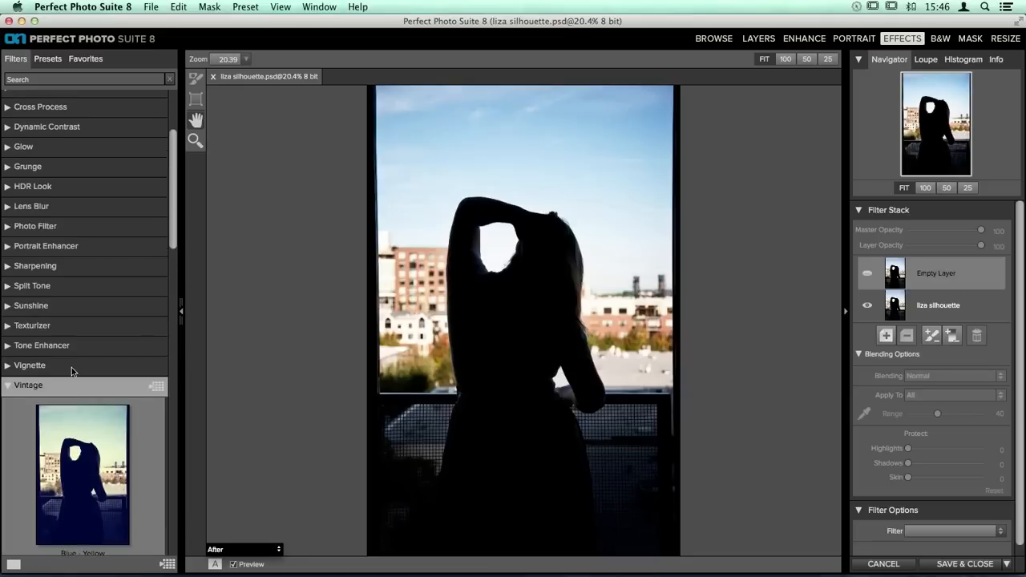
pyautogui.click(48, 307)
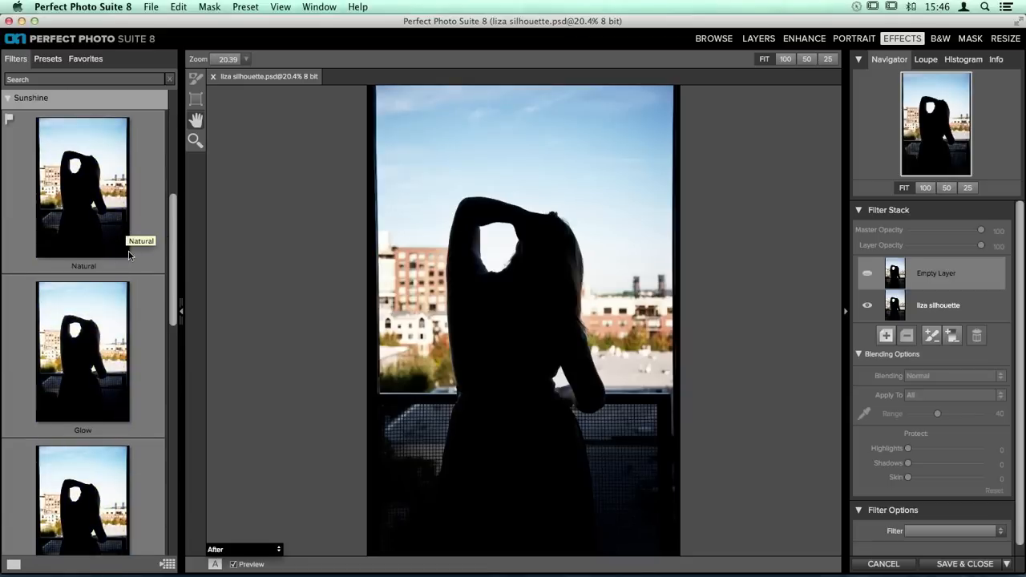
pyautogui.scroll(3, 129, 251)
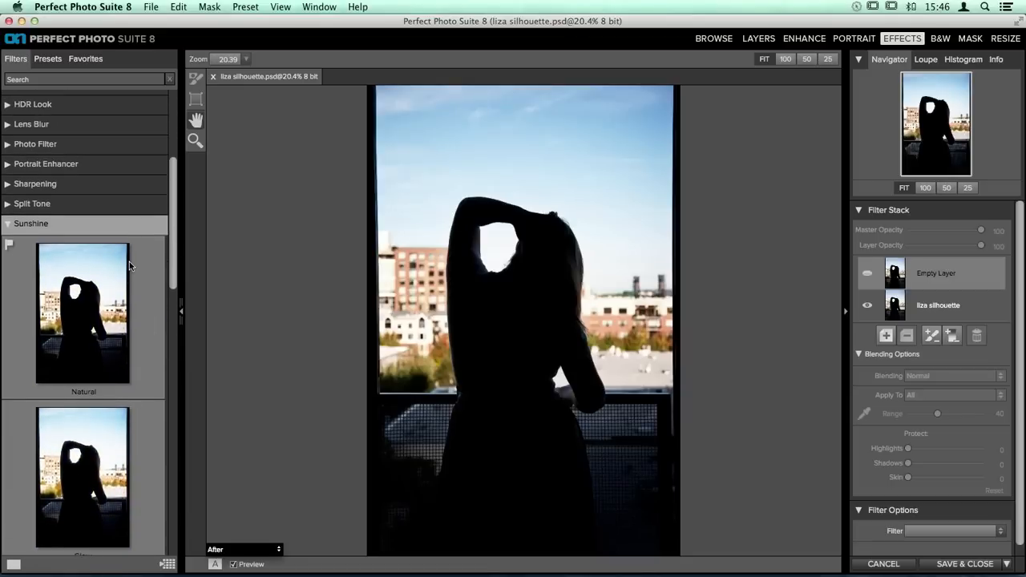
# - Apply the Natural option of the Dynamic Contrast filter to the empty layer
pyautogui.scroll(5, 129, 275)
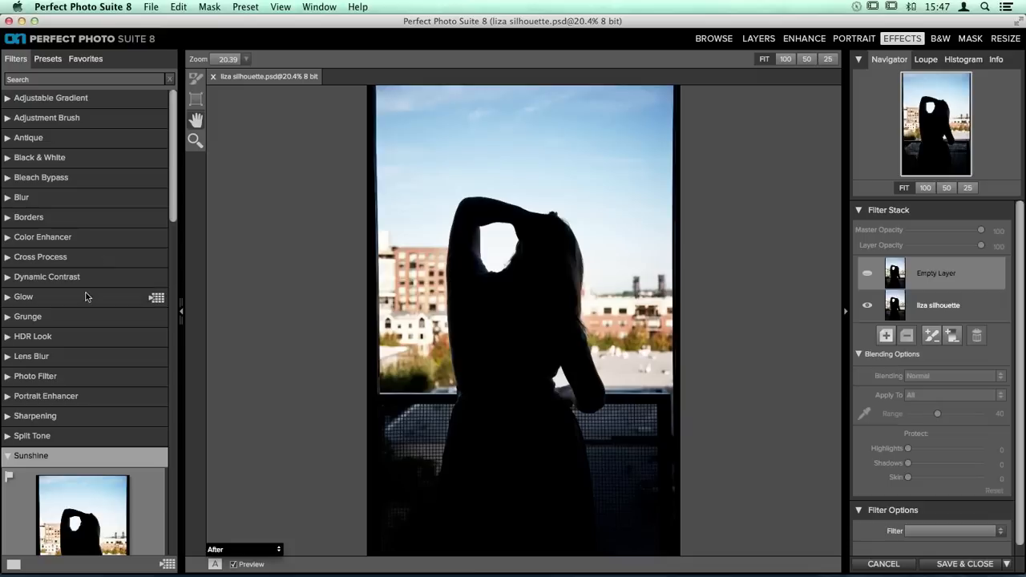
pyautogui.click(61, 276)
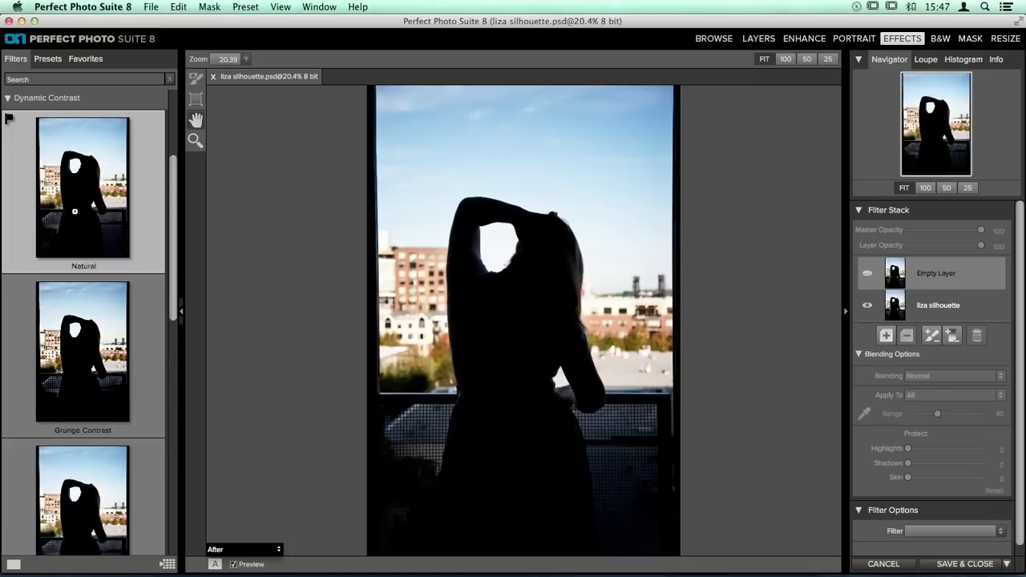
pyautogui.click(75, 211)
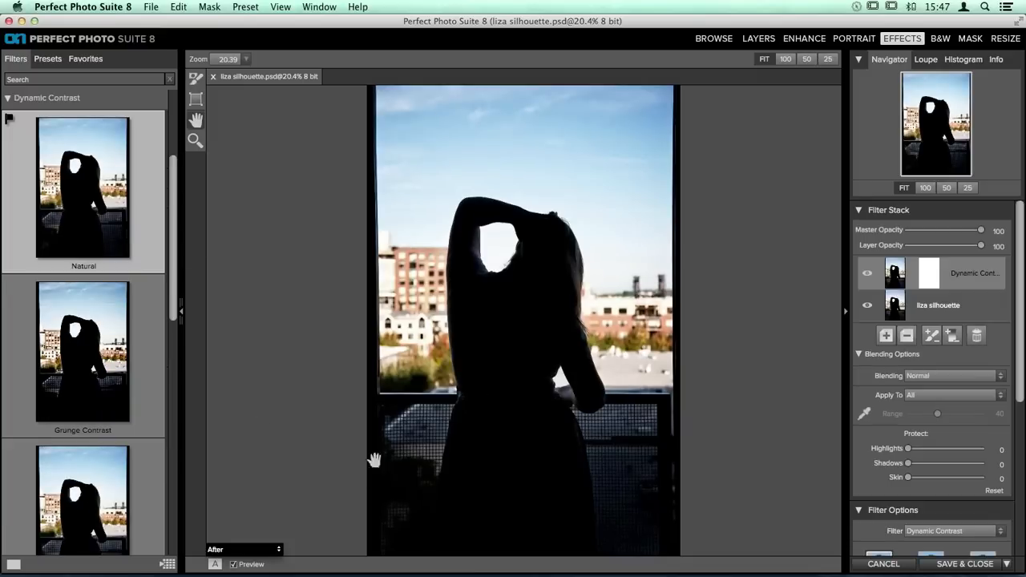